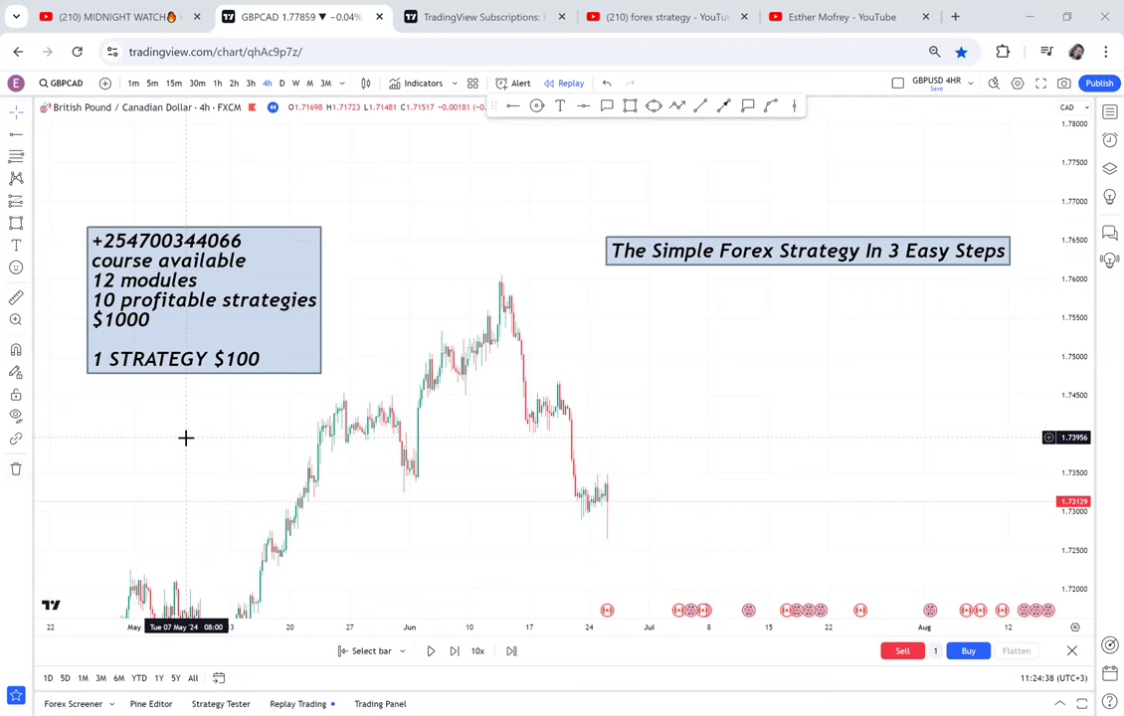
# Step: Add a text note reading "4hr timeframe" to the chart below the strategy title
pyautogui.moveTo(590, 413); pyautogui.dragTo(614, 441)
pyautogui.click(560, 105)
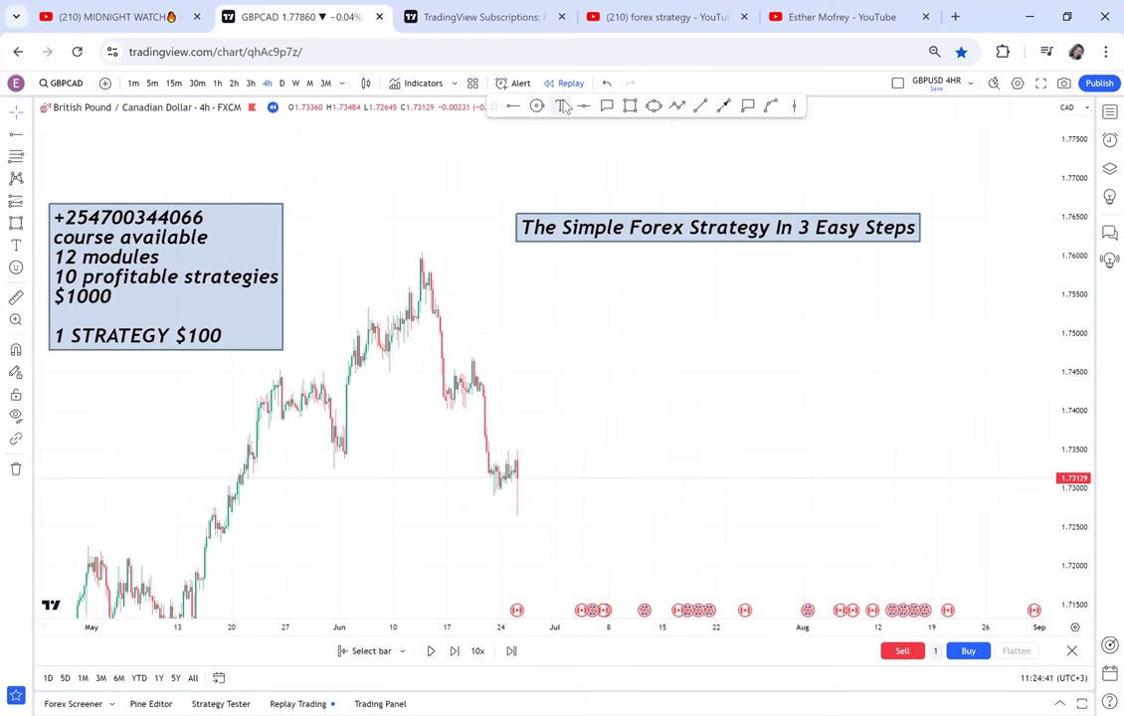
pyautogui.click(571, 318)
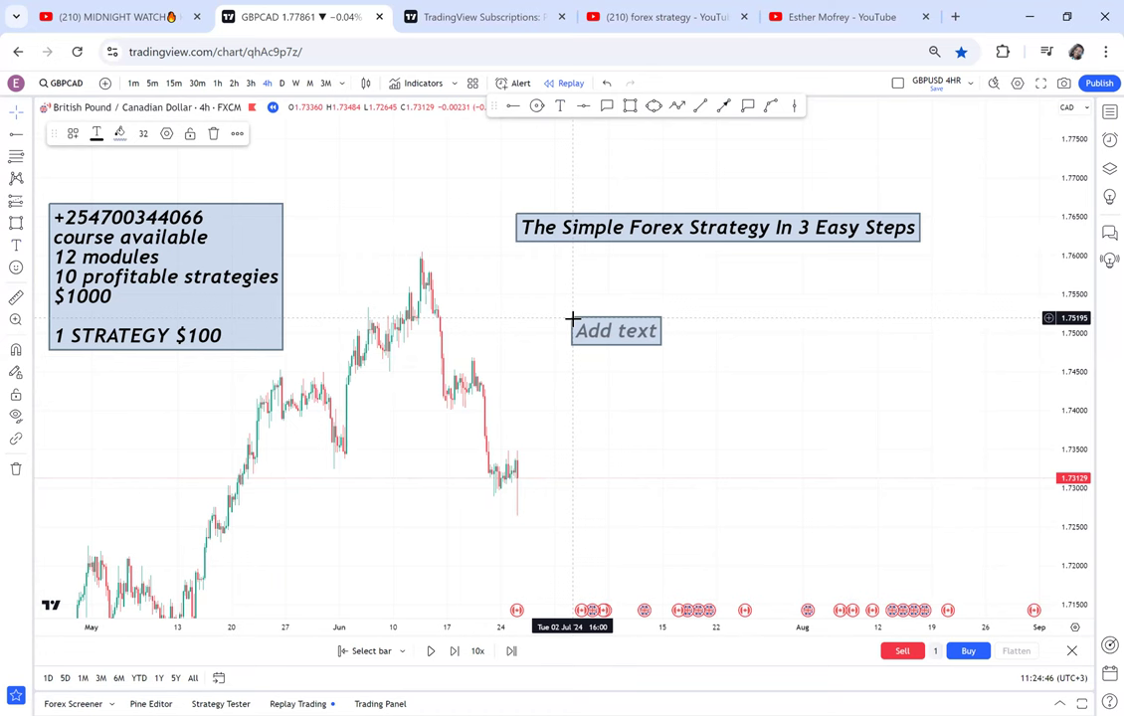
pyautogui.write('4hr')
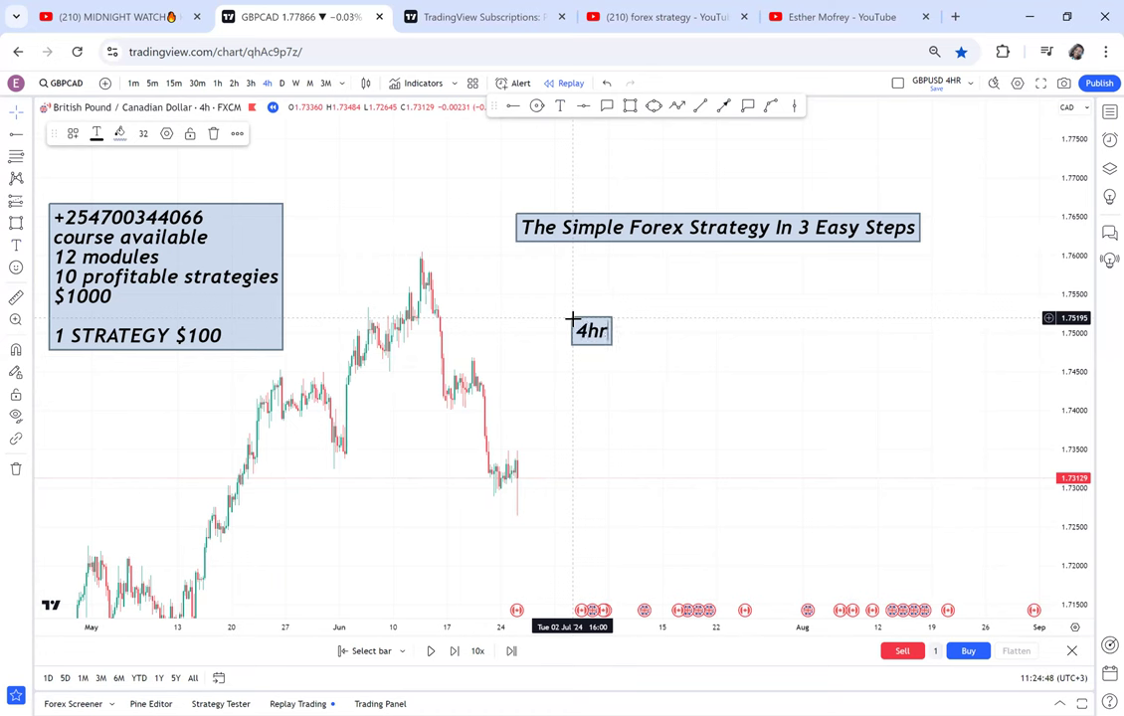
pyautogui.write(' time')
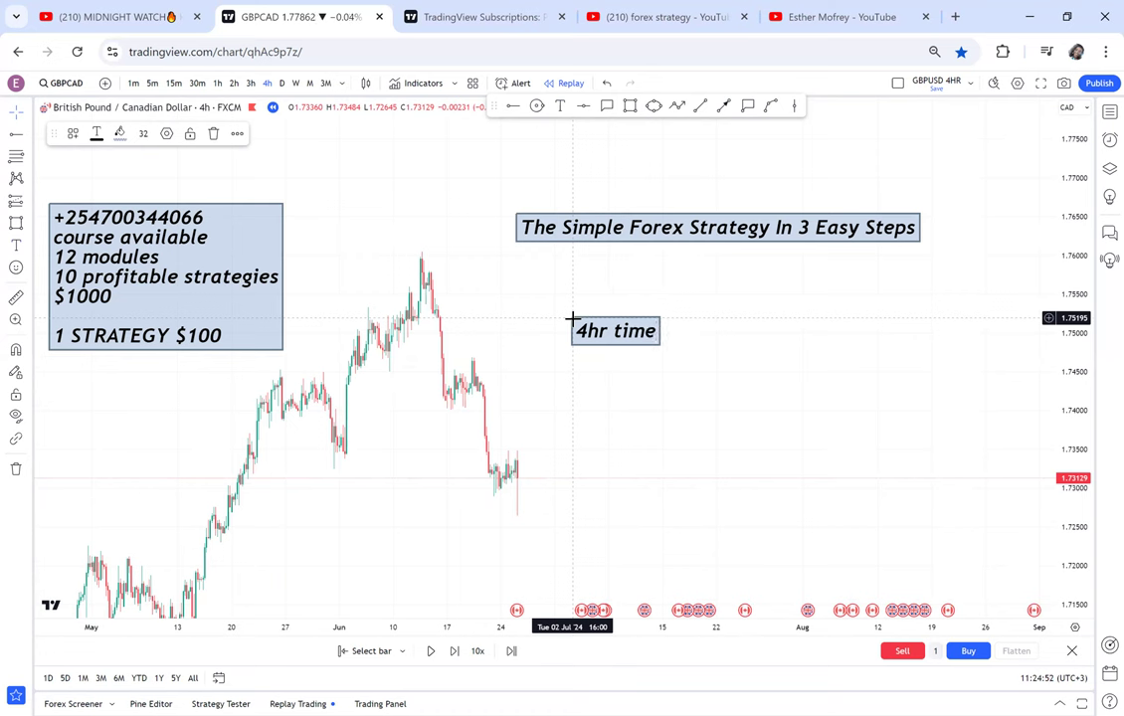
pyautogui.write('frame')
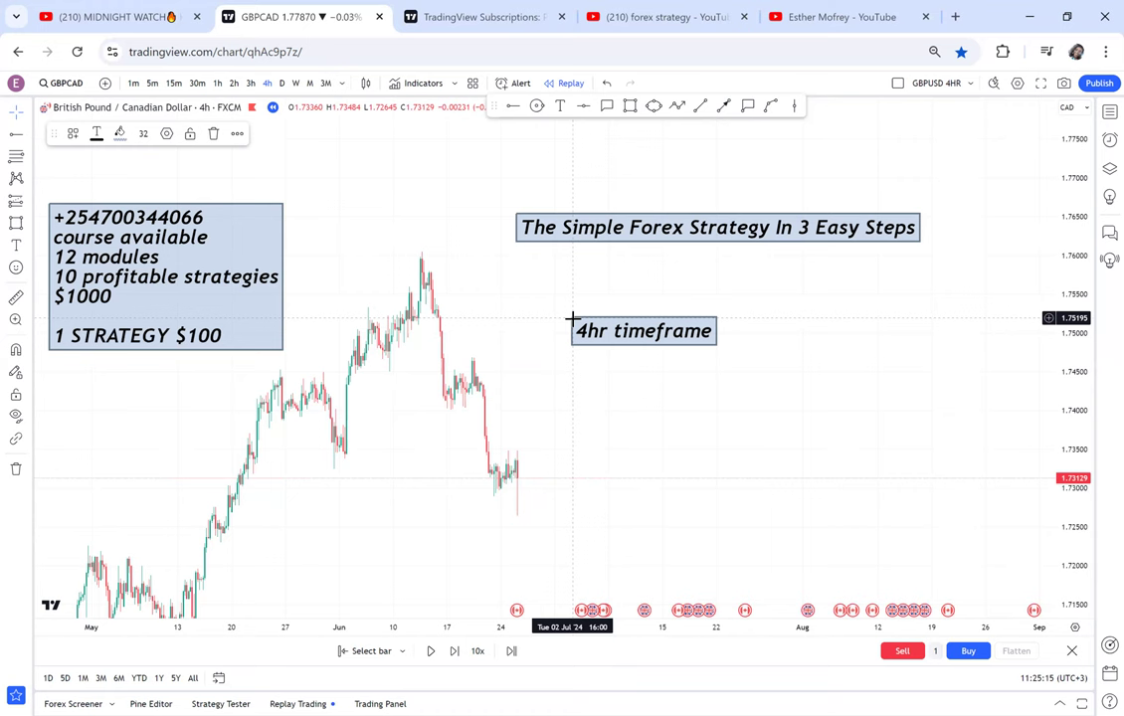
# Step: Add "identify a double top/bottom that is opt" to the note beneath the timeframe line, breaking the line before "is opt"
pyautogui.press('Return')
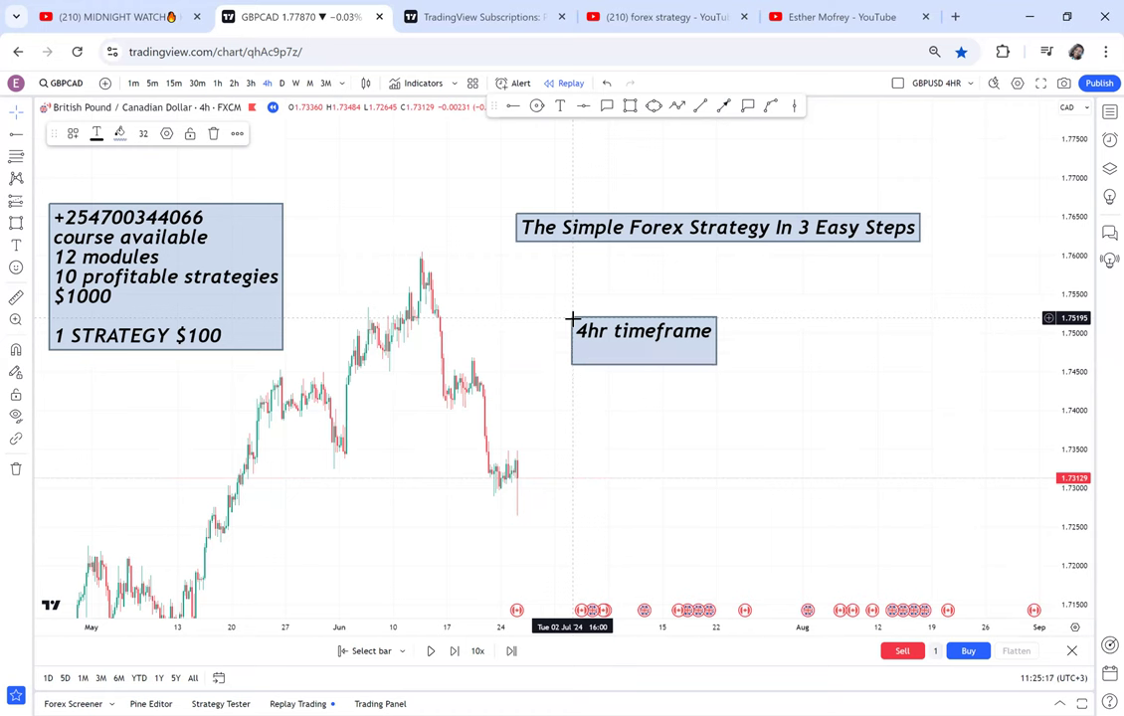
pyautogui.write('identify')
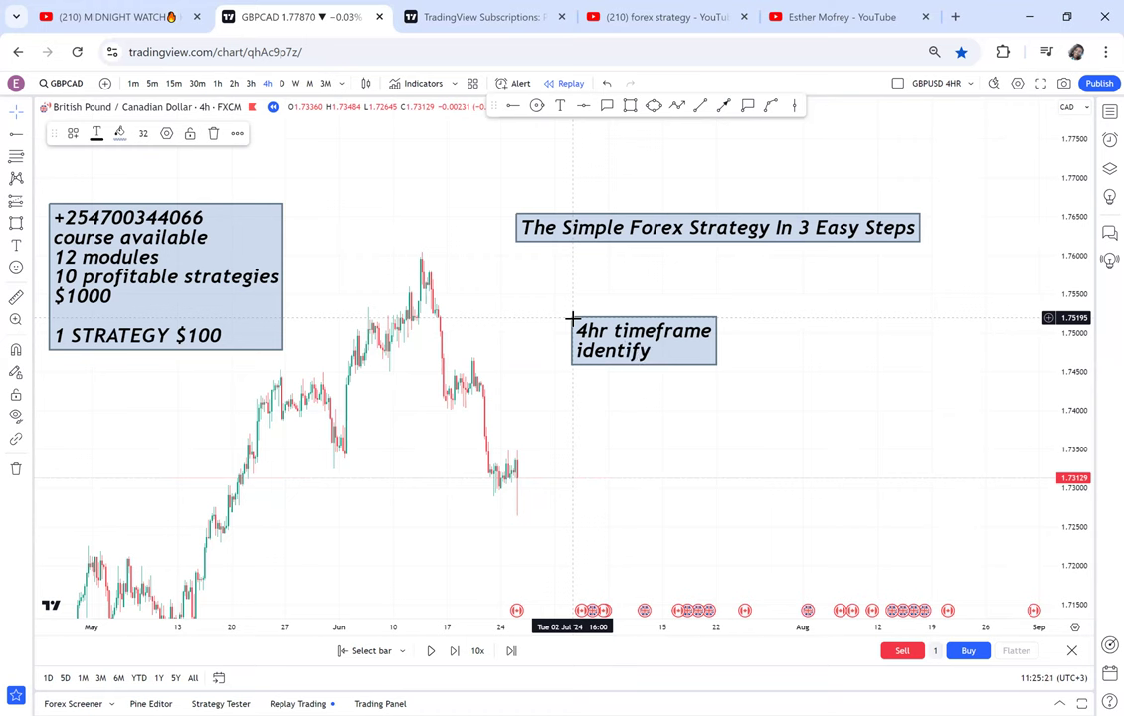
pyautogui.write(' a double')
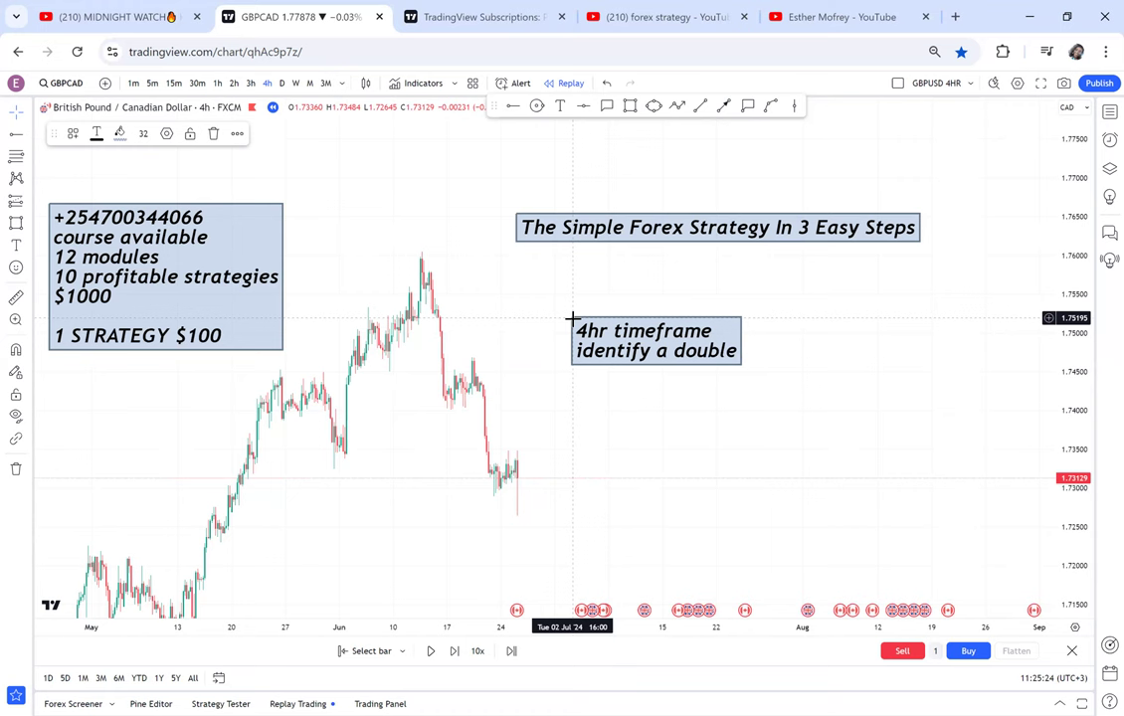
pyautogui.write(' top/')
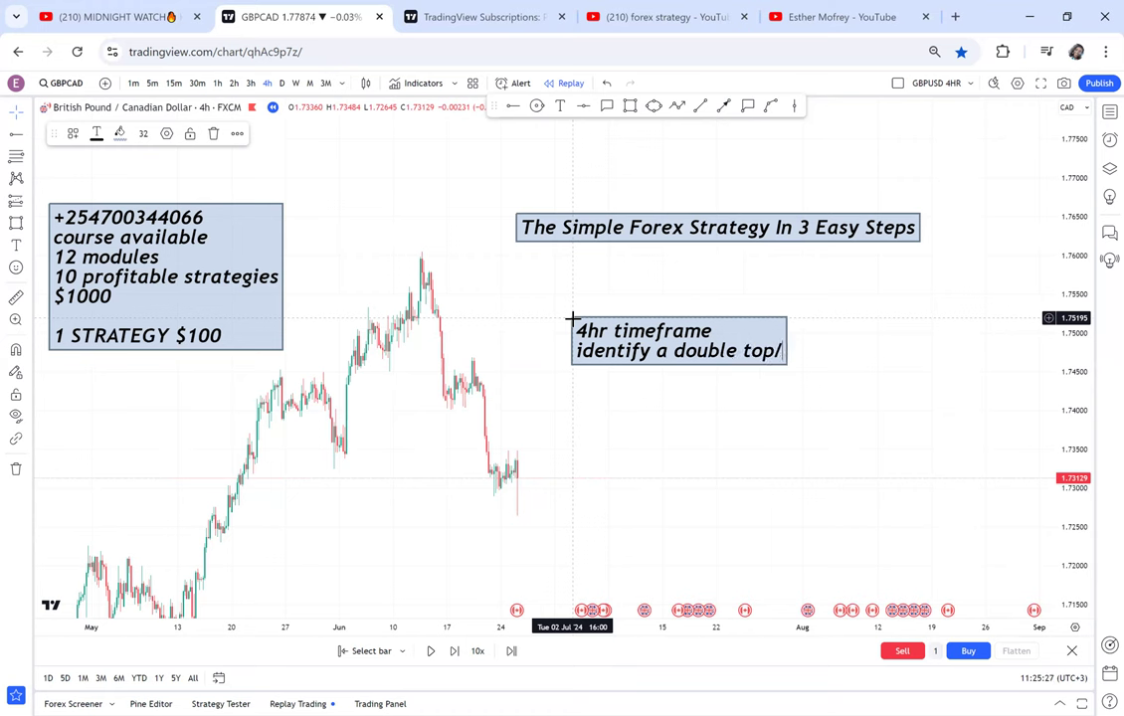
pyautogui.write('boot')
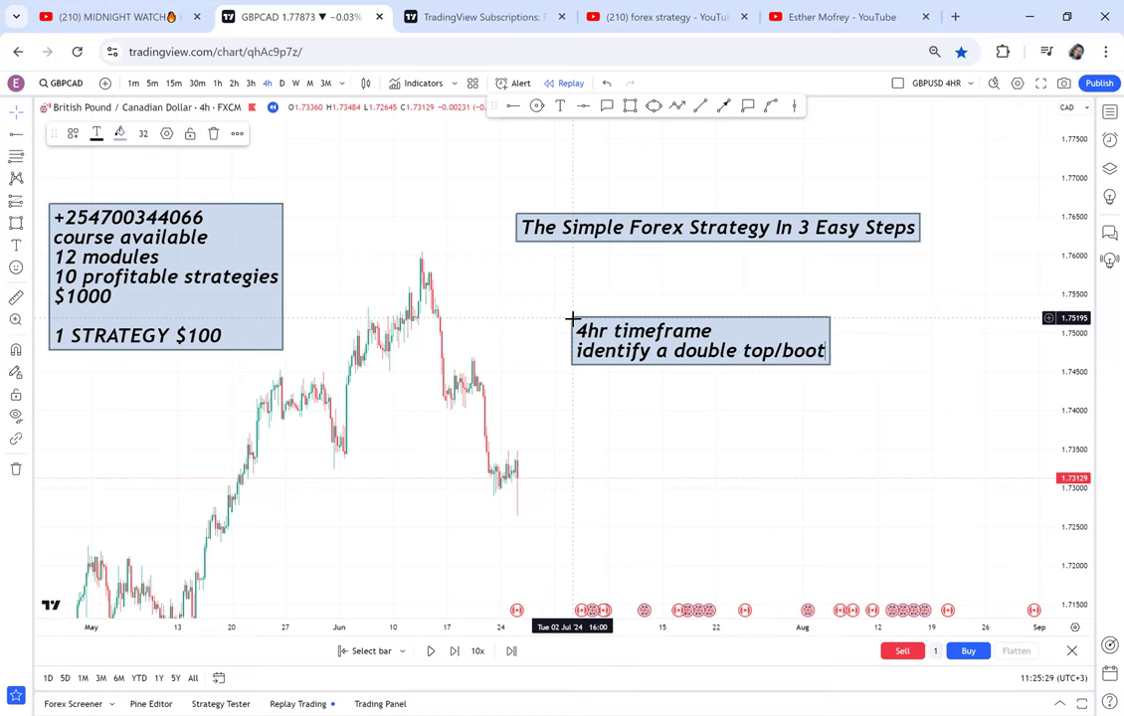
pyautogui.write('o')
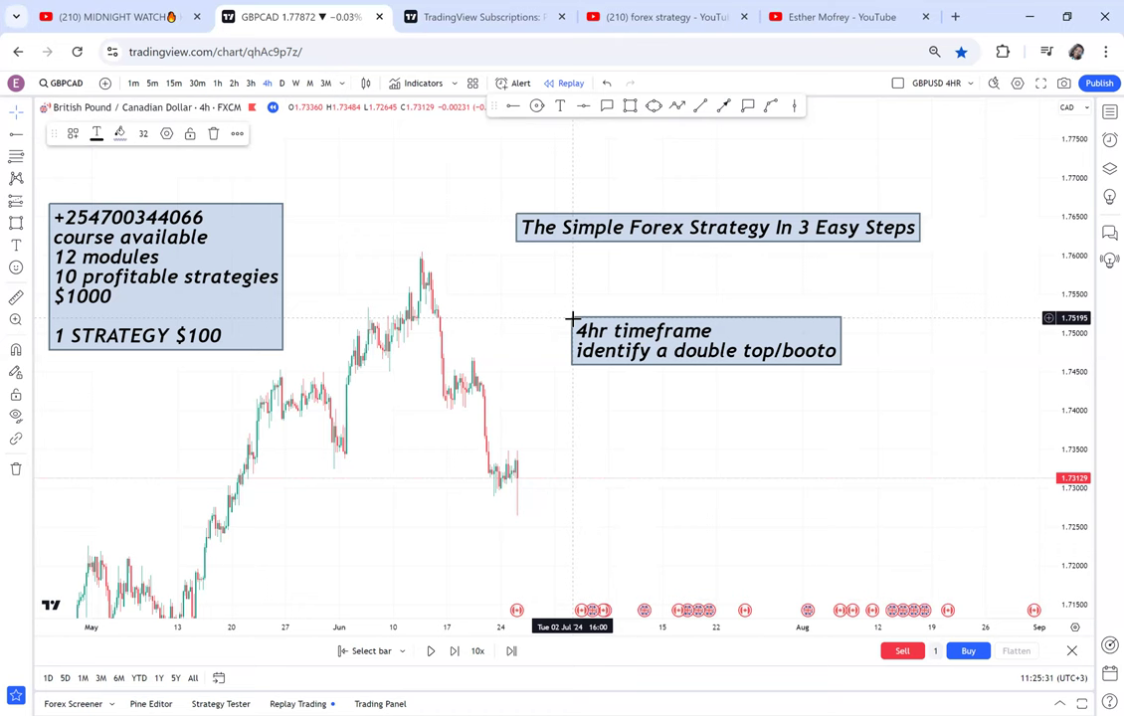
pyautogui.press('BackSpace')
pyautogui.press('BackSpace')
pyautogui.press('BackSpace')
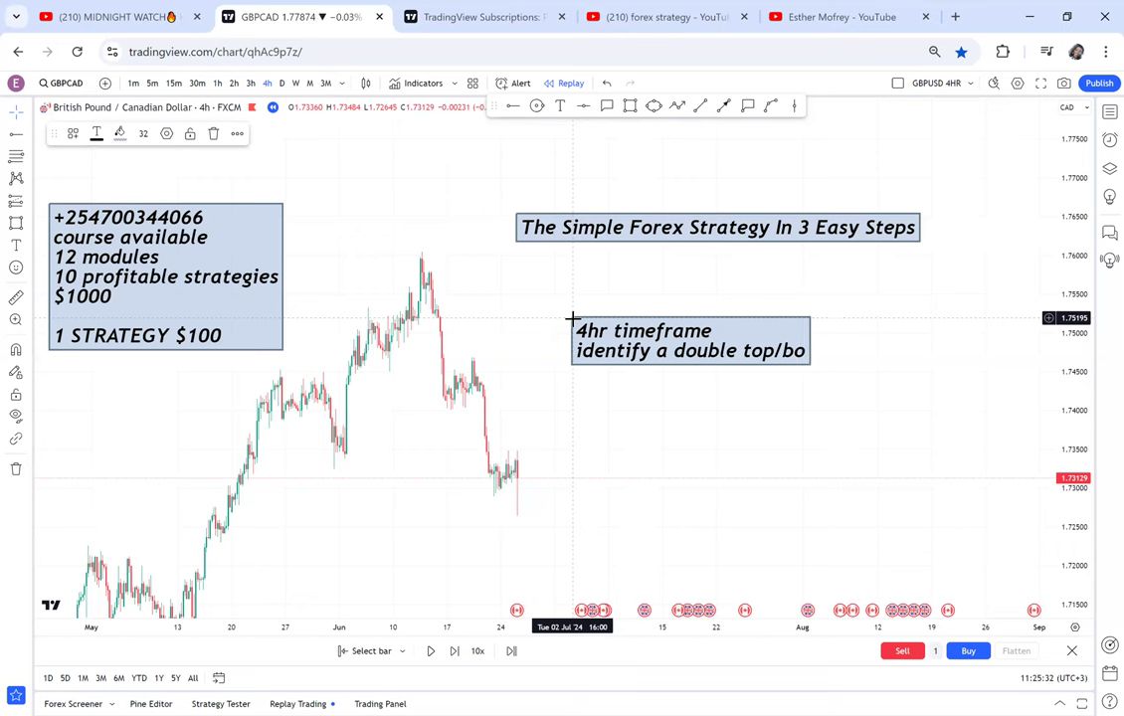
pyautogui.write('ttom t')
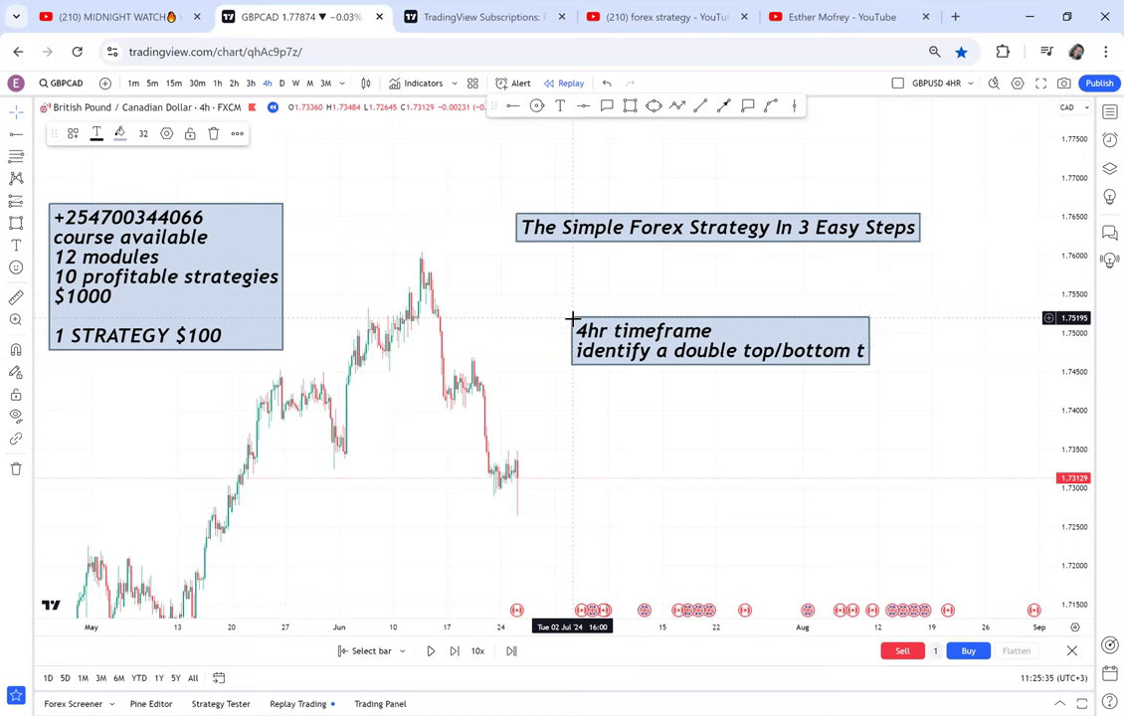
pyautogui.write('ha')
pyautogui.write('t')
pyautogui.press('Return')
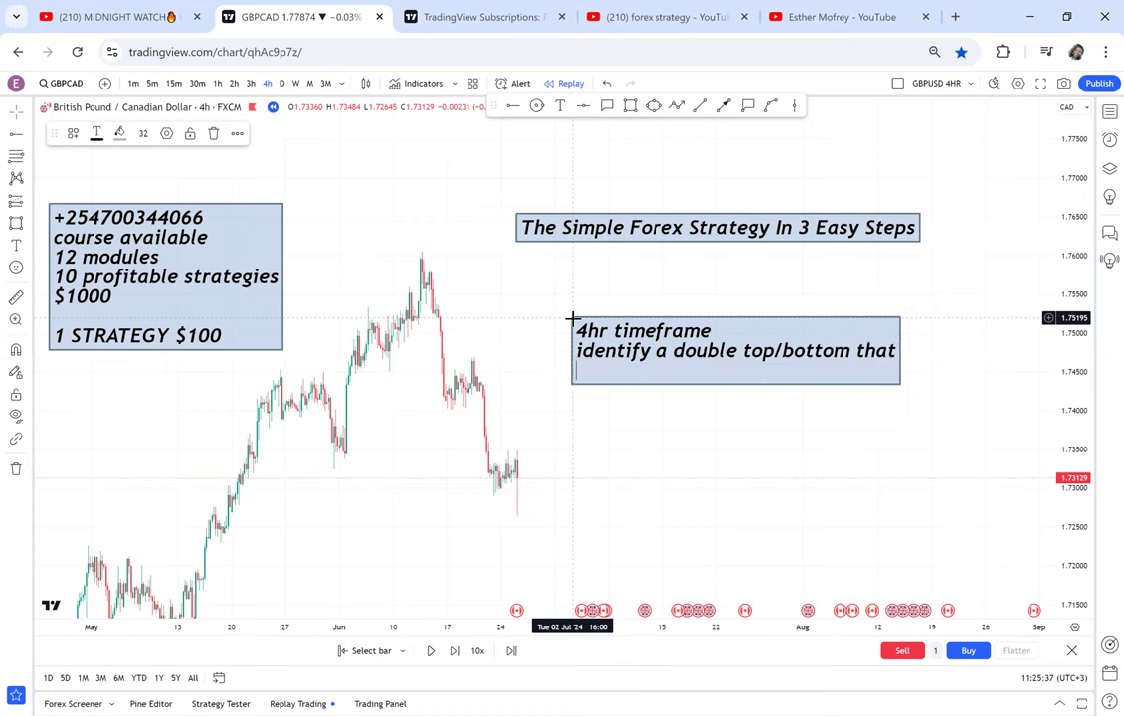
pyautogui.write('is opt')
# Step: Add a new line to the note reading "crb strategy (current resistance break)"
pyautogui.press('Return')
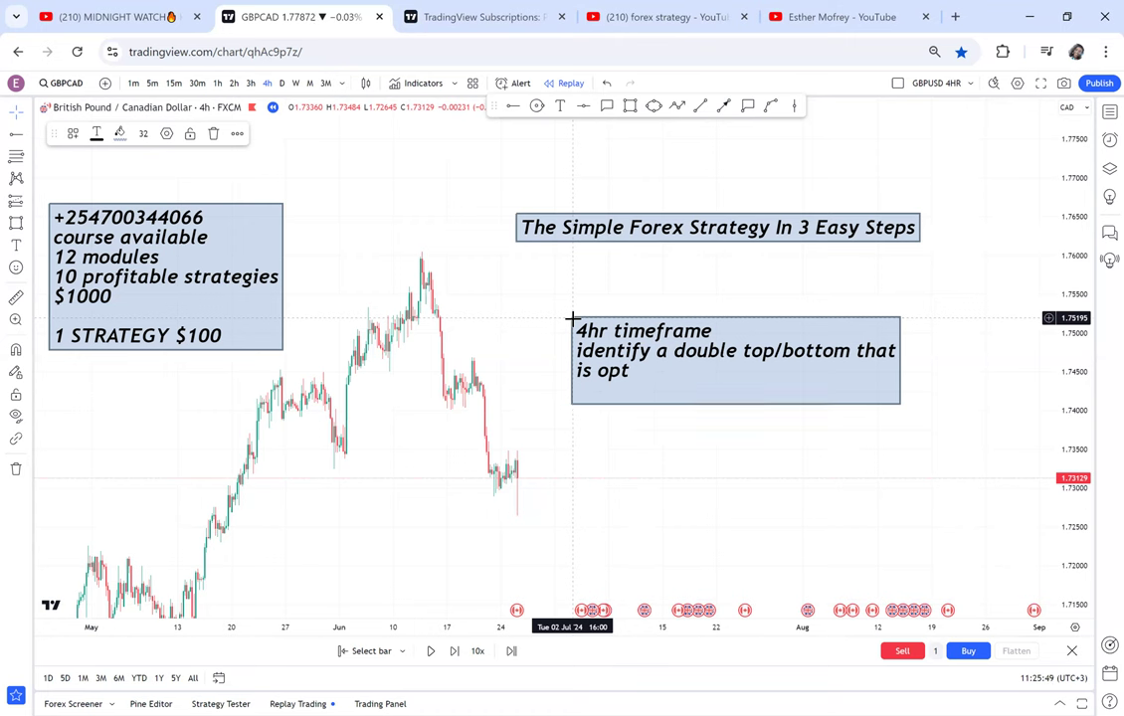
pyautogui.write('crb stra')
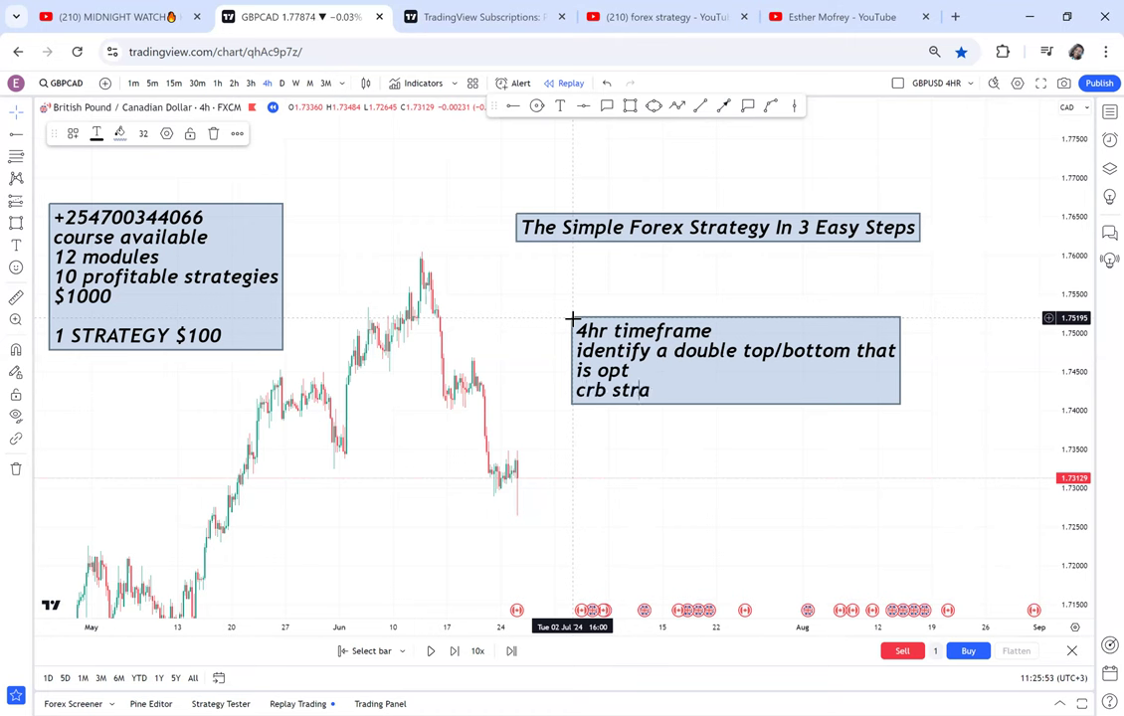
pyautogui.write('tegy (curren')
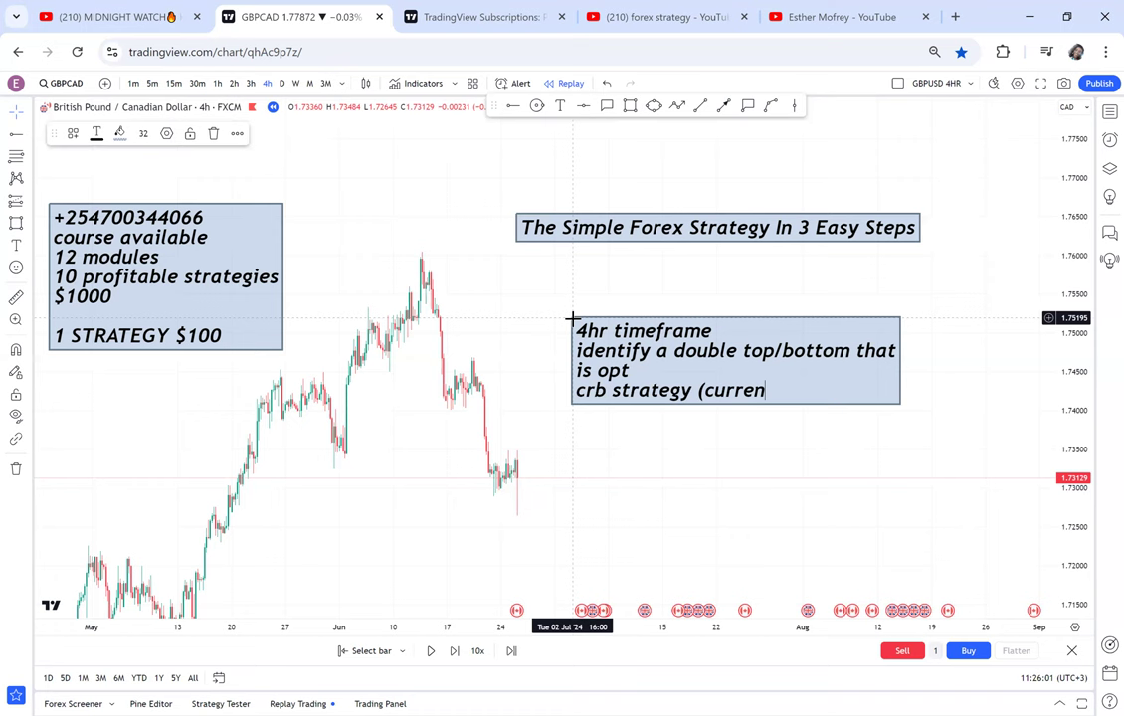
pyautogui.write('t resistance')
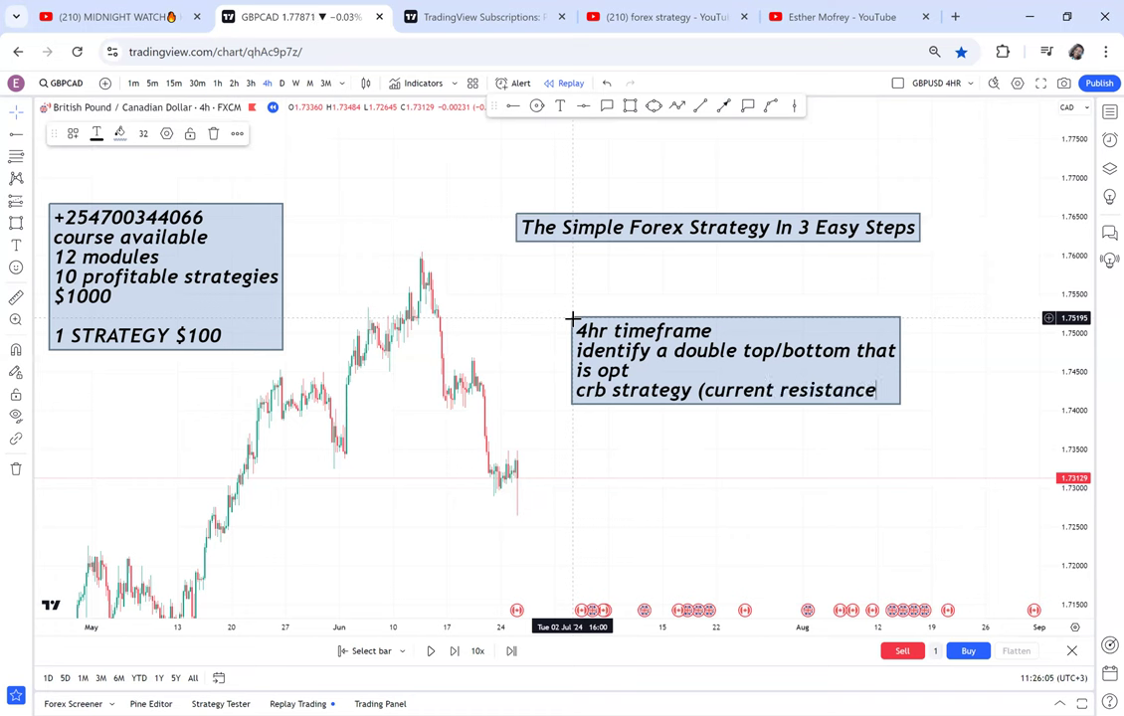
pyautogui.write(' bre')
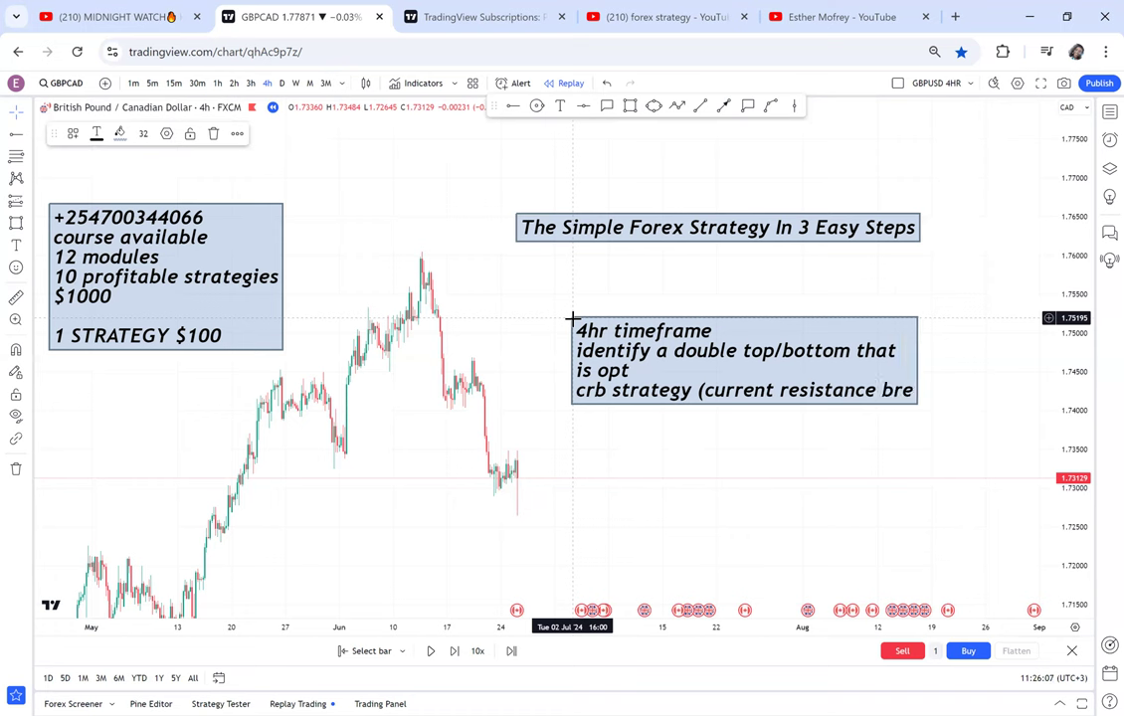
pyautogui.write('ance')
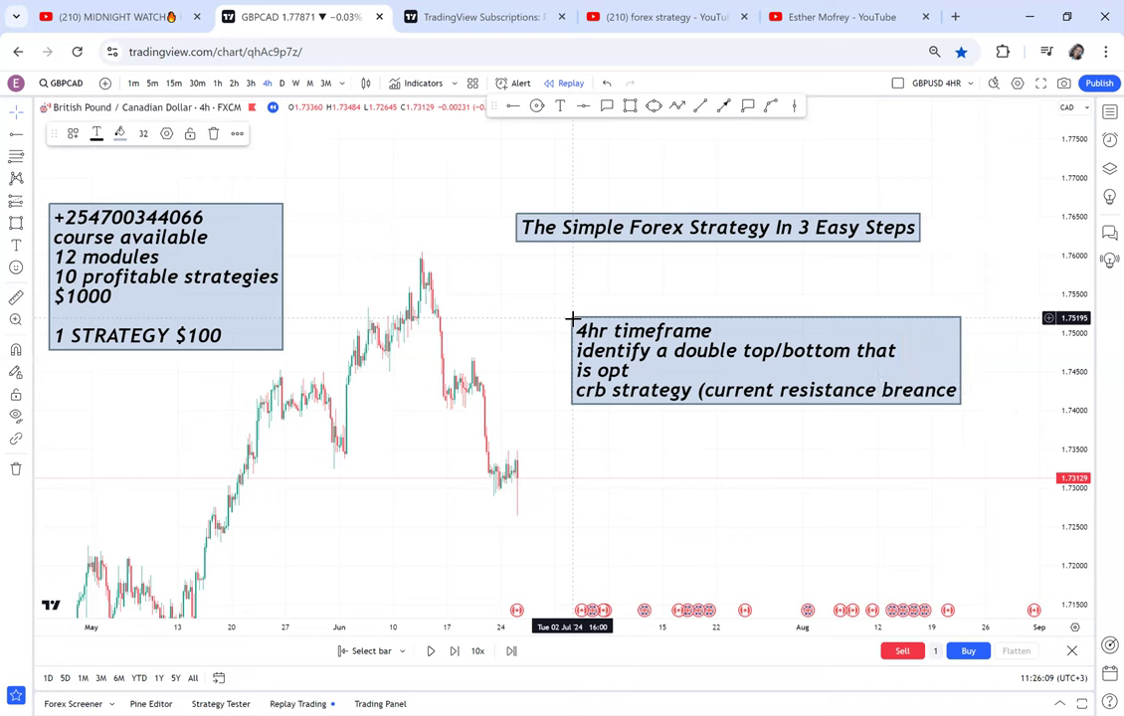
pyautogui.write(')')
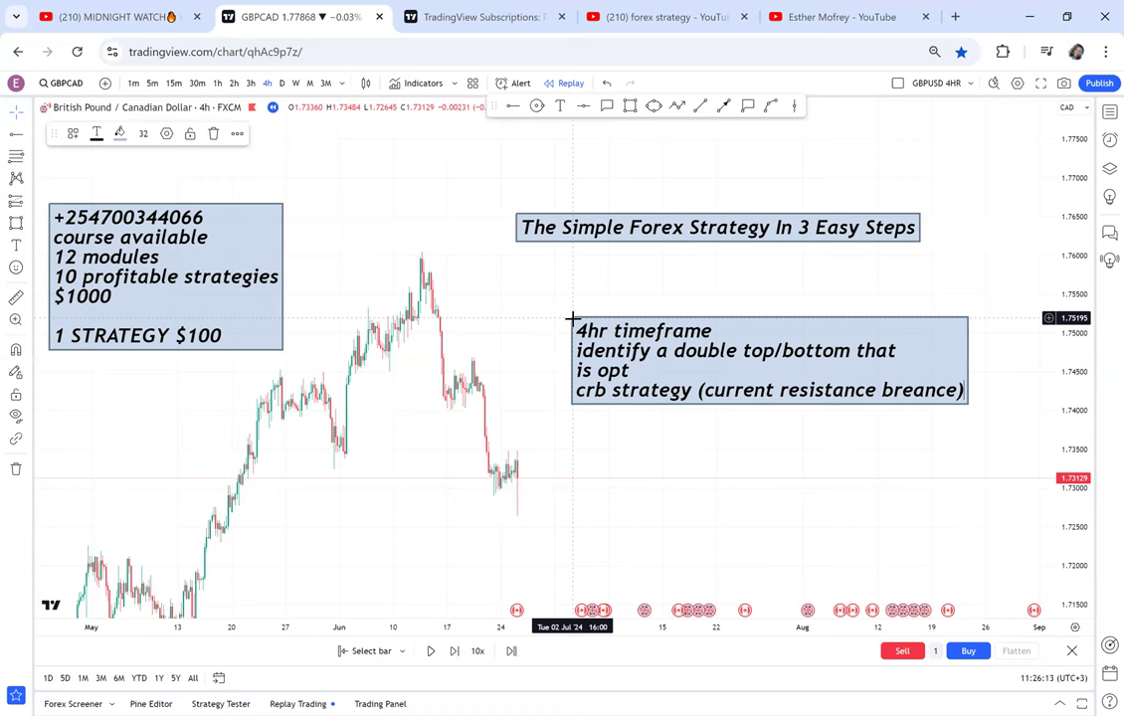
pyautogui.press('BackSpace')
pyautogui.press('BackSpace')
pyautogui.press('BackSpace')
pyautogui.press('BackSpace')
pyautogui.press('BackSpace')
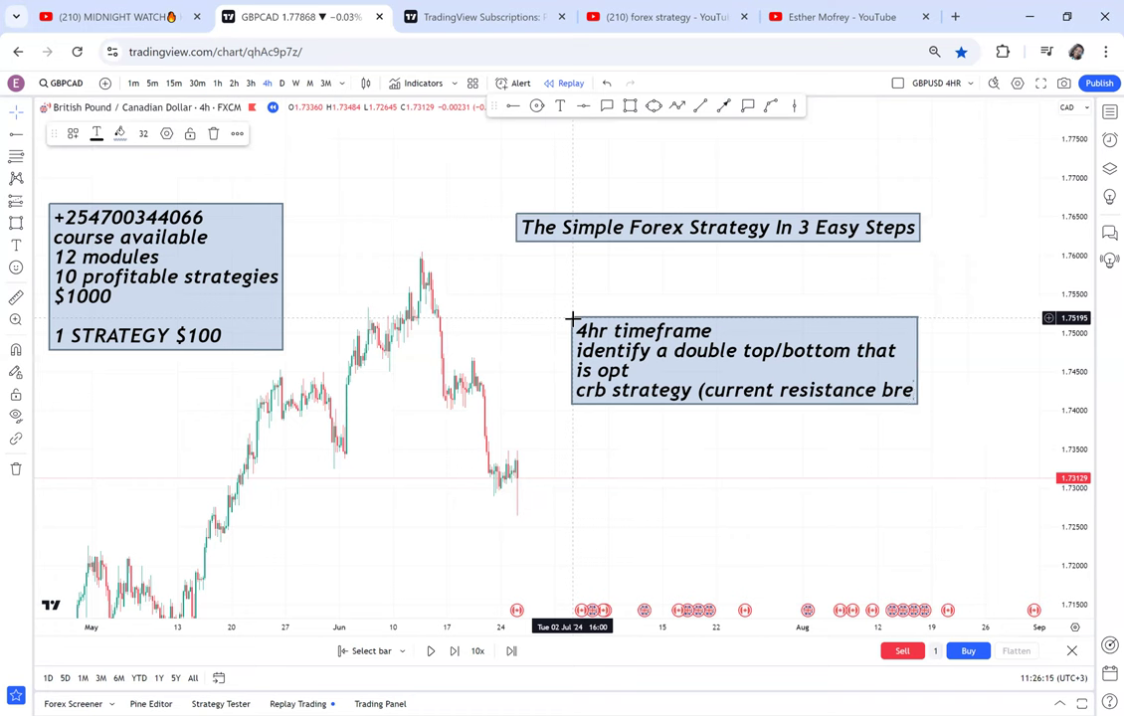
pyautogui.write('ak)')
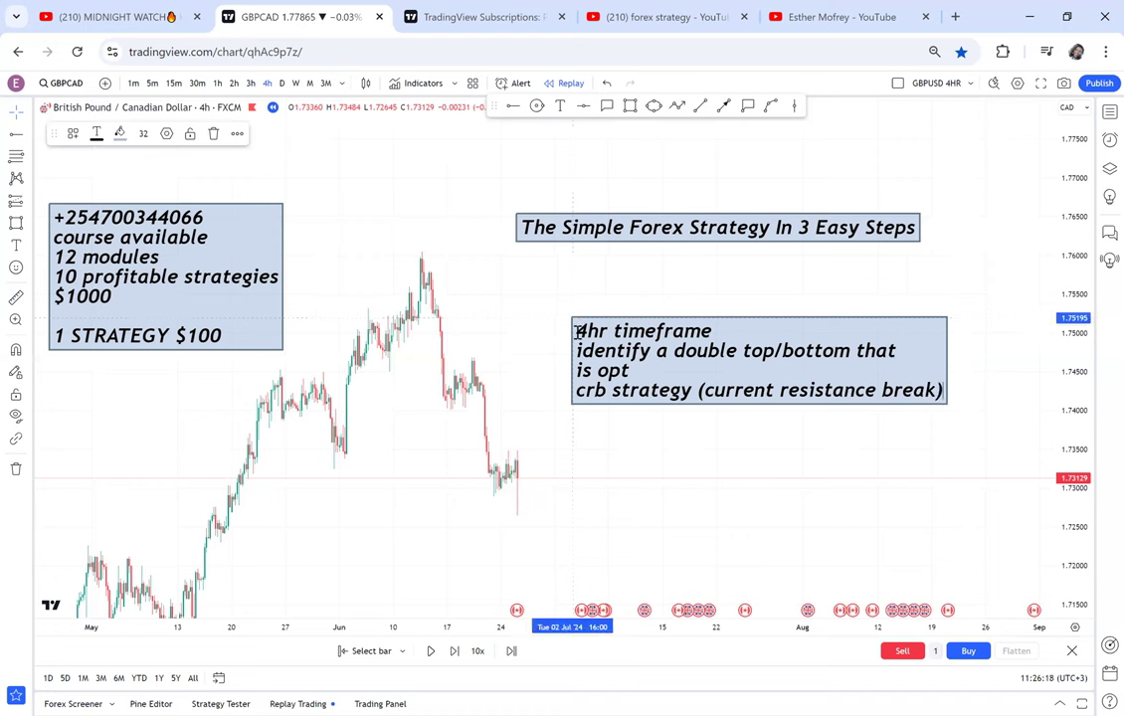
# Step: Number the note's timeframe line "1." and its double top/bottom line "2."
pyautogui.click(578, 333)
pyautogui.write('1.')
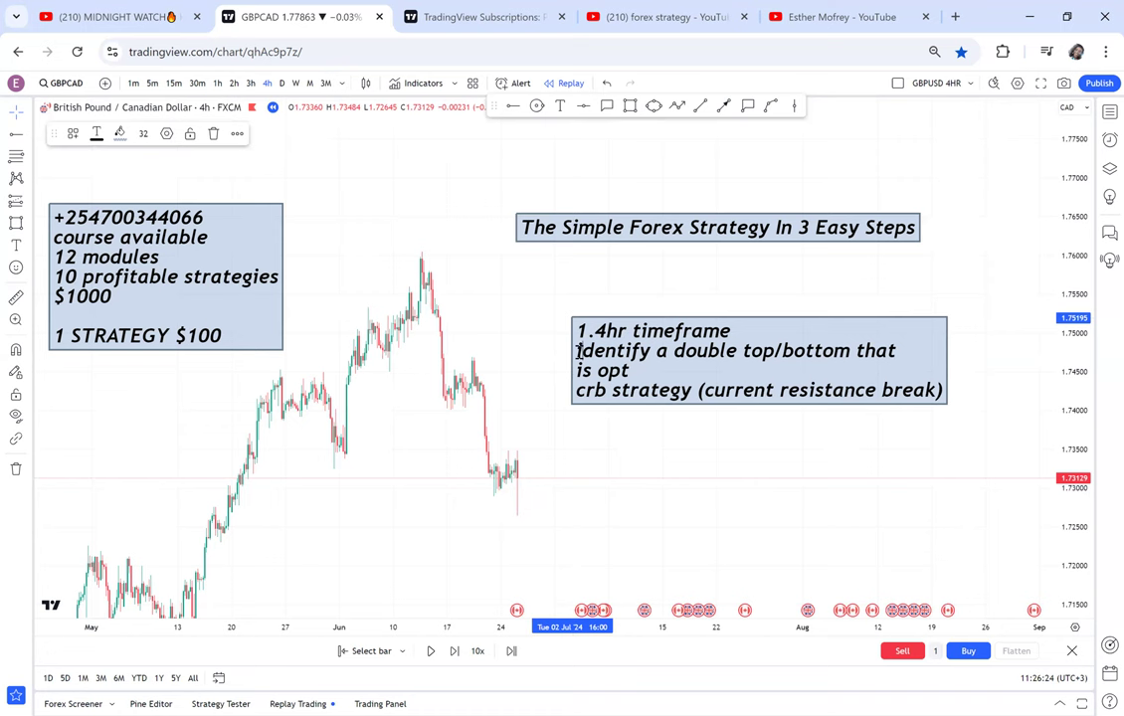
pyautogui.click(579, 352)
pyautogui.write('2.')
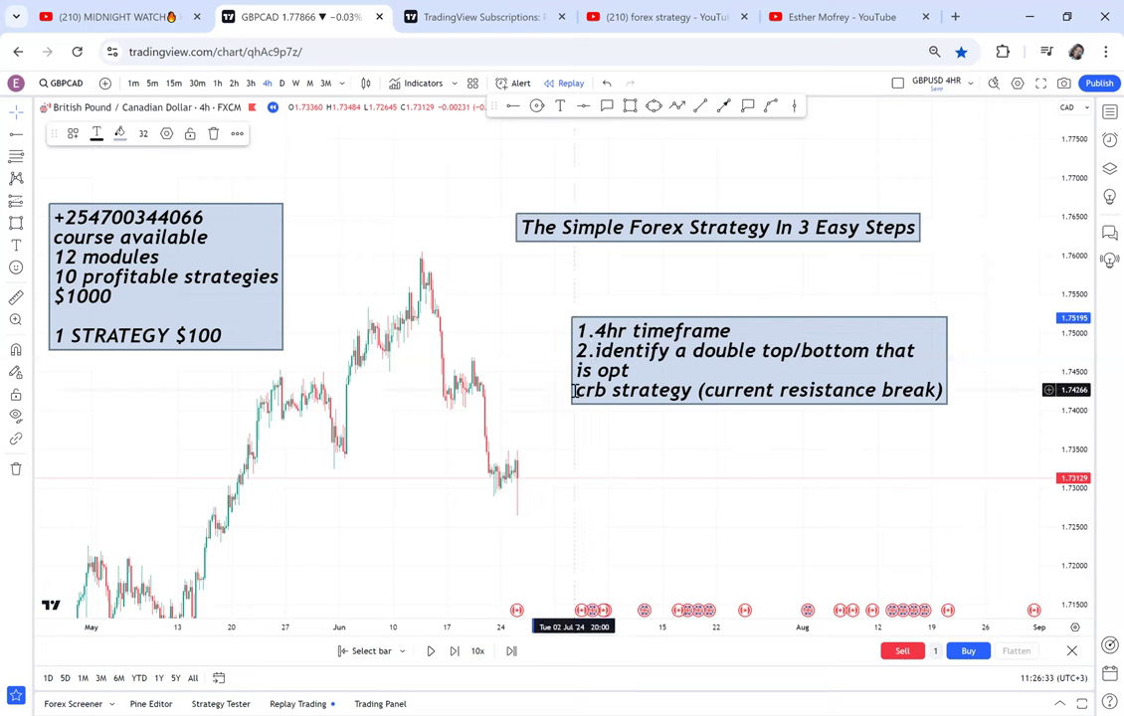
pyautogui.write('3.')
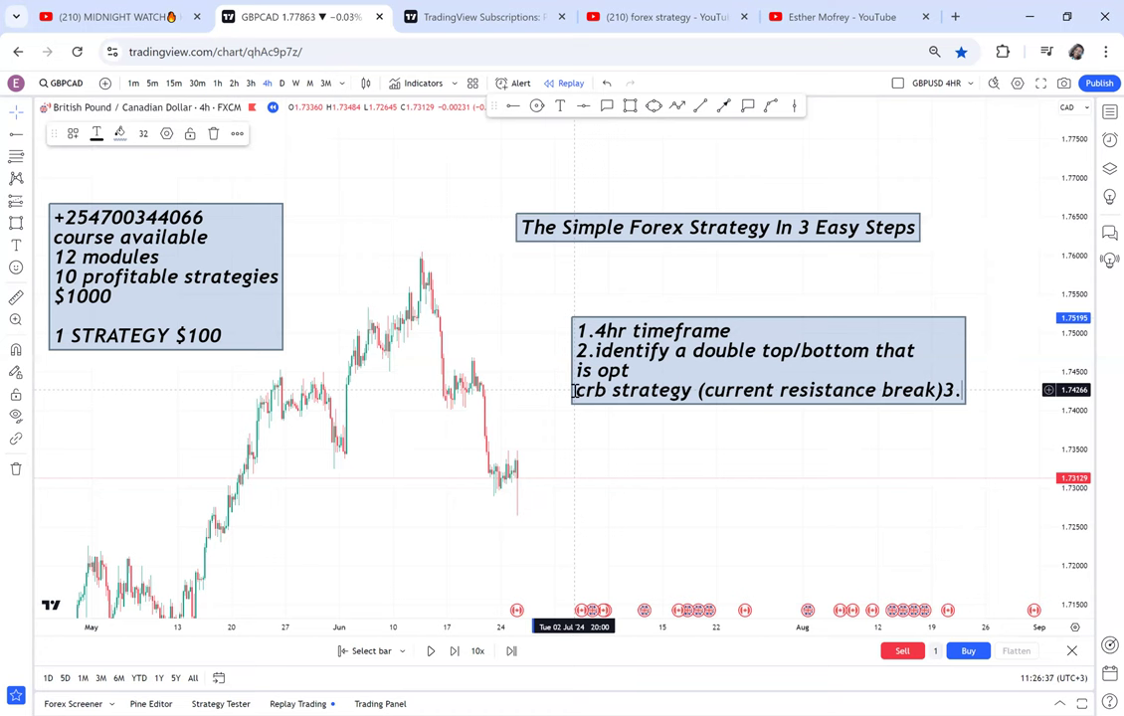
pyautogui.press('BackSpace')
pyautogui.press('BackSpace')
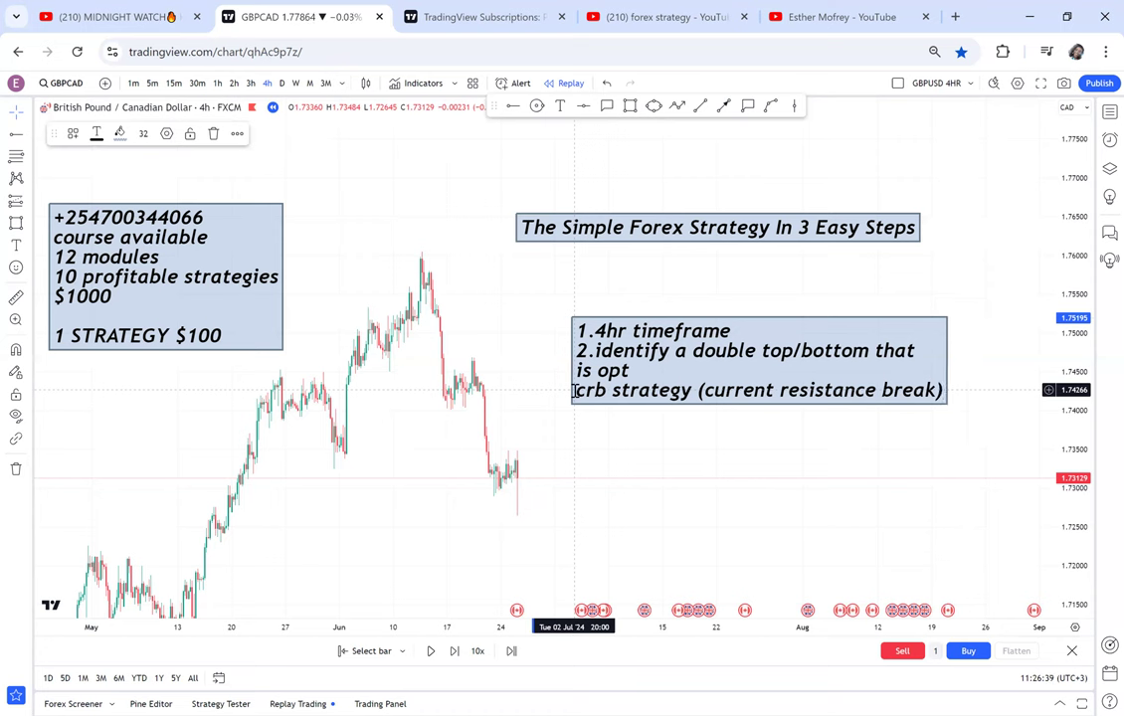
pyautogui.write('3.')
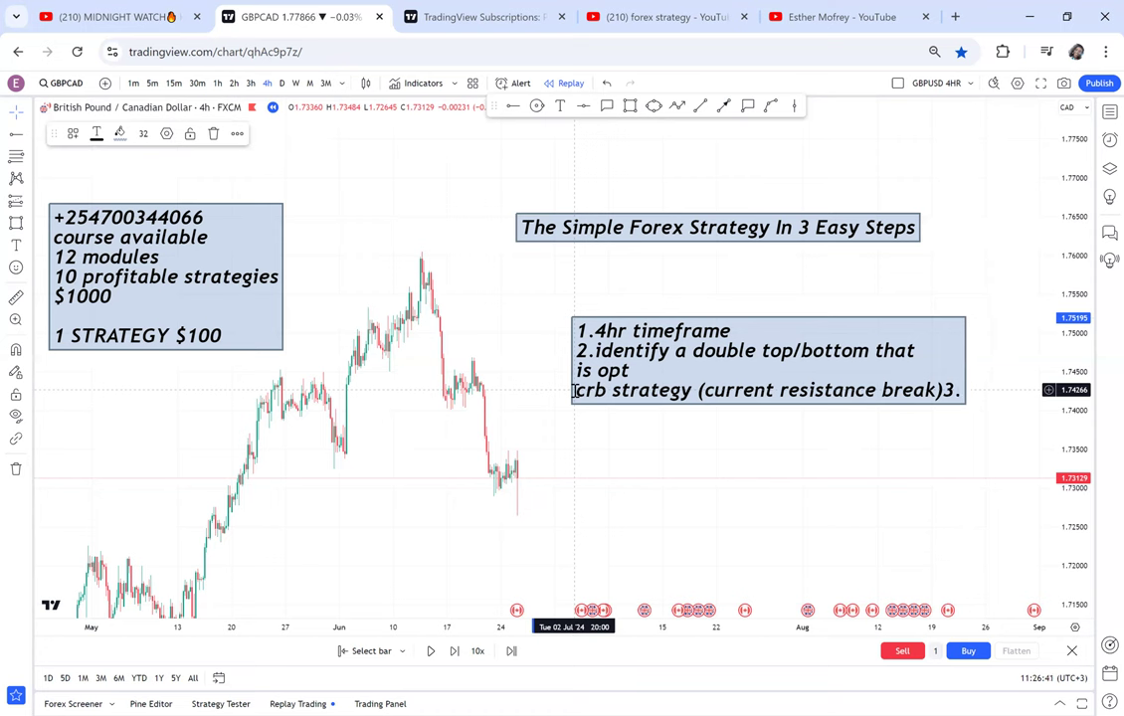
pyautogui.press('BackSpace')
pyautogui.press('BackSpace')
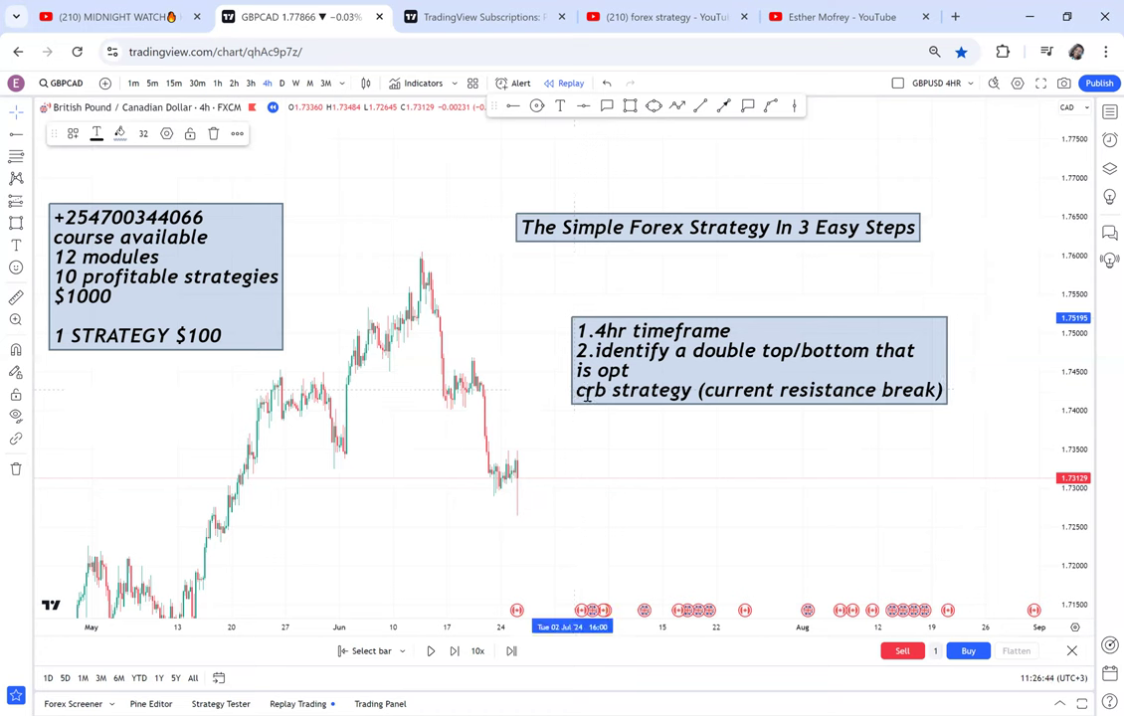
# Step: Insert "3. " in front of the crb strategy line in the note
pyautogui.click(586, 393)
pyautogui.write('3.')
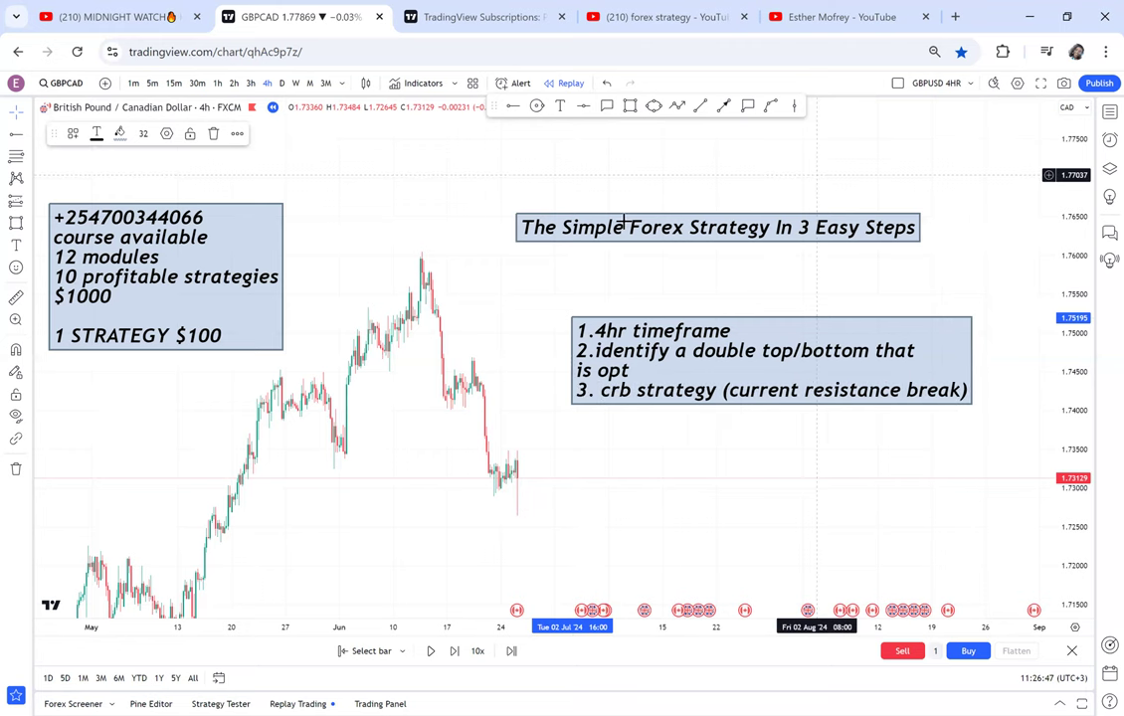
# Step: Draw a double-top path in the empty area above the title, rising from about 1.772 to two peaks near 1.800 and ending near 1.795
pyautogui.moveTo(858, 176); pyautogui.dragTo(738, 502)
pyautogui.click(678, 106)
pyautogui.click(243, 487)
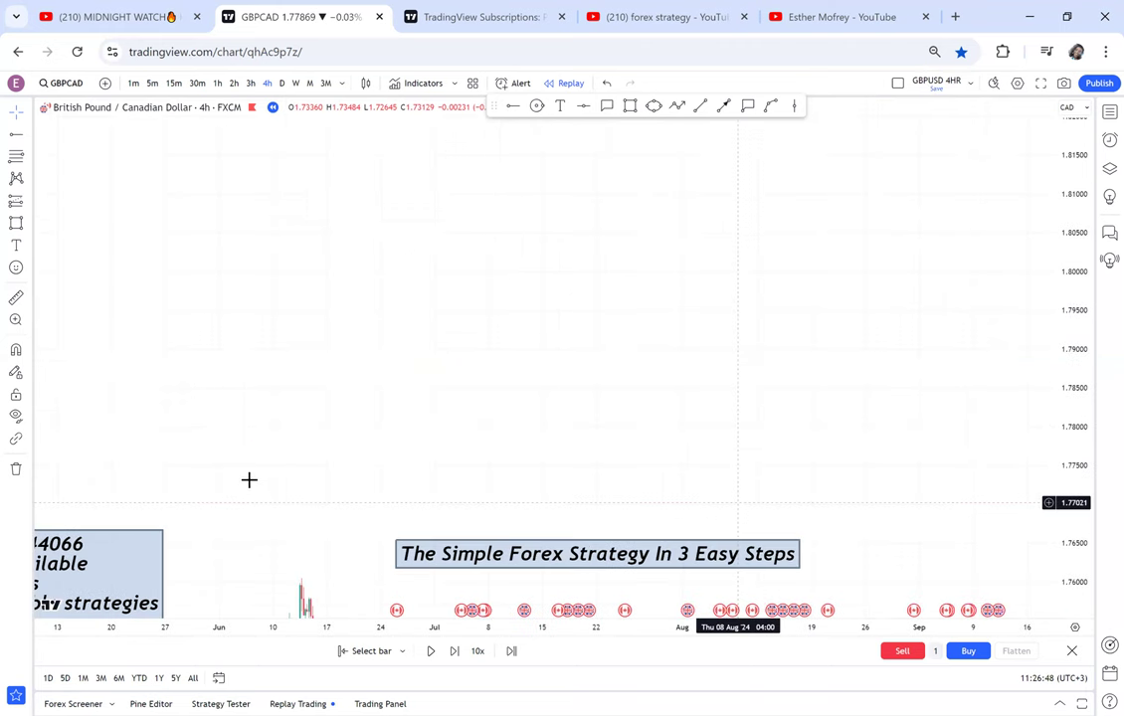
pyautogui.click(304, 377)
pyautogui.click(328, 400)
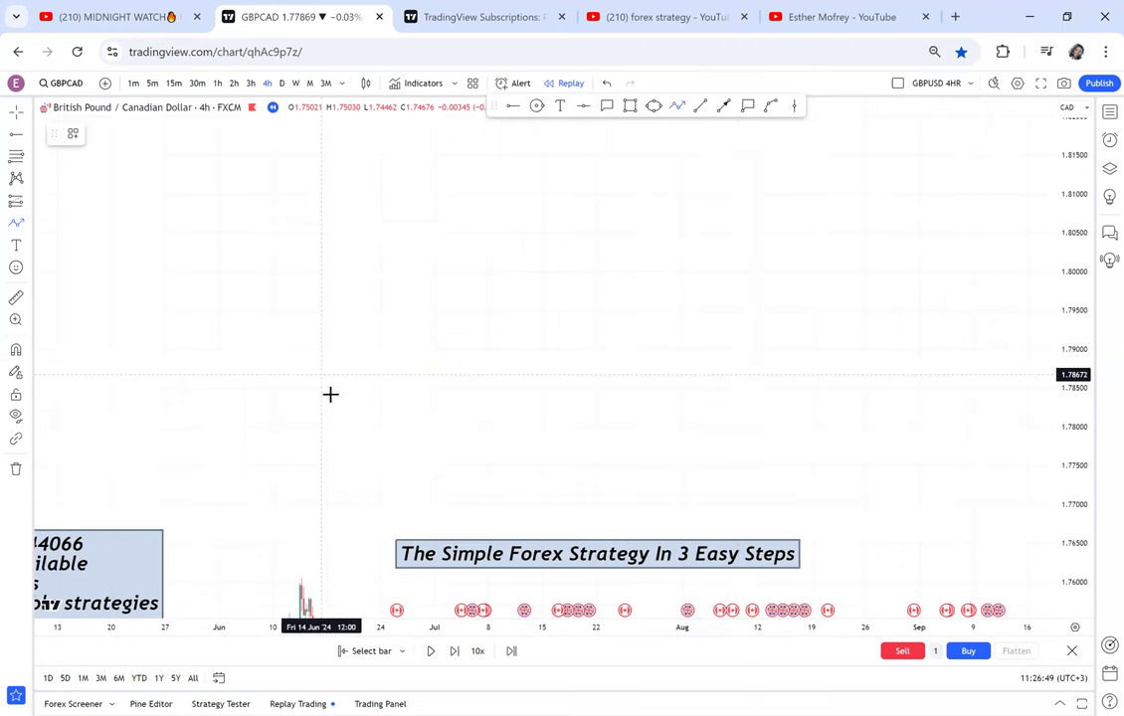
pyautogui.click(386, 277)
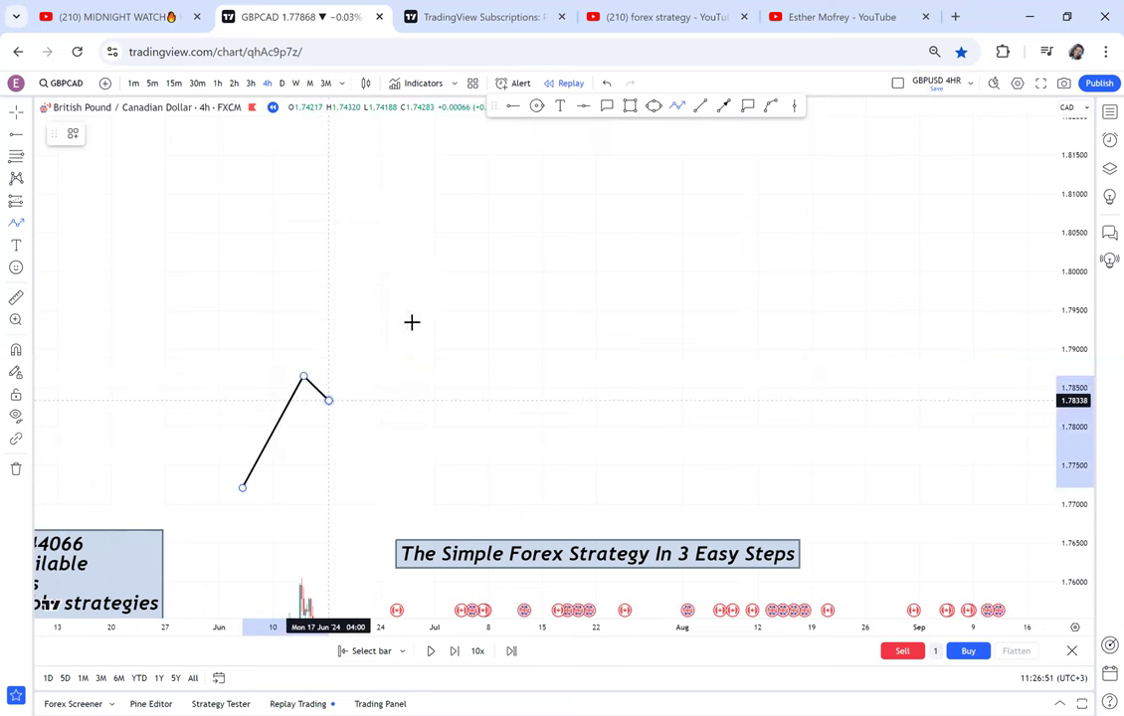
pyautogui.click(448, 276)
pyautogui.doubleClick(463, 306)
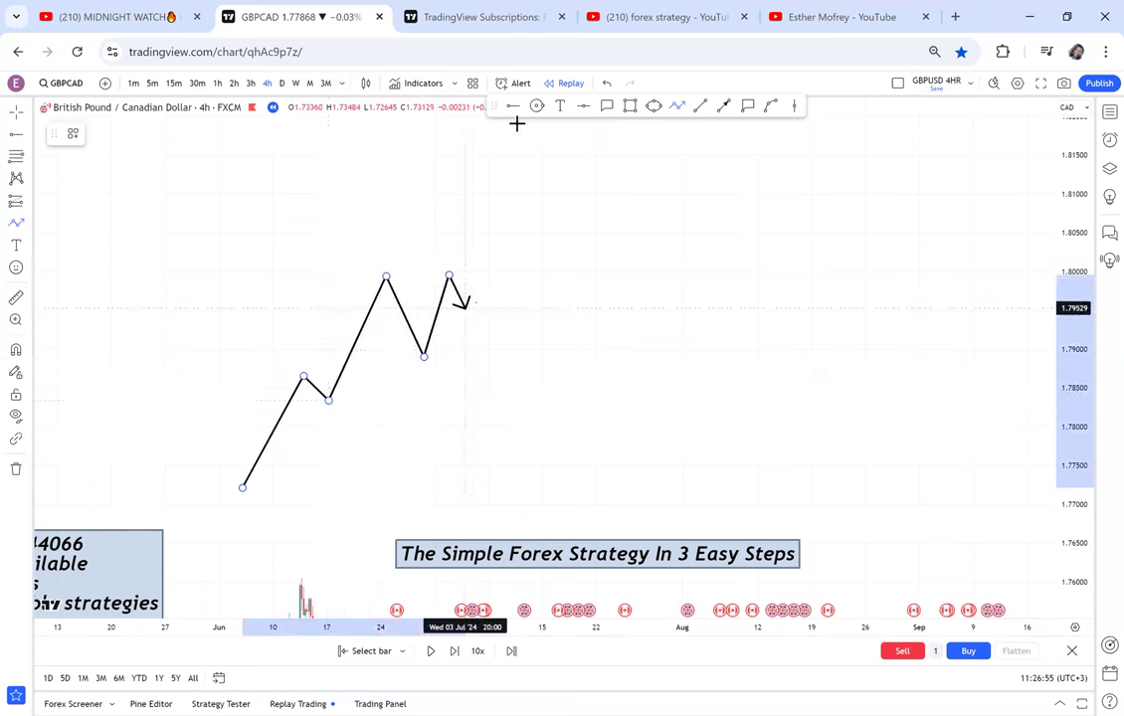
# Step: Circle both peaks of the double-top sketch, near 1.800, with small yellow circles
pyautogui.click(536, 105)
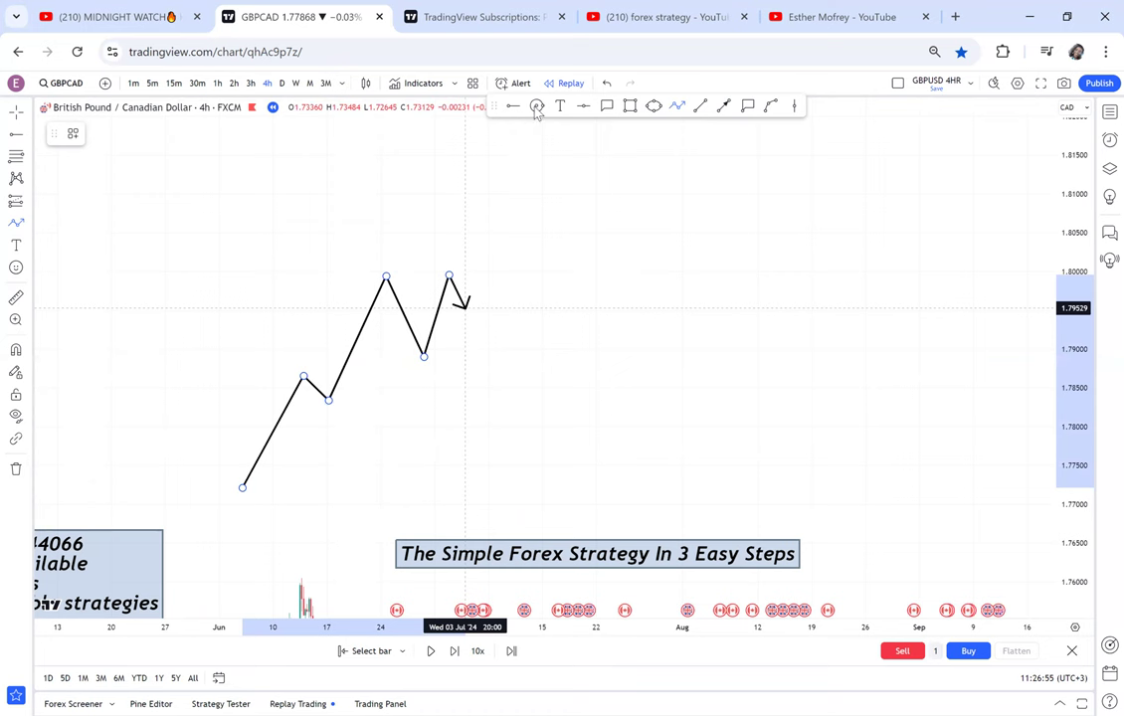
pyautogui.click(384, 278)
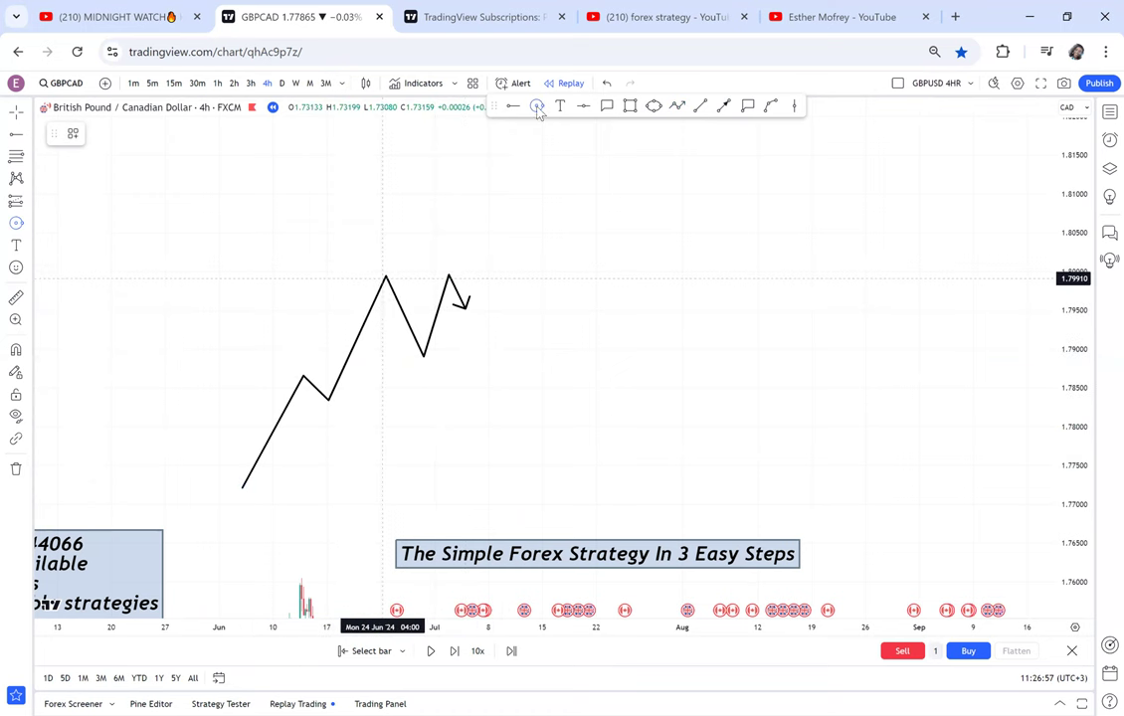
pyautogui.click(449, 277)
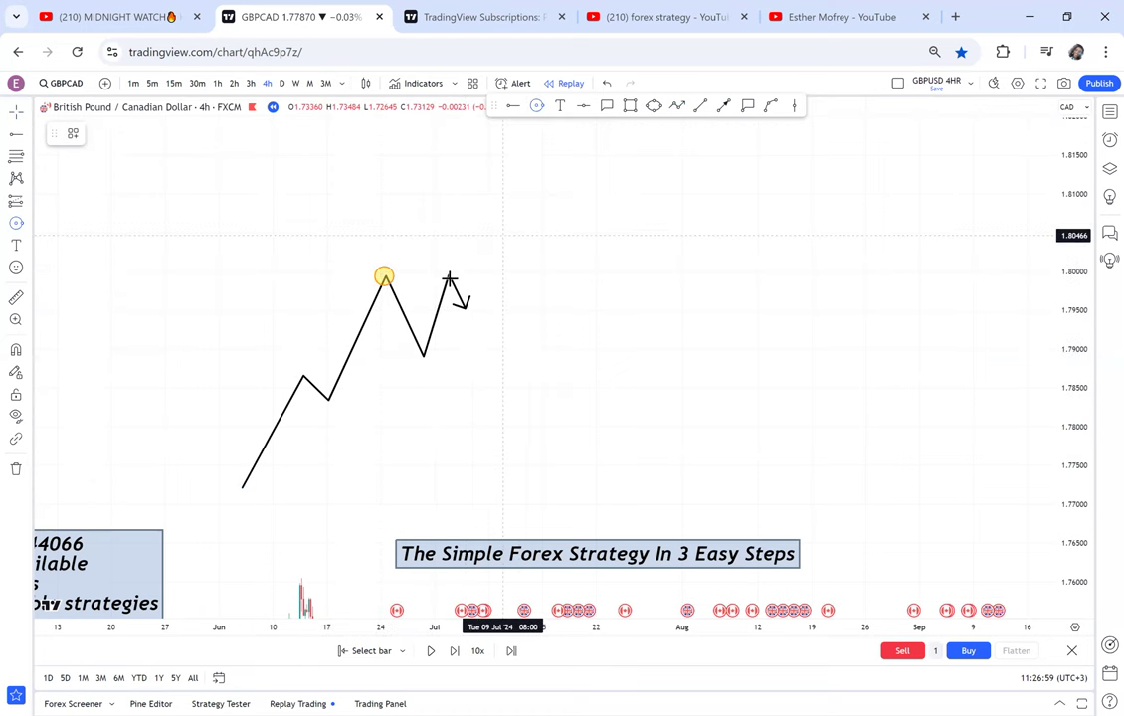
# Step: Add a callout reading "1st attempt" that points at the first circled peak
pyautogui.click(604, 109)
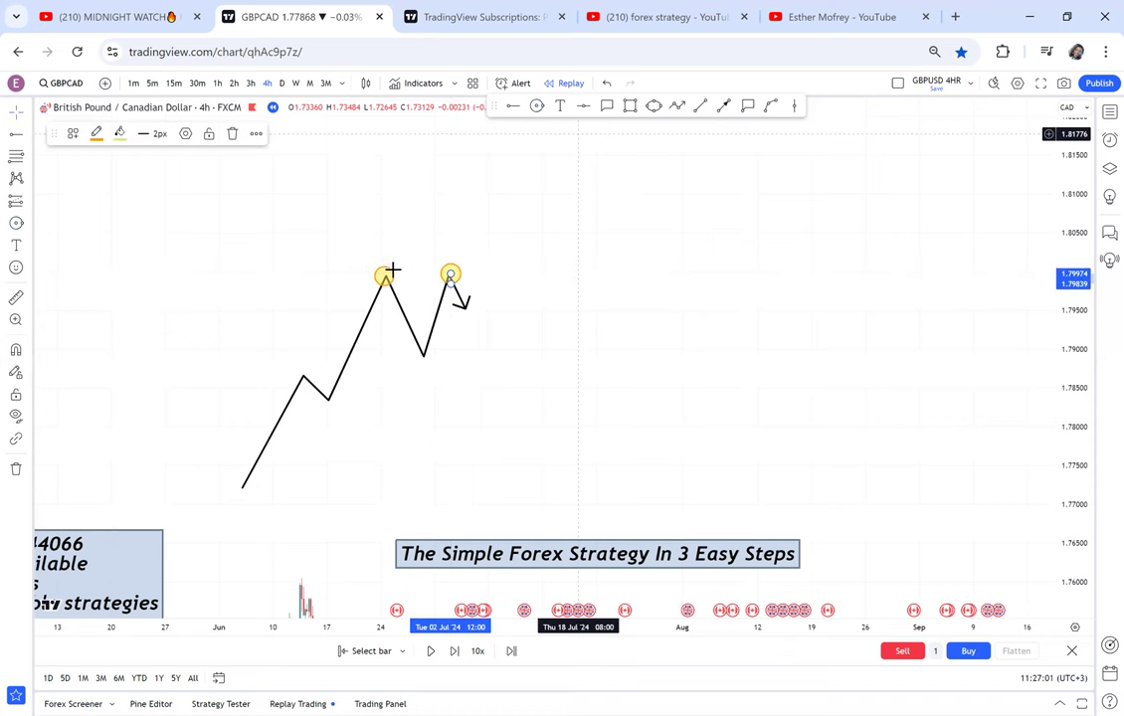
pyautogui.click(353, 231)
pyautogui.write('1s')
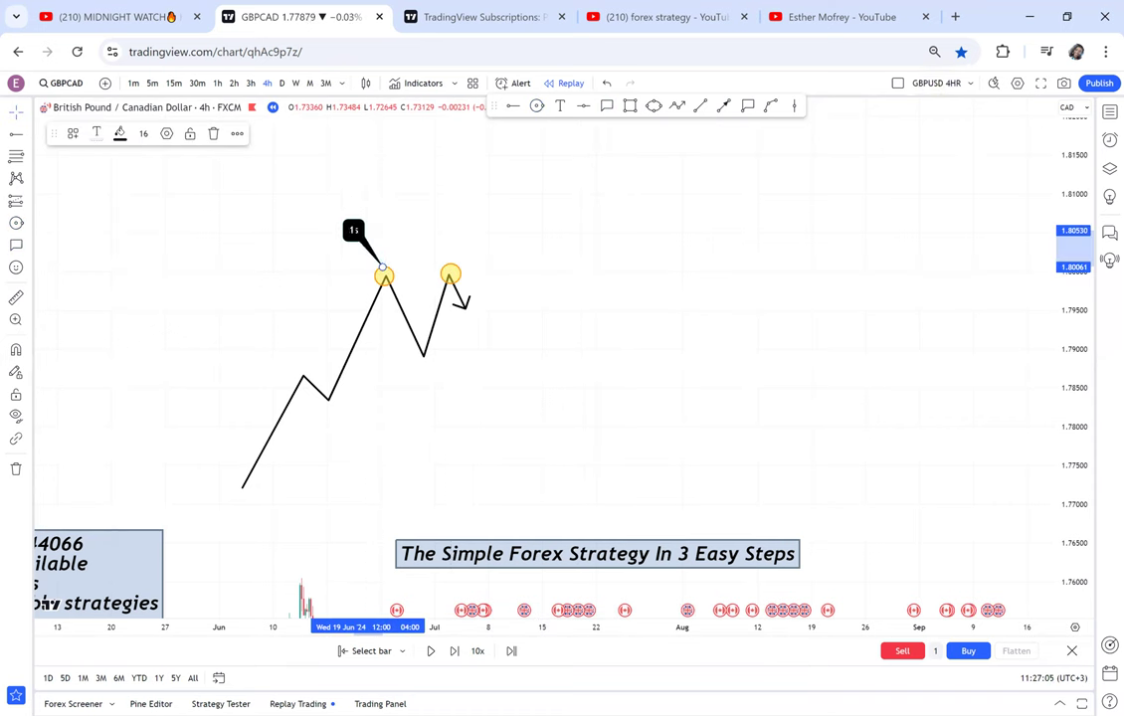
pyautogui.write('t attempt')
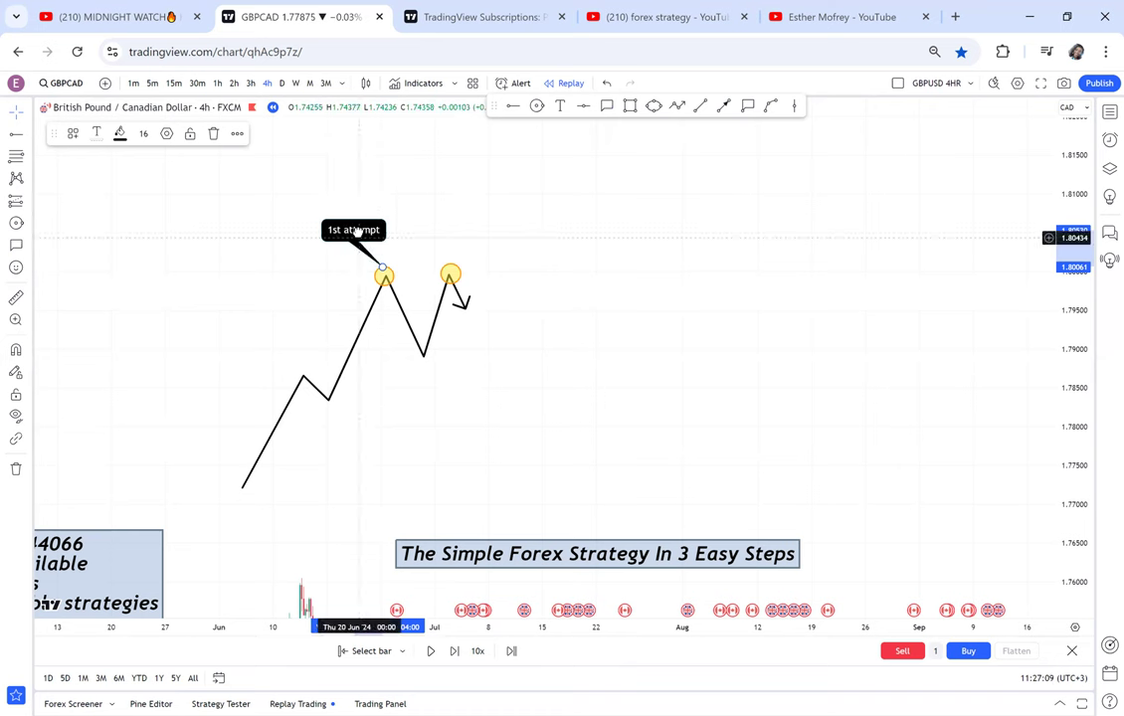
# Step: Add a callout reading "2nd attempt" that points at the second circled peak and place its label above the peak
pyautogui.click(462, 209)
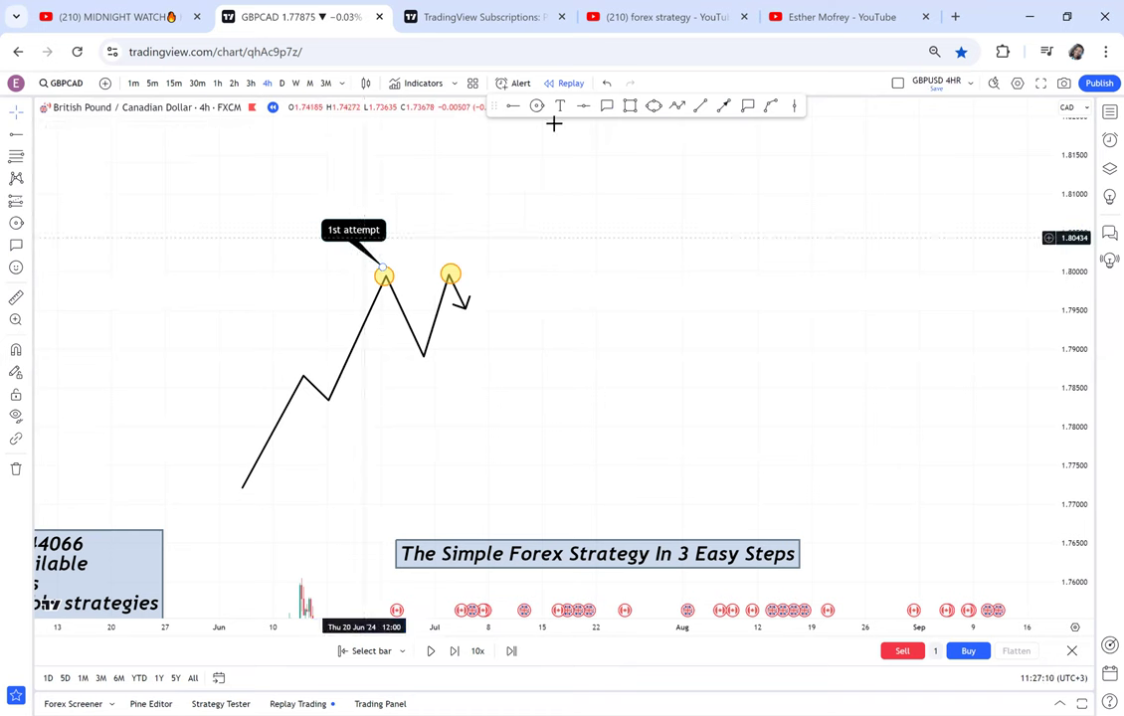
pyautogui.click(452, 264)
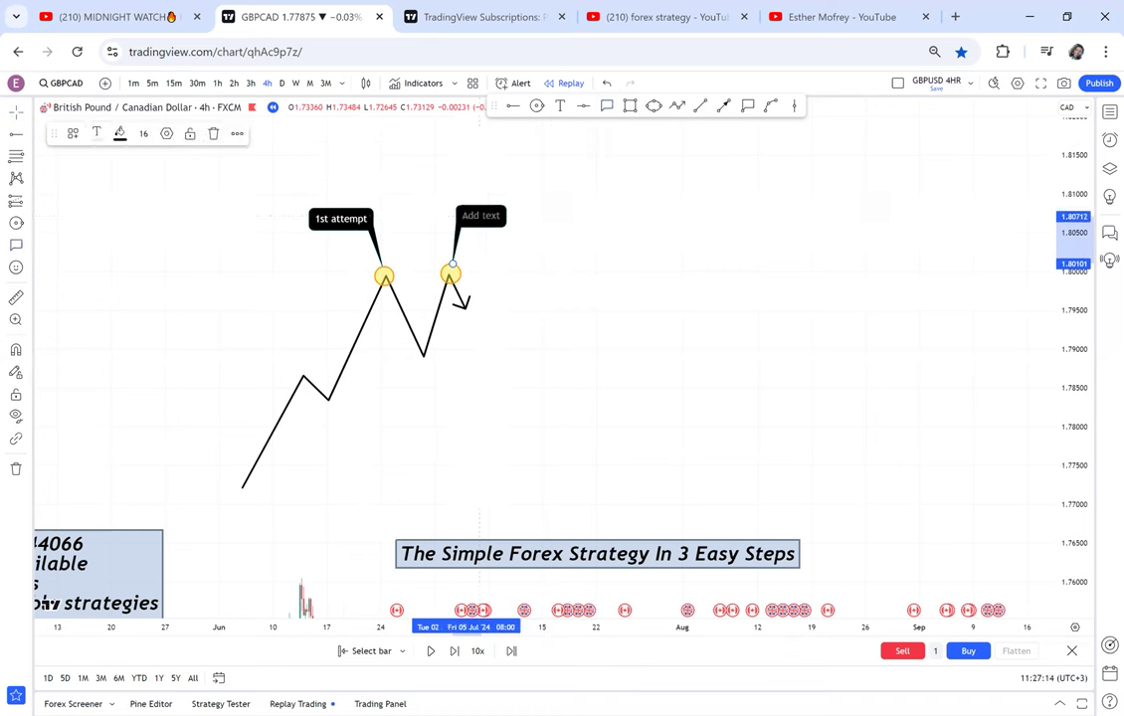
pyautogui.write('2nd att')
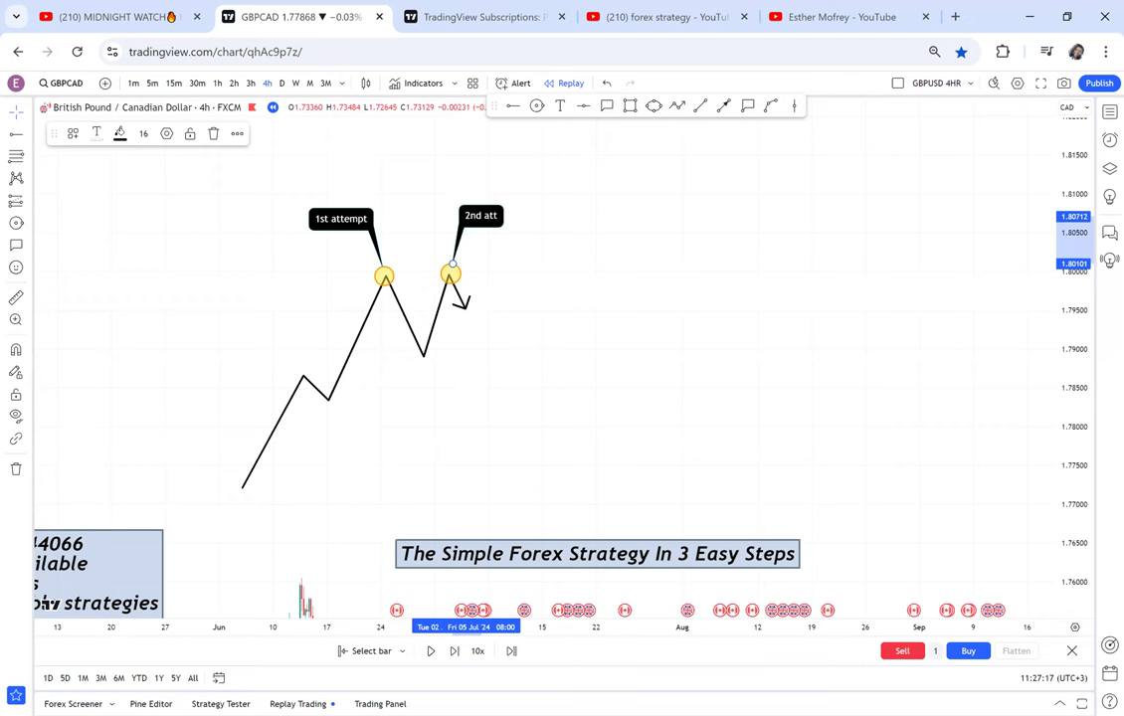
pyautogui.write('empt')
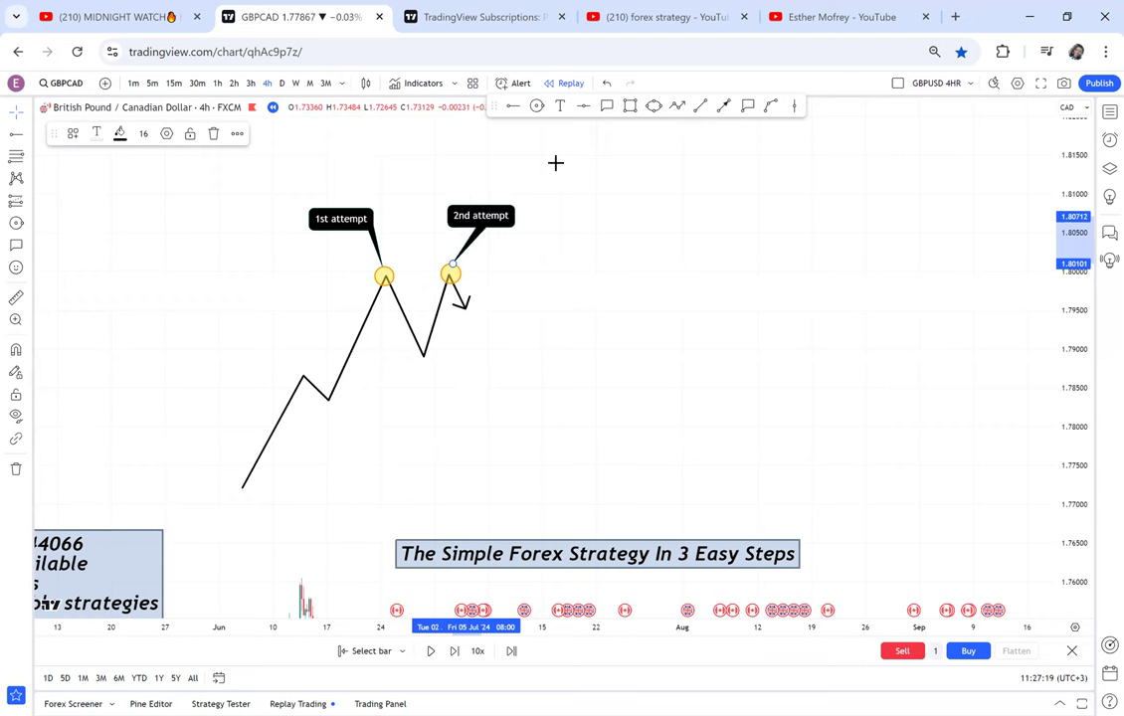
pyautogui.click(509, 217)
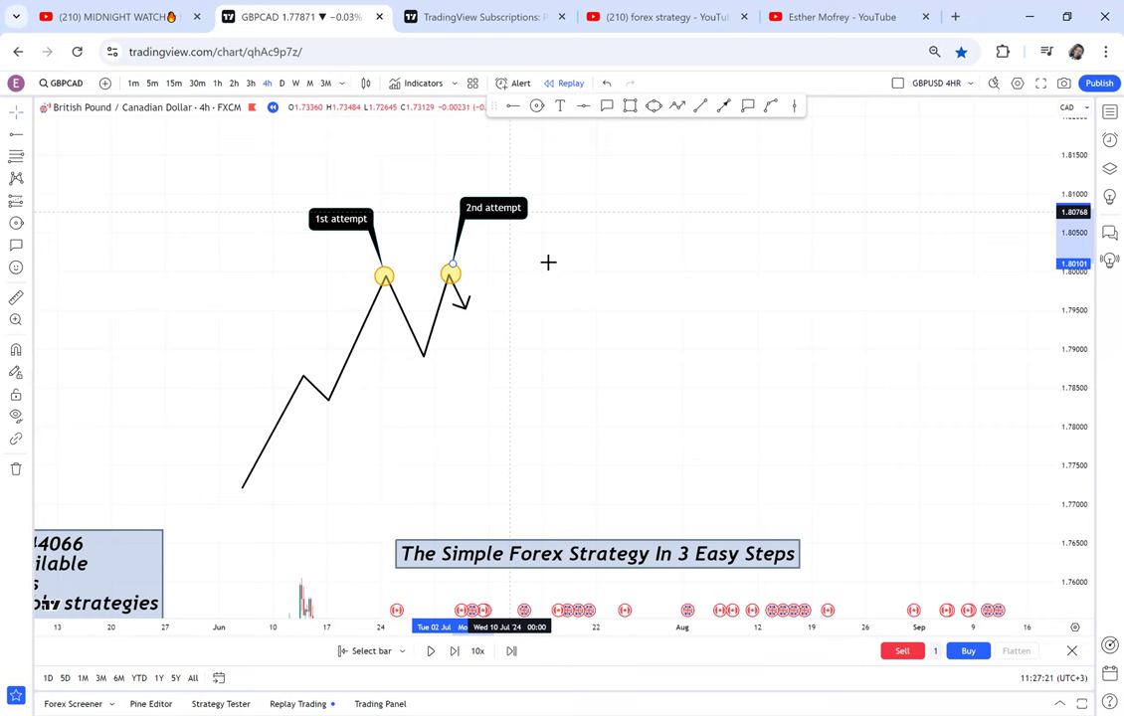
# Step: Draw a double-bottom path beside the double top, falling from about 1.802 to two lows near 1.780 with a rebound to about 1.788 between them
pyautogui.moveTo(576, 322); pyautogui.dragTo(553, 321)
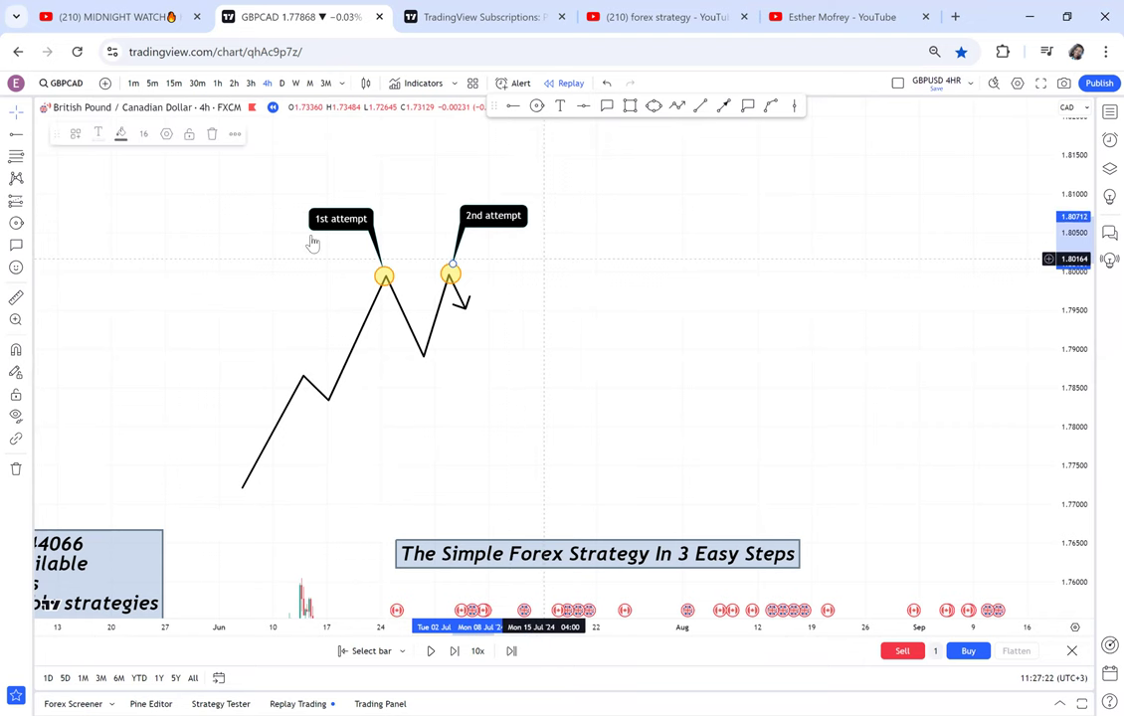
pyautogui.click(672, 106)
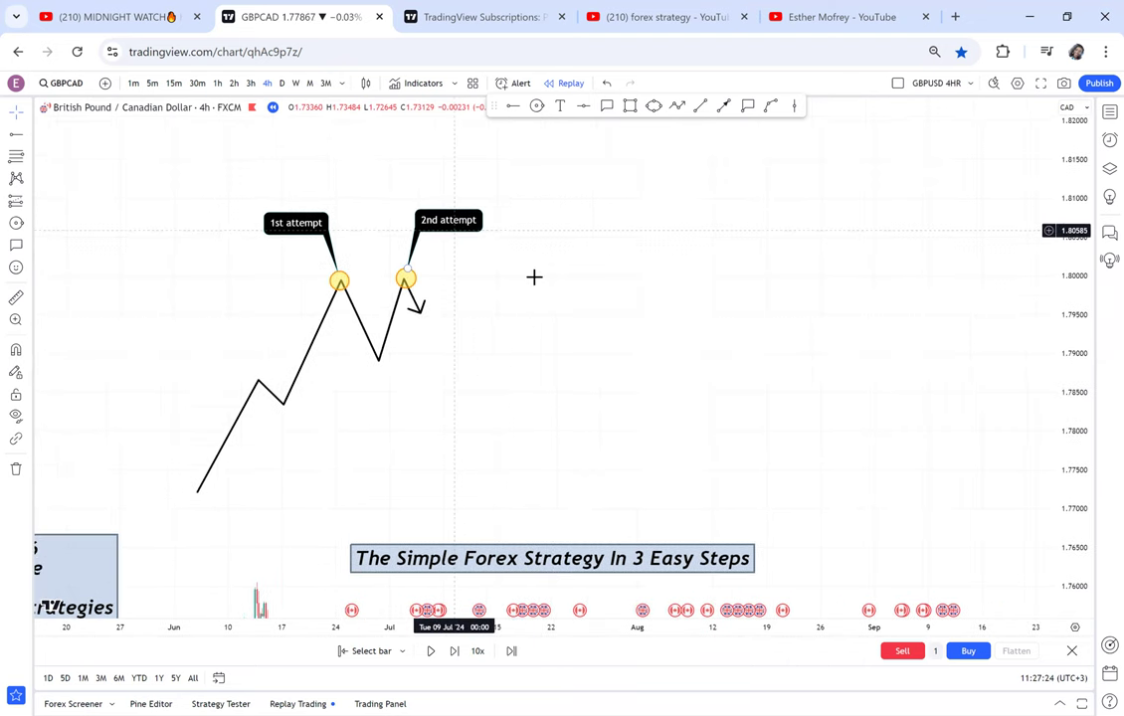
pyautogui.click(522, 261)
pyautogui.click(537, 327)
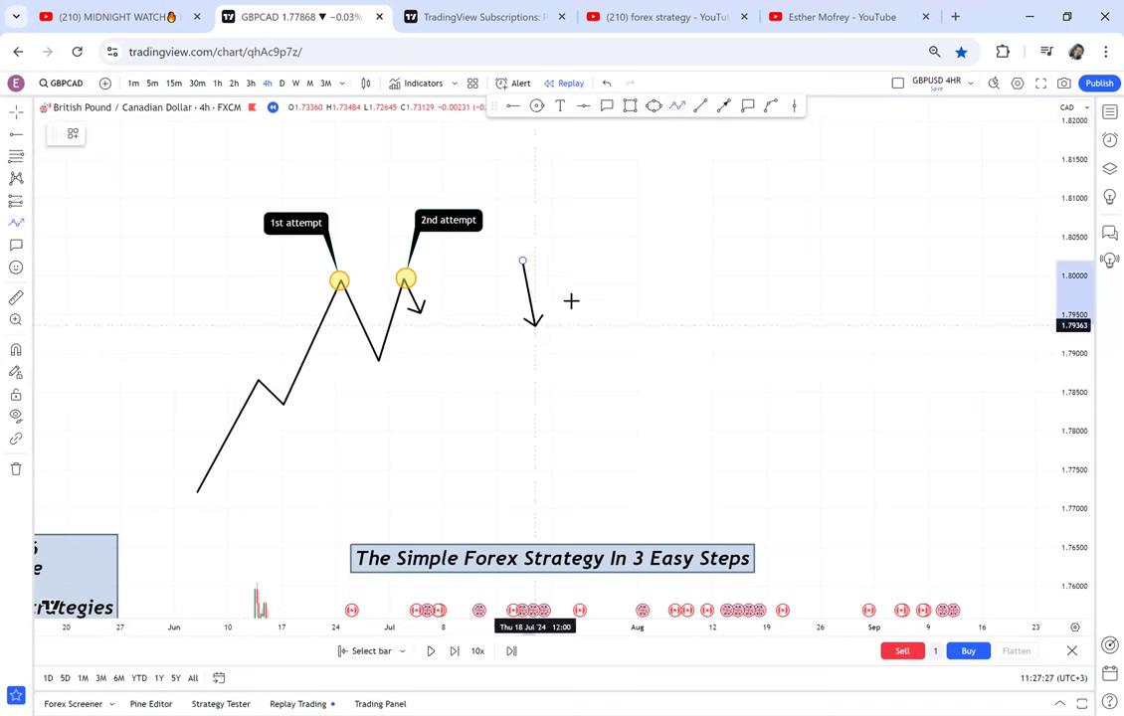
pyautogui.doubleClick(565, 294)
pyautogui.click(595, 426)
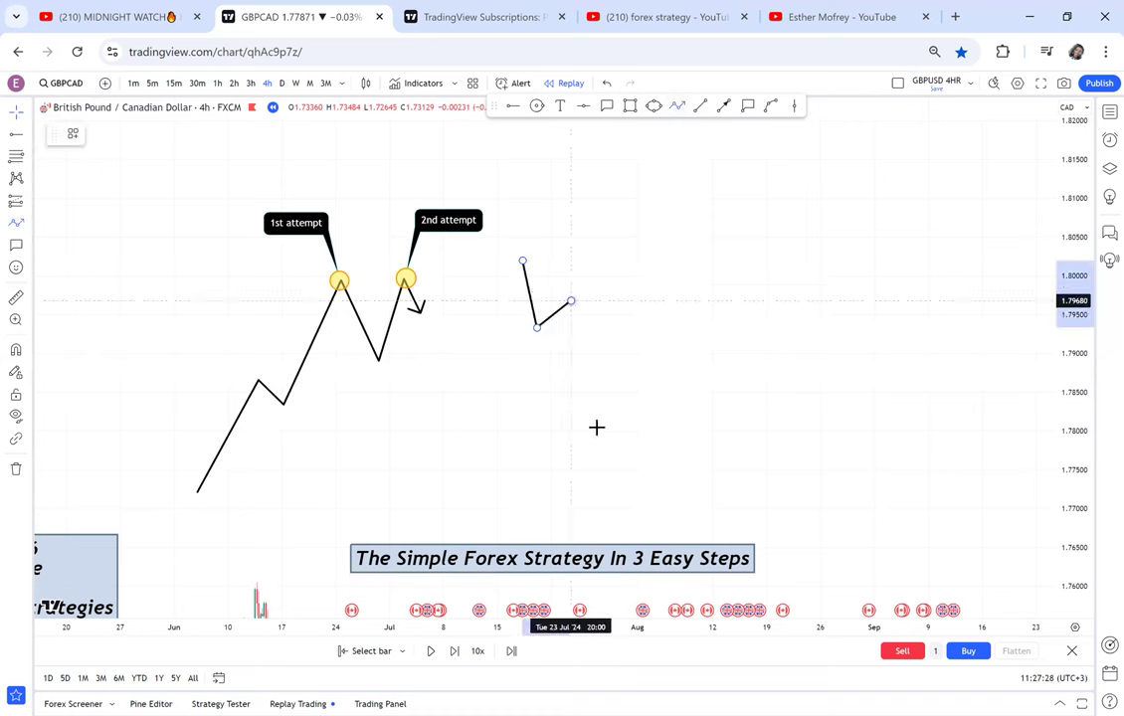
pyautogui.doubleClick(631, 367)
pyautogui.doubleClick(656, 427)
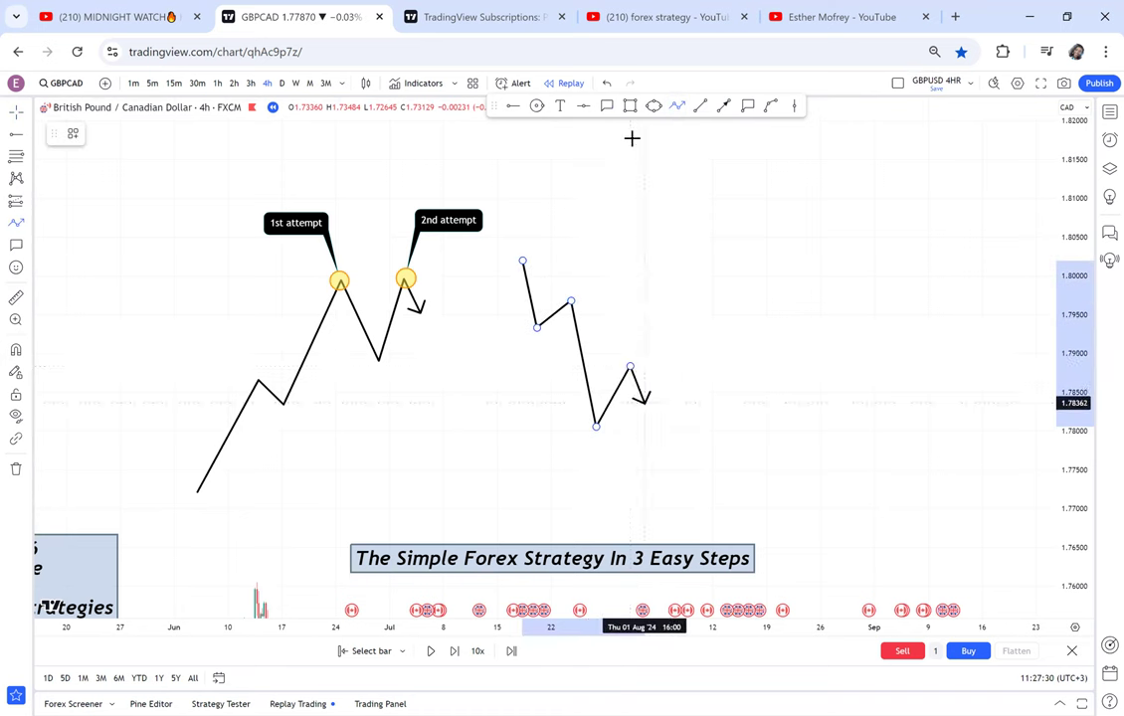
# Step: Circle both lows of the double-bottom sketch in yellow, keeping the two circles similar in size
pyautogui.click(536, 105)
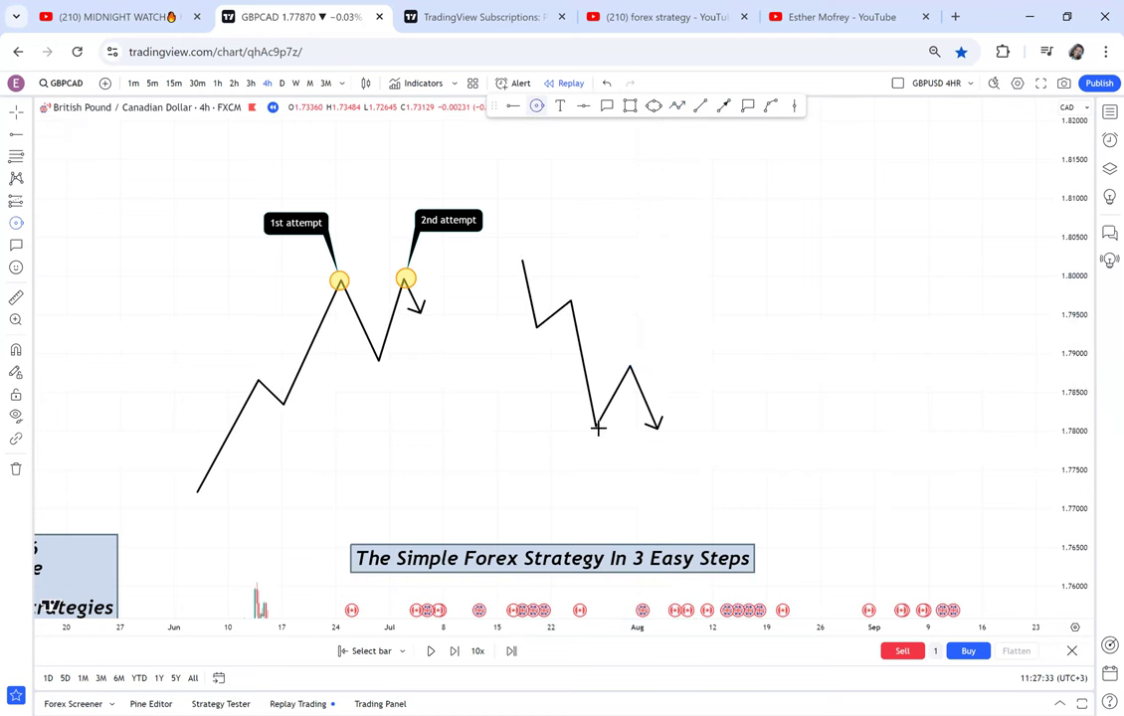
pyautogui.click(592, 426)
pyautogui.click(592, 427)
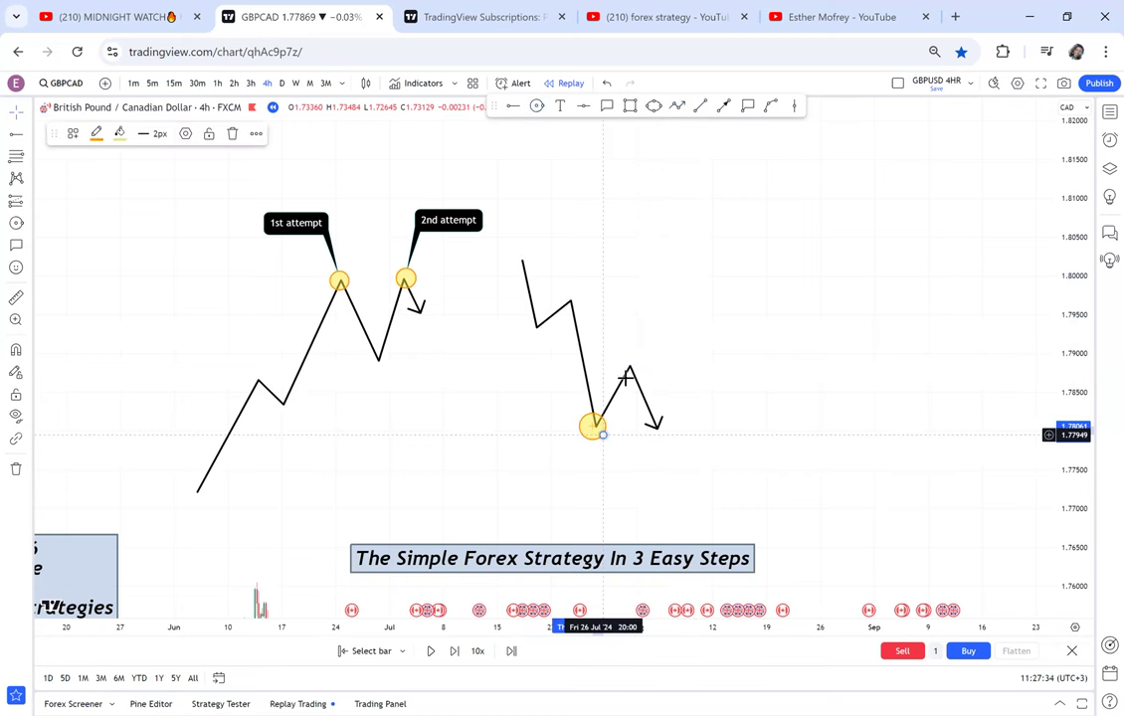
pyautogui.click(659, 433)
pyautogui.scroll(-1, 662, 438)
pyautogui.click(663, 438)
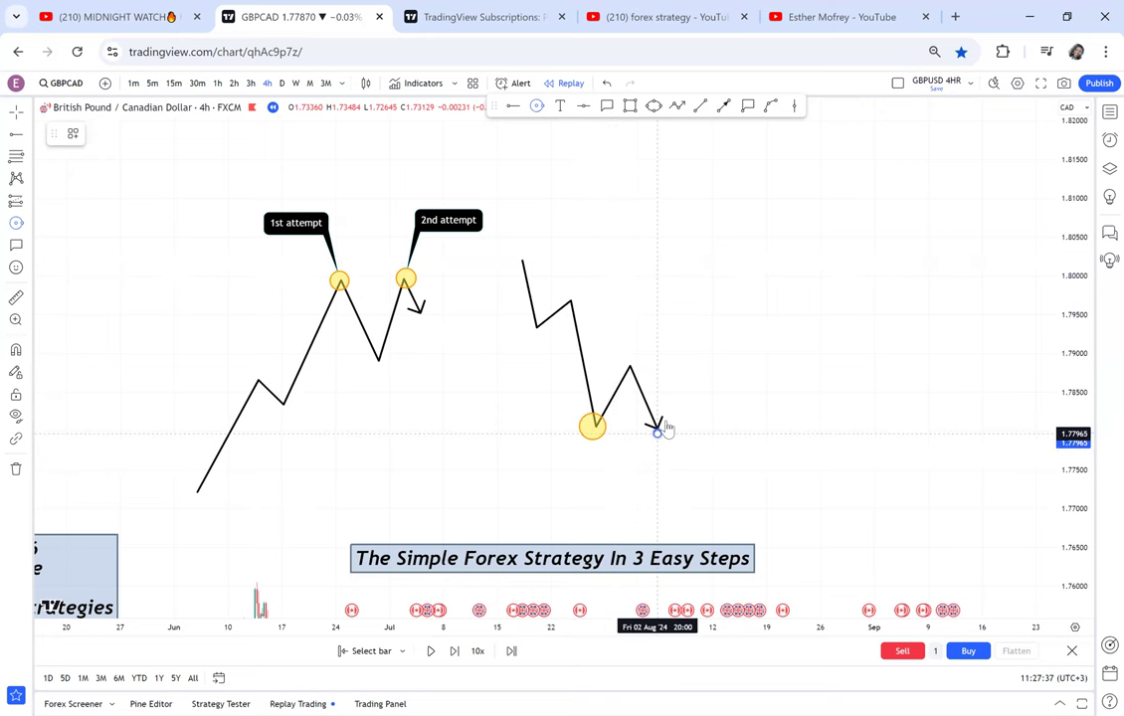
pyautogui.click(725, 442)
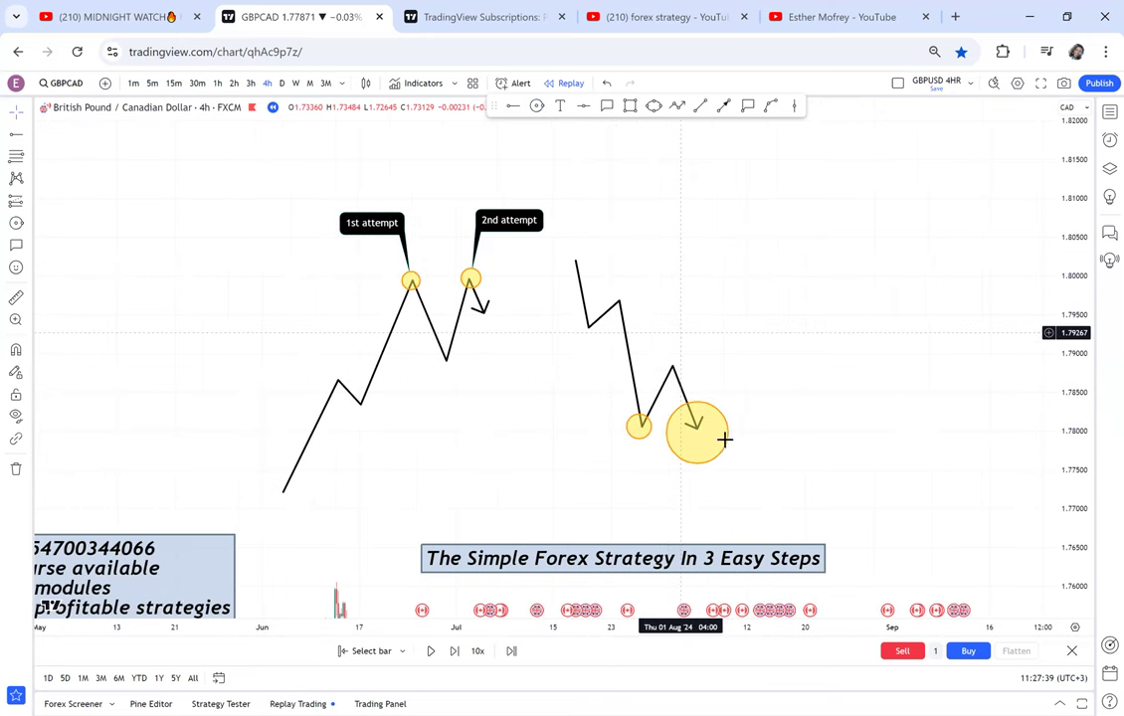
pyautogui.moveTo(723, 425); pyautogui.dragTo(691, 432)
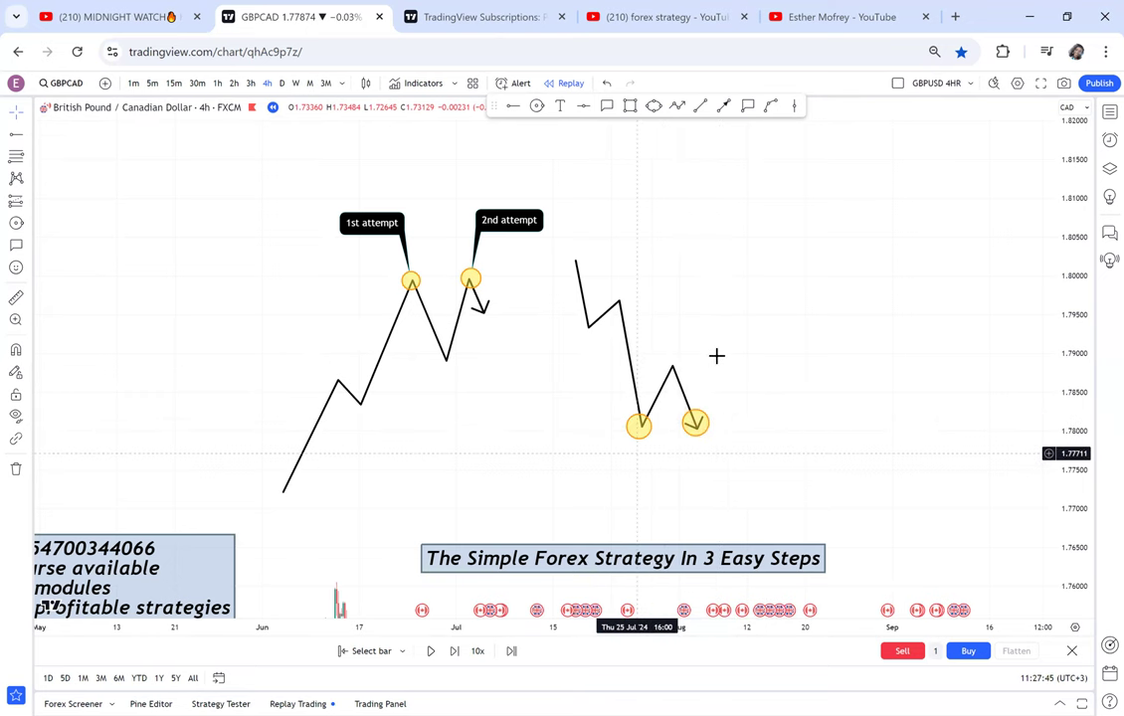
# Step: Draw two small rectangles climbing beside the second low of the double bottom, between about 1.781 and 1.787
pyautogui.moveTo(615, 430); pyautogui.dragTo(570, 413)
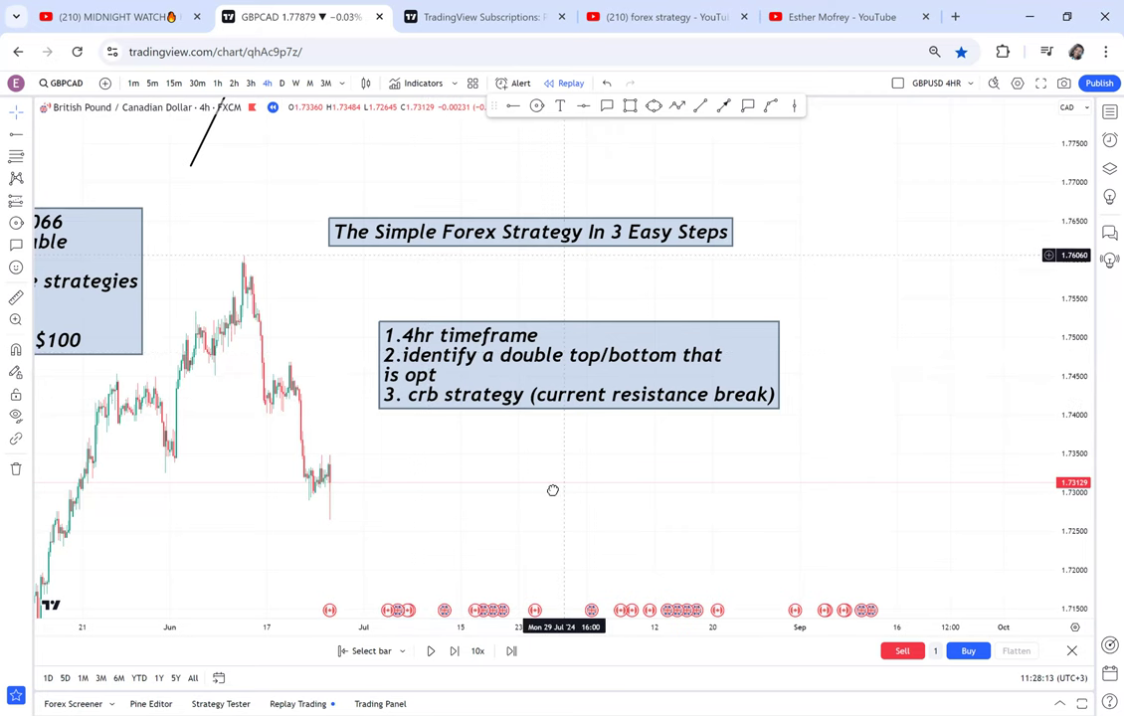
pyautogui.moveTo(552, 490); pyautogui.dragTo(561, 566)
pyautogui.moveTo(580, 378); pyautogui.dragTo(572, 595)
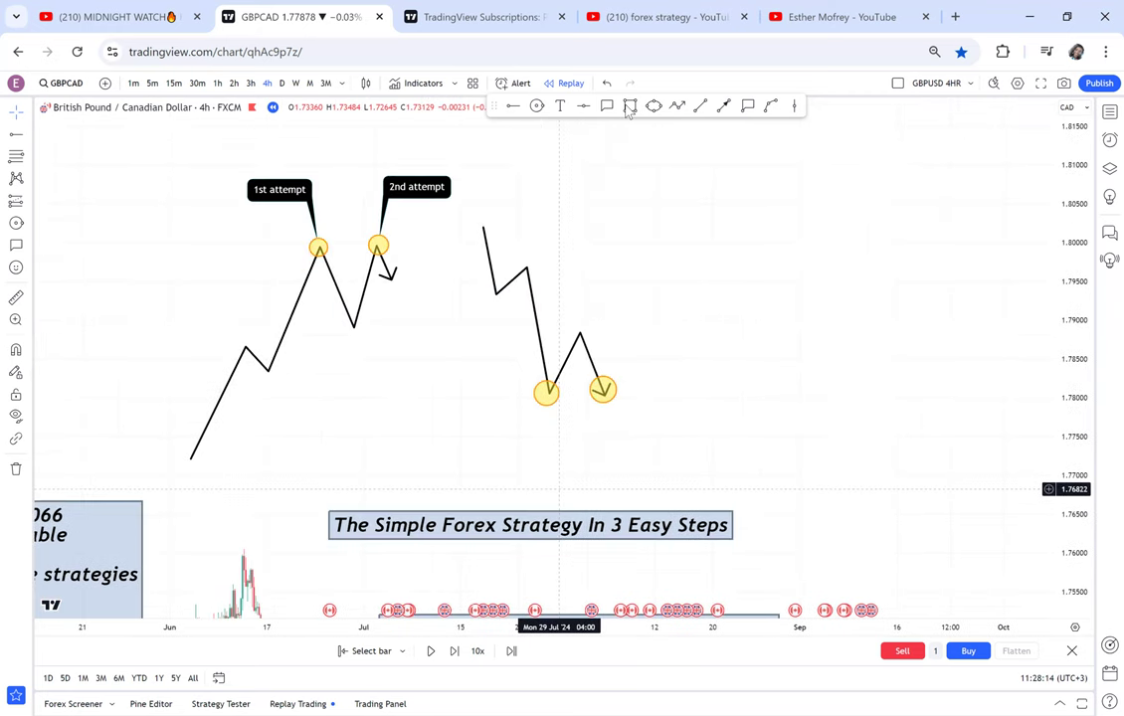
pyautogui.click(590, 377)
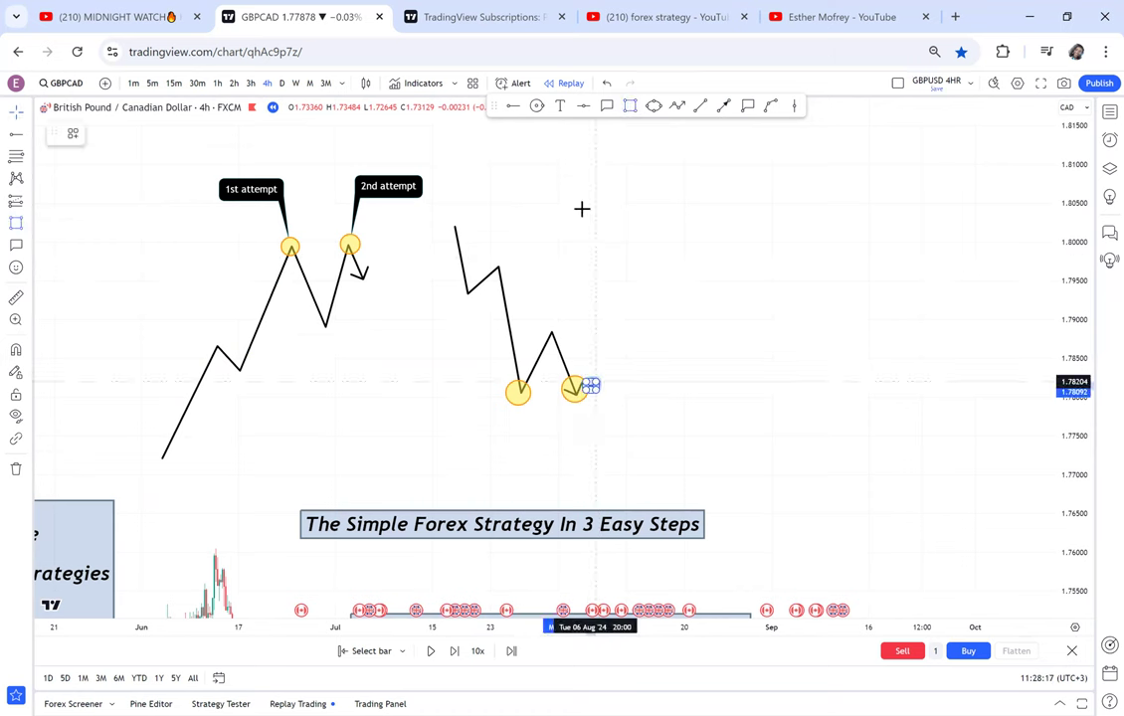
pyautogui.click(601, 372)
pyautogui.click(610, 347)
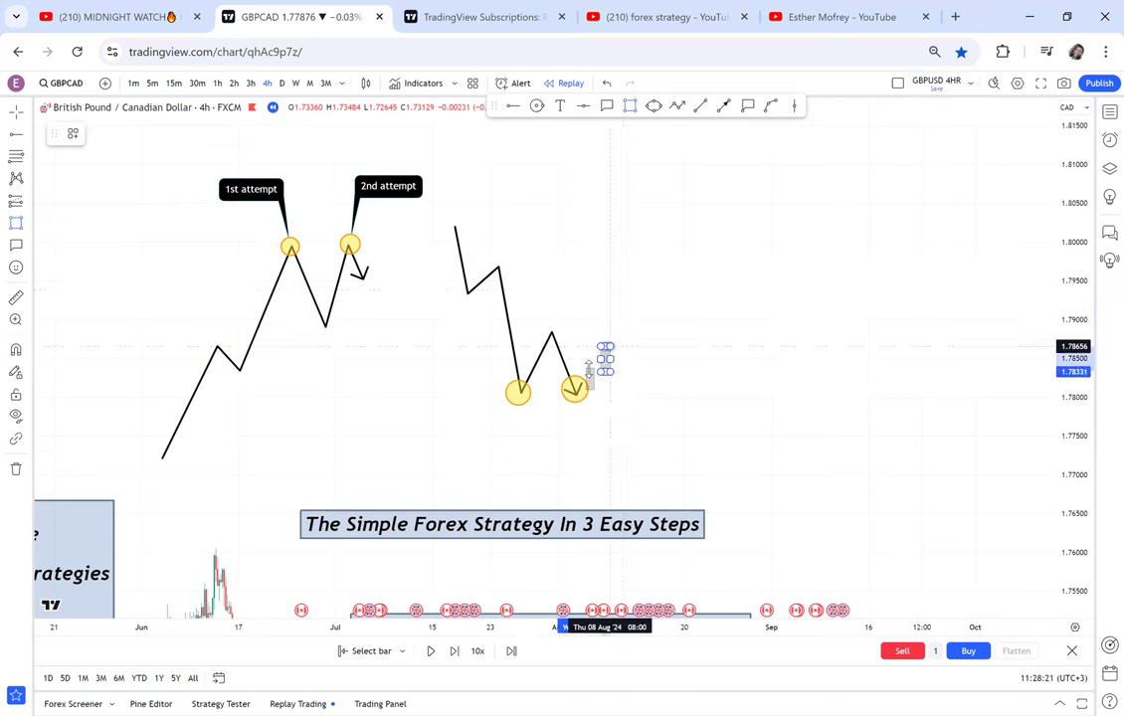
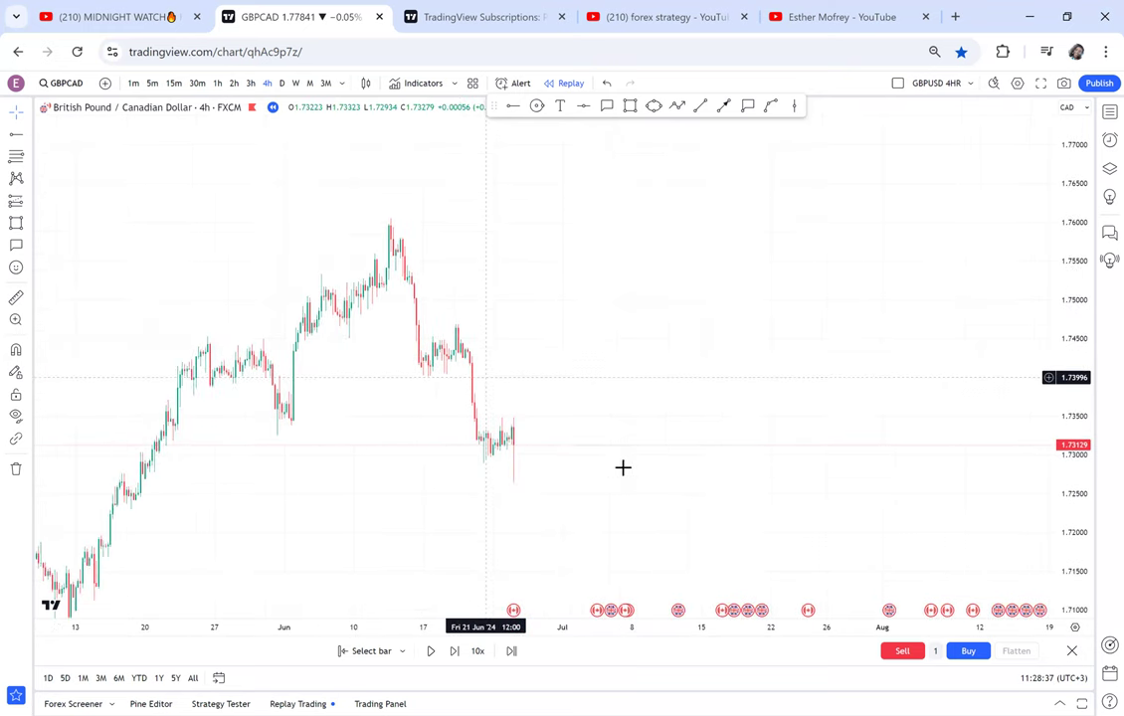
# Step: Draw a rectangle over the latest price consolidation, from about 1.7351 down to 1.7289 and from 18 June to 5 July 2024
pyautogui.hscroll(-3, 867, 461)
pyautogui.moveTo(1079, 487); pyautogui.dragTo(1070, 408)
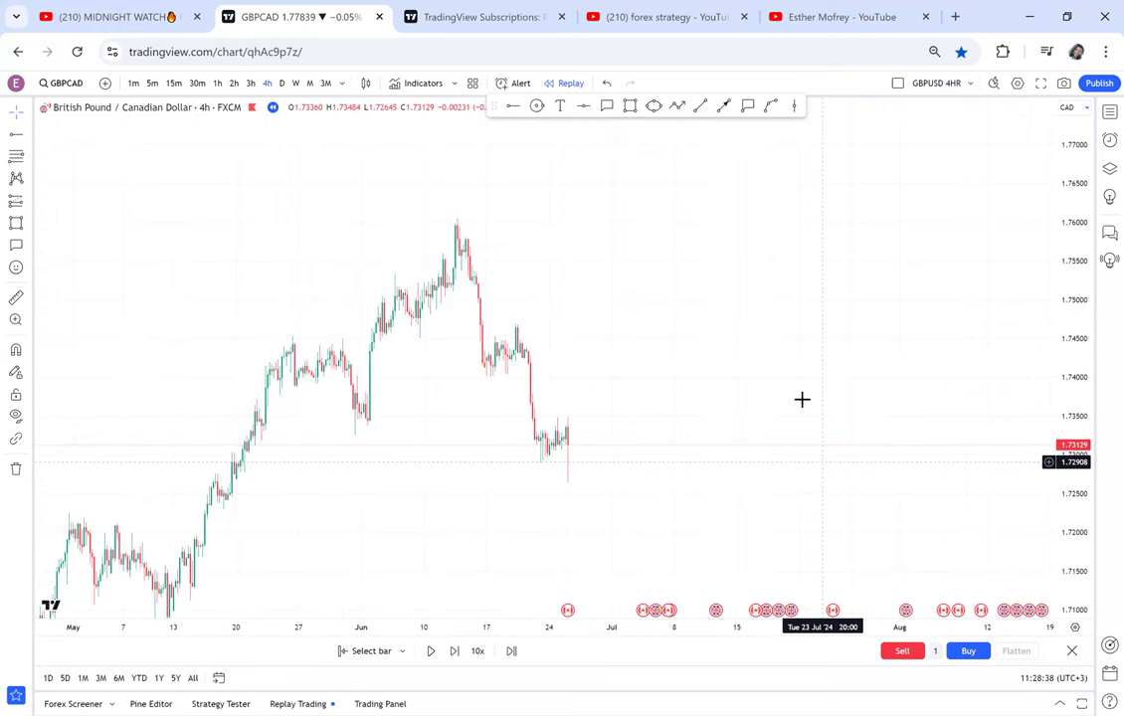
pyautogui.moveTo(534, 413); pyautogui.dragTo(789, 356)
pyautogui.scroll(2, 683, 388)
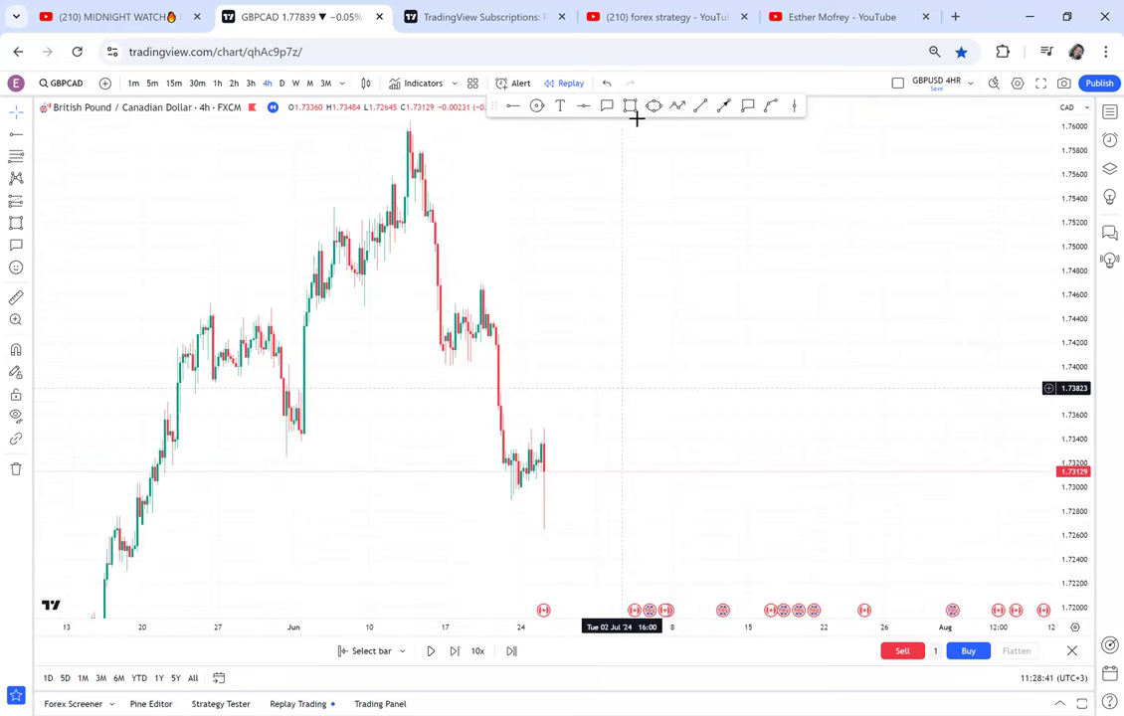
pyautogui.click(630, 105)
pyautogui.hscroll(-3, 676, 407)
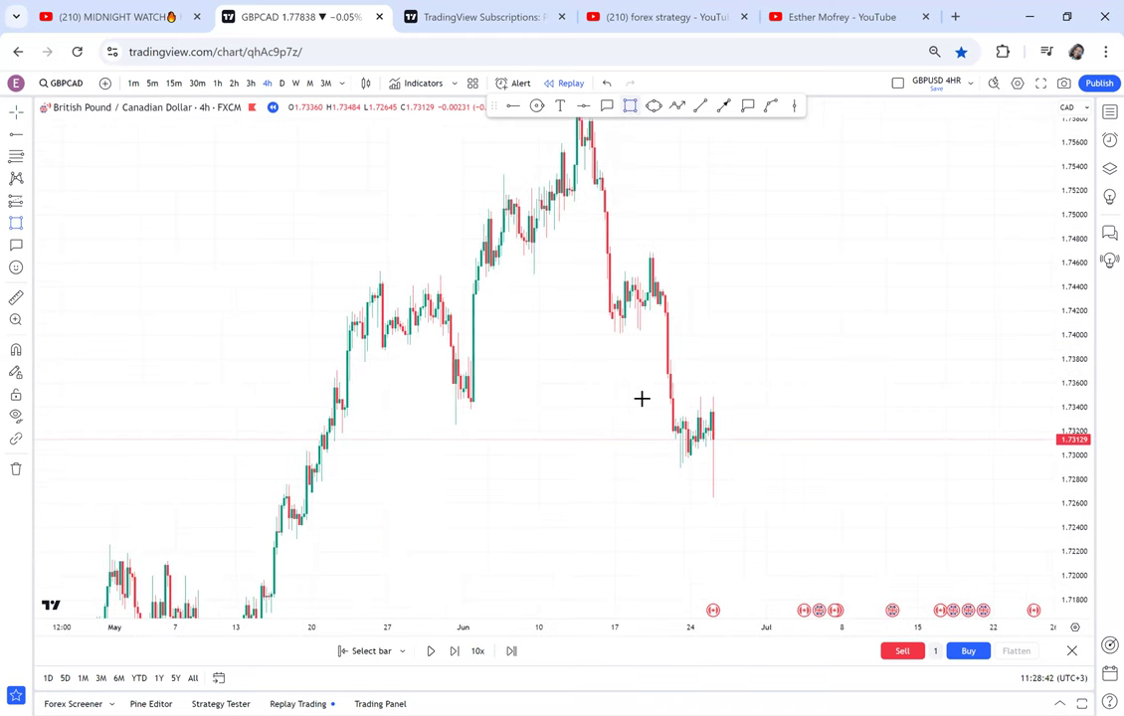
pyautogui.moveTo(638, 395); pyautogui.dragTo(826, 467)
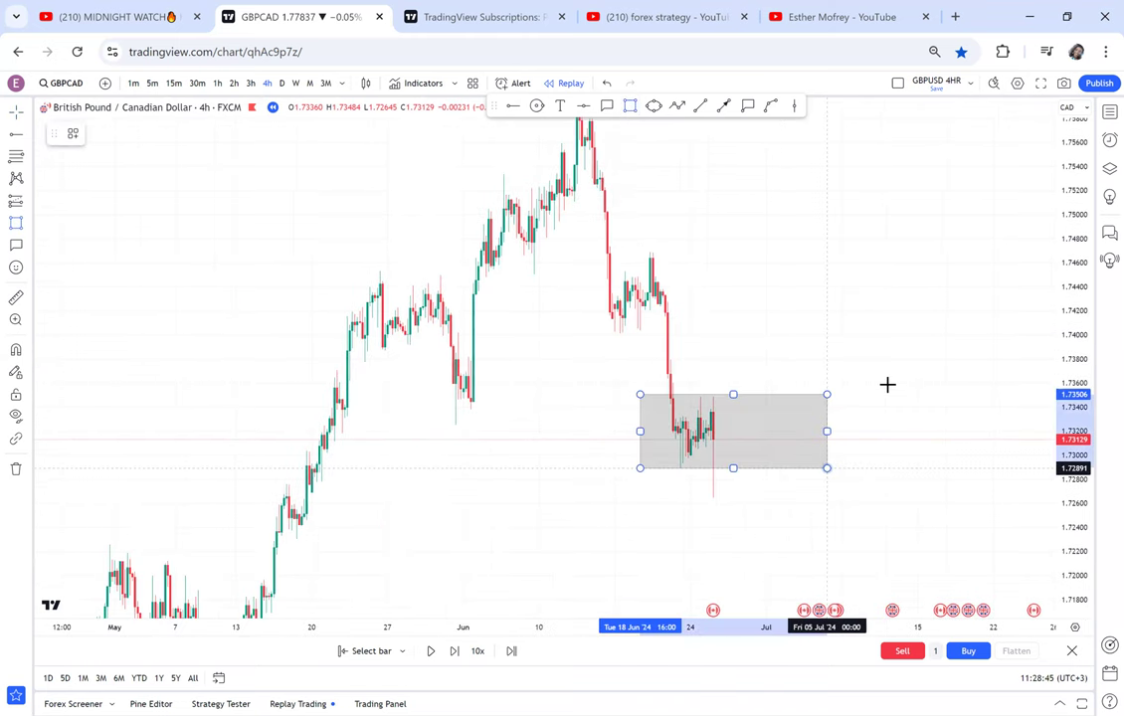
# Step: Delete the arrow and reshape the rectangle into a narrow zone from about 1.7289 to 1.7269, starting at 17 May 2024
pyautogui.scroll(2, 656, 403)
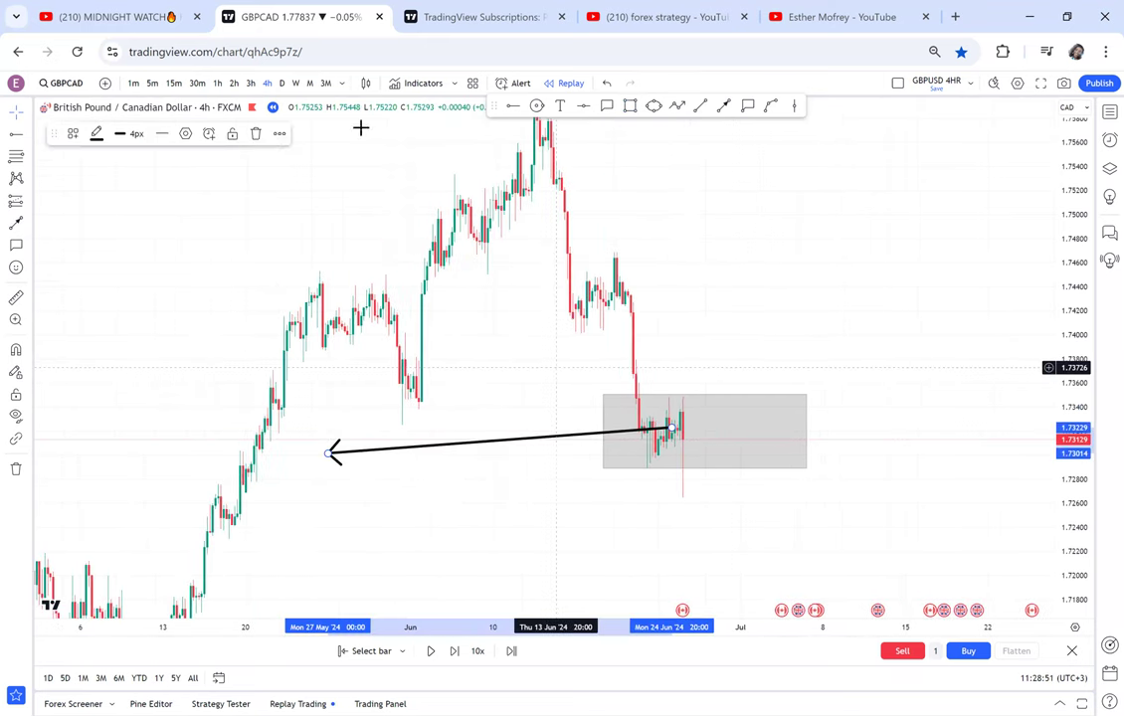
pyautogui.press('Delete')
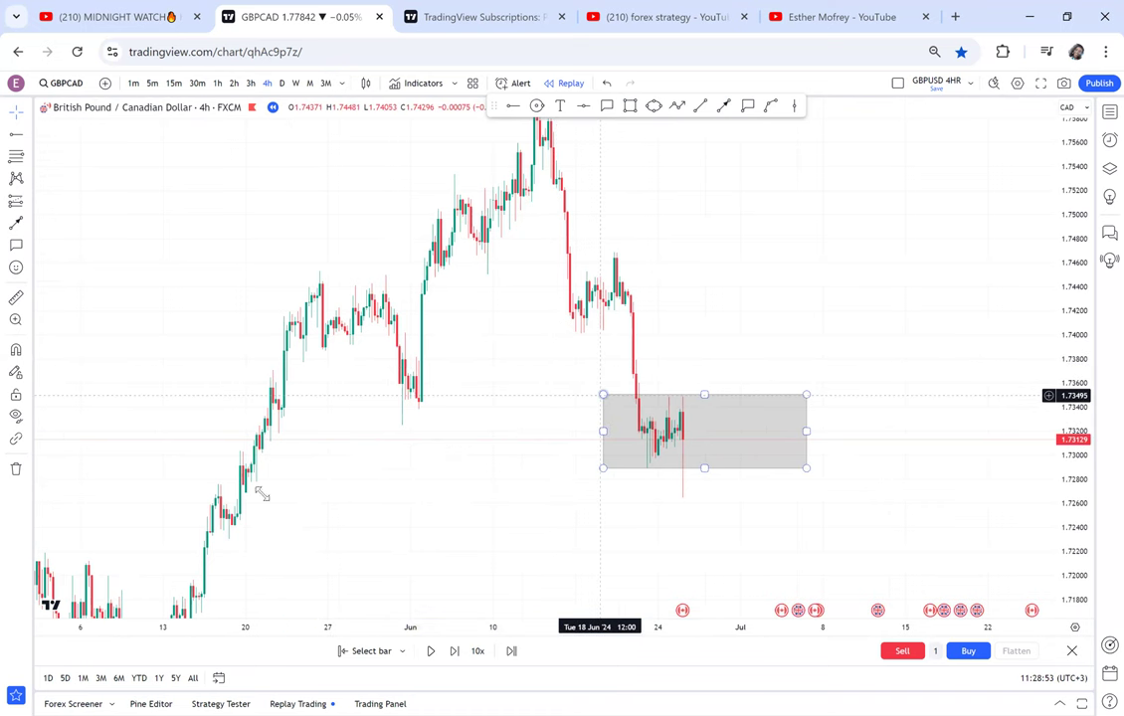
pyautogui.moveTo(239, 487); pyautogui.dragTo(235, 492)
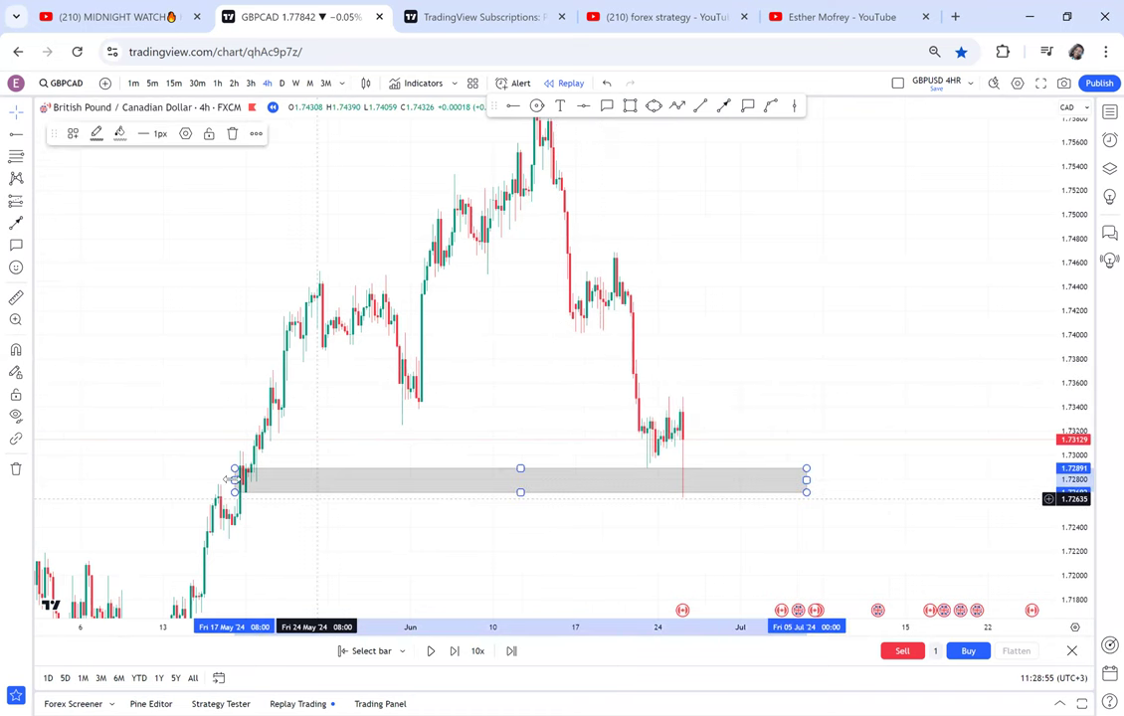
# Step: Circle the grey zone's two price touches in yellow, one at the 20 May 2024 candles and one at the latest candle's low
pyautogui.moveTo(473, 446); pyautogui.dragTo(635, 394)
pyautogui.scroll(1, 634, 363)
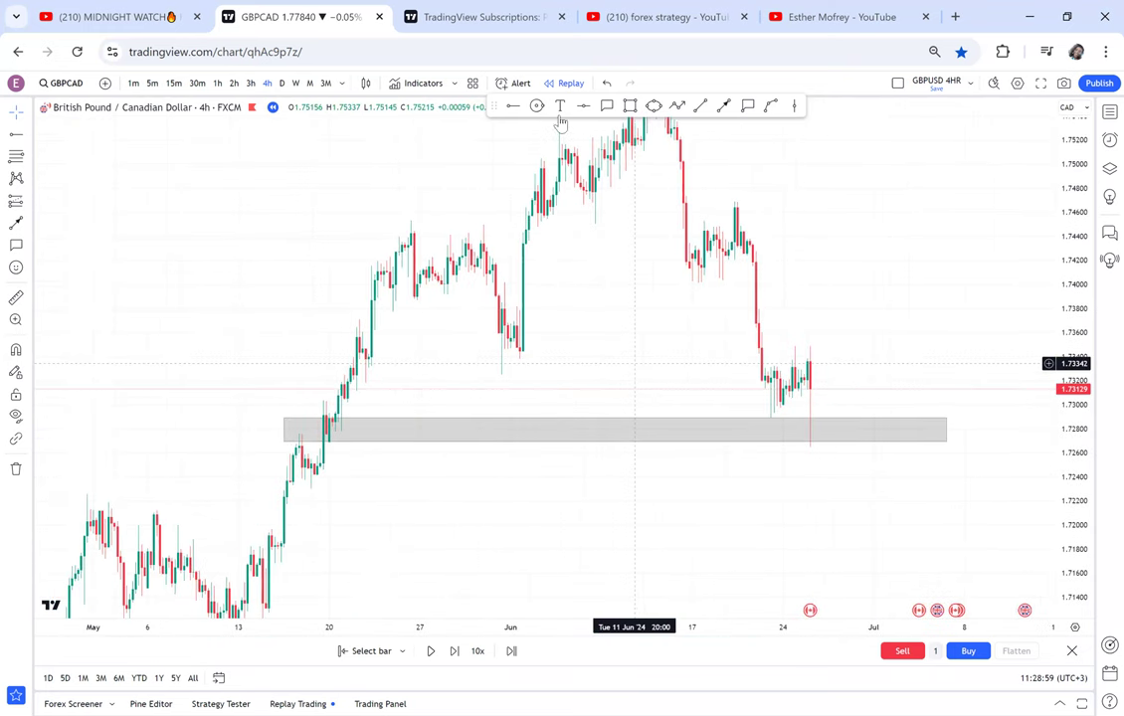
pyautogui.click(537, 106)
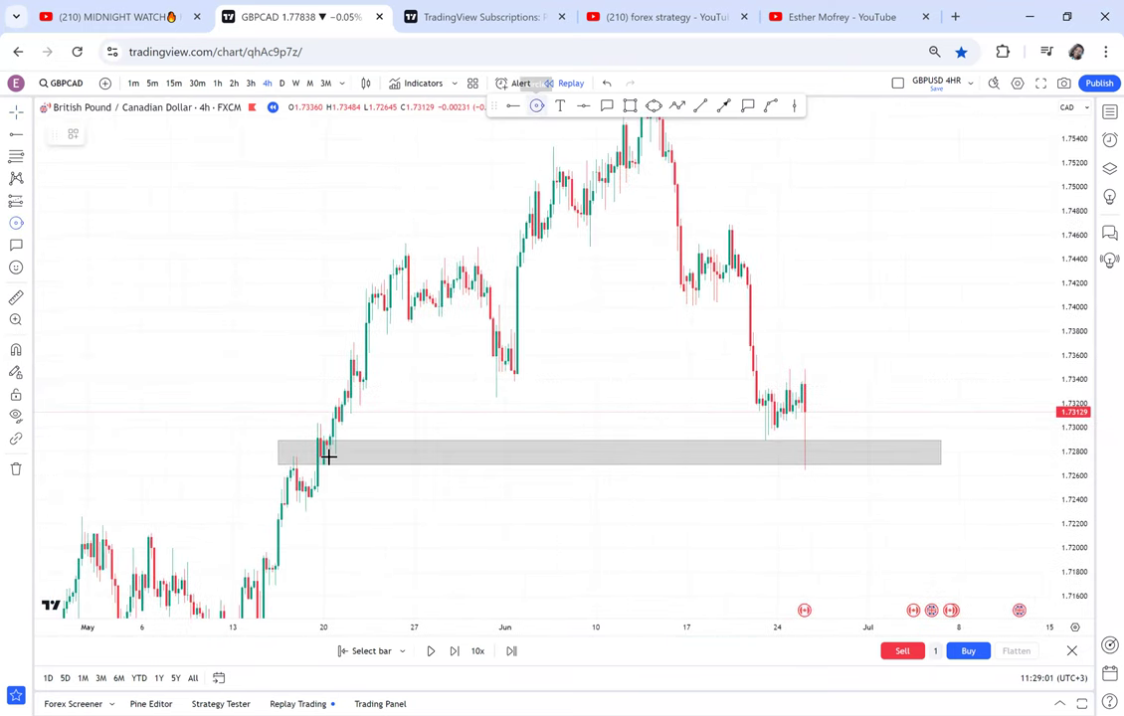
pyautogui.moveTo(326, 452); pyautogui.dragTo(326, 469)
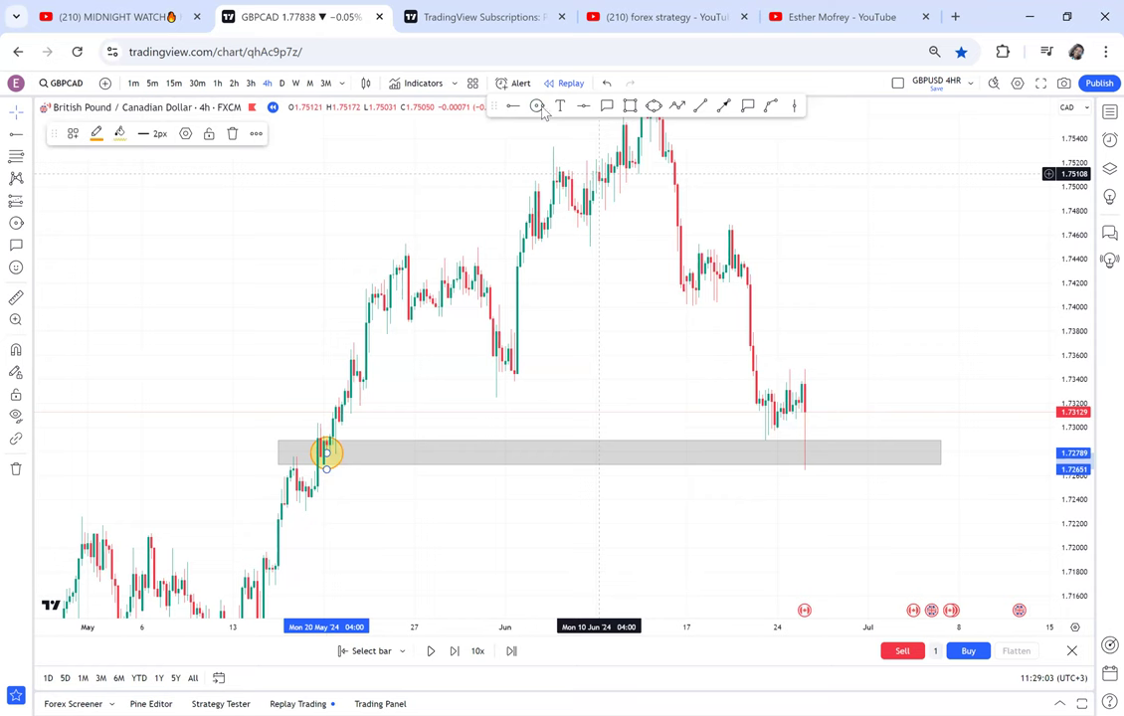
pyautogui.click(537, 107)
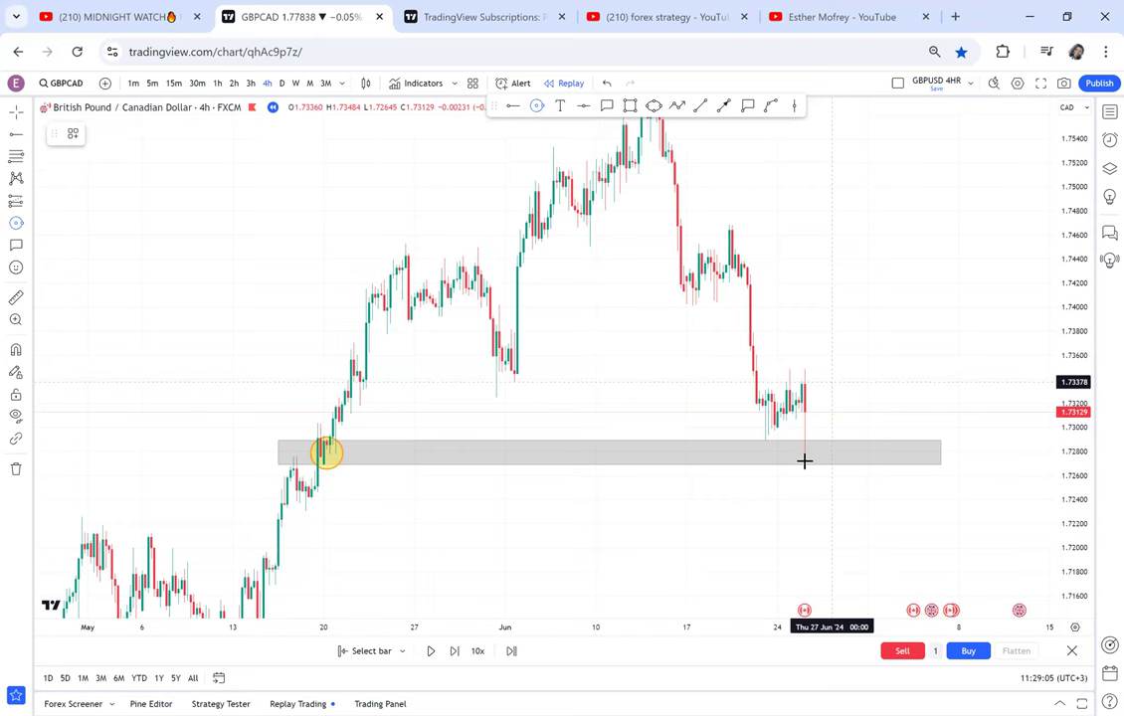
pyautogui.moveTo(804, 441); pyautogui.dragTo(804, 461)
# Step: Measure from the zone's base to the swing high, then draw a green horizontal line halfway at 1.74367 and a red one at 1.76061
pyautogui.moveTo(880, 395); pyautogui.dragTo(763, 375)
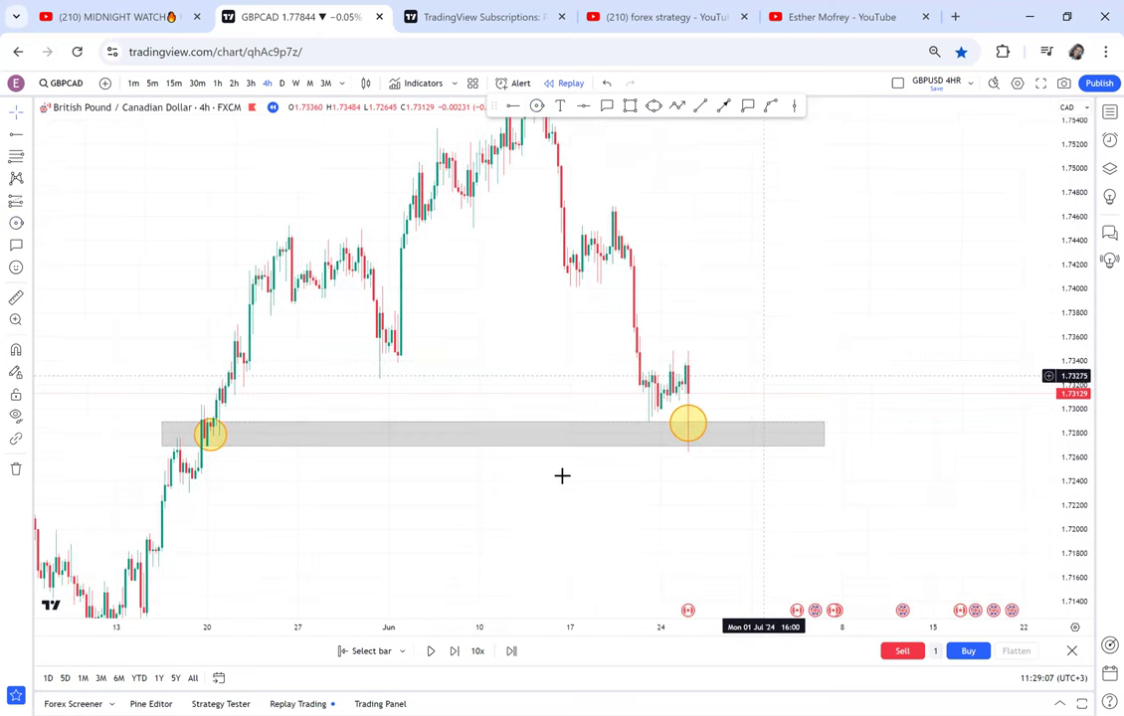
pyautogui.moveTo(938, 212); pyautogui.dragTo(961, 288)
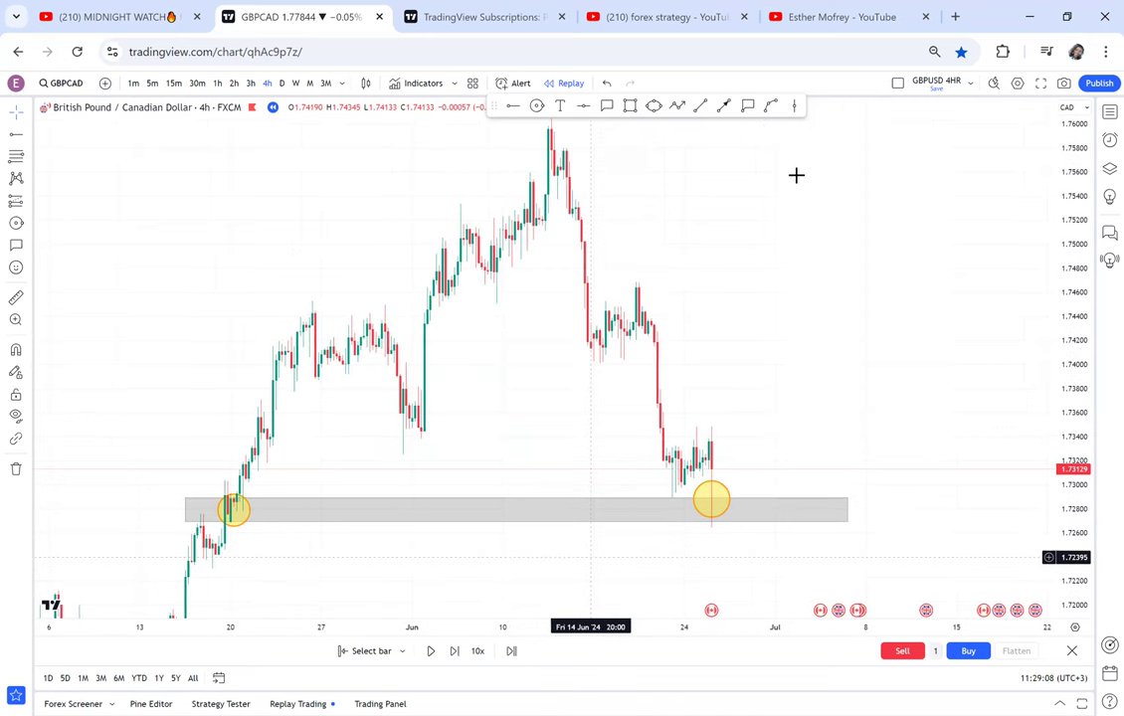
pyautogui.moveTo(757, 182); pyautogui.dragTo(745, 216)
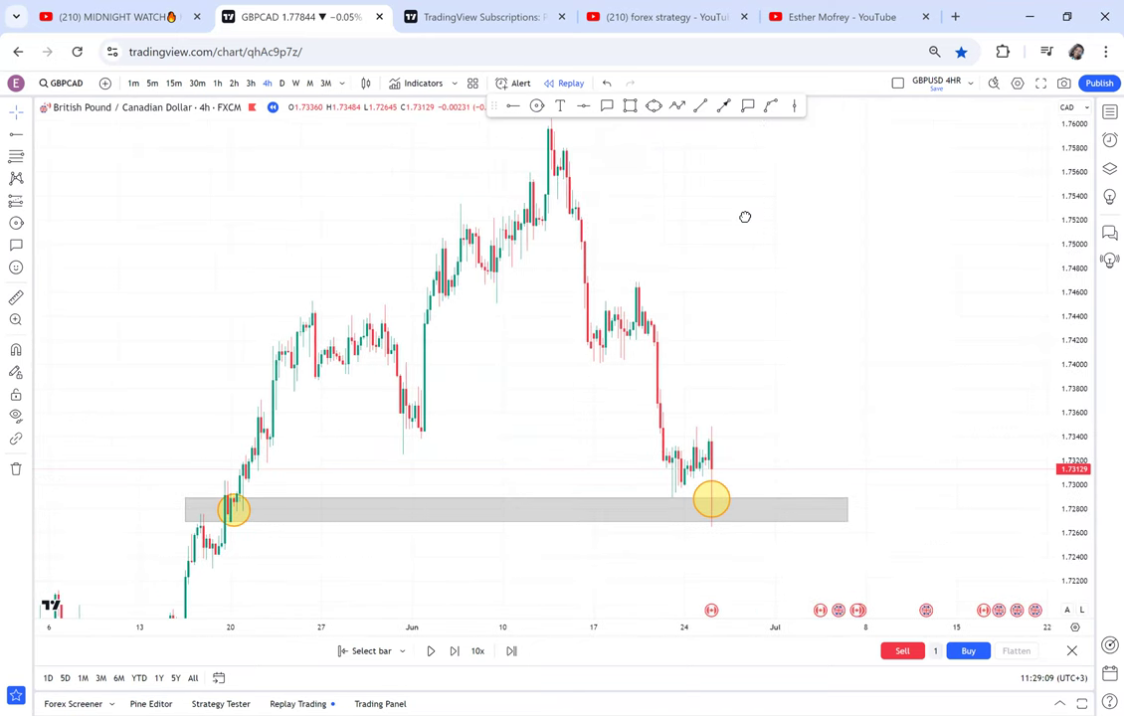
pyautogui.click(582, 107)
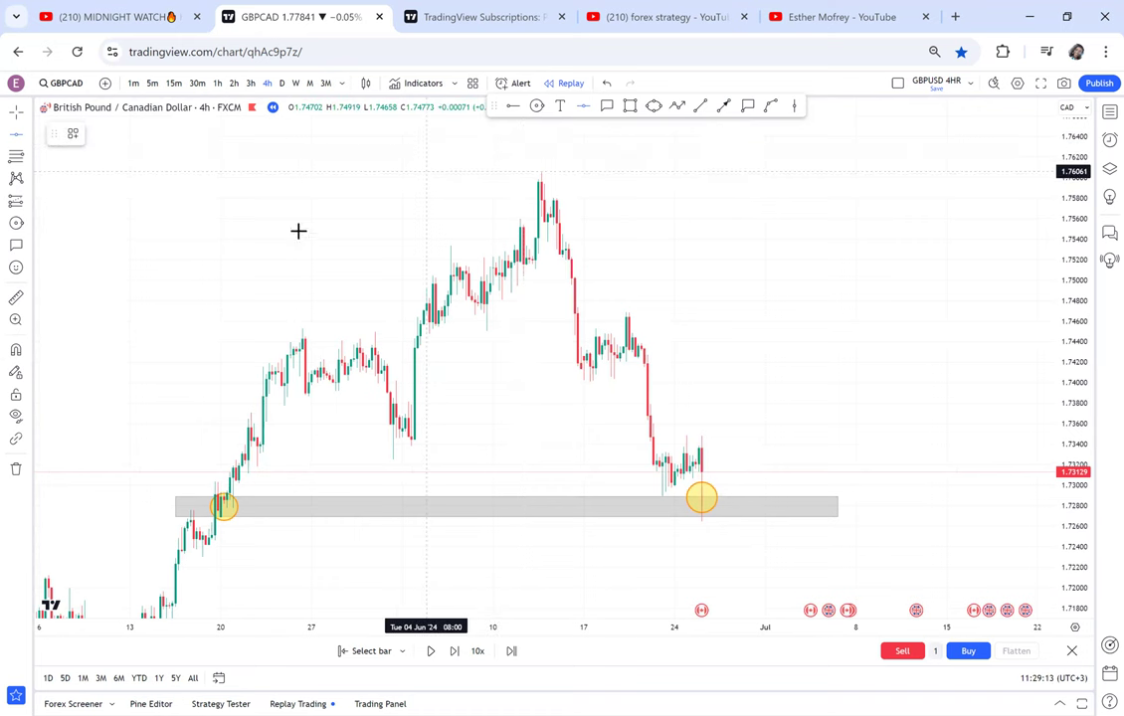
pyautogui.click(16, 299)
pyautogui.hotkey('alt', 'h')
pyautogui.click(205, 517)
pyautogui.click(757, 171)
pyautogui.click(583, 106)
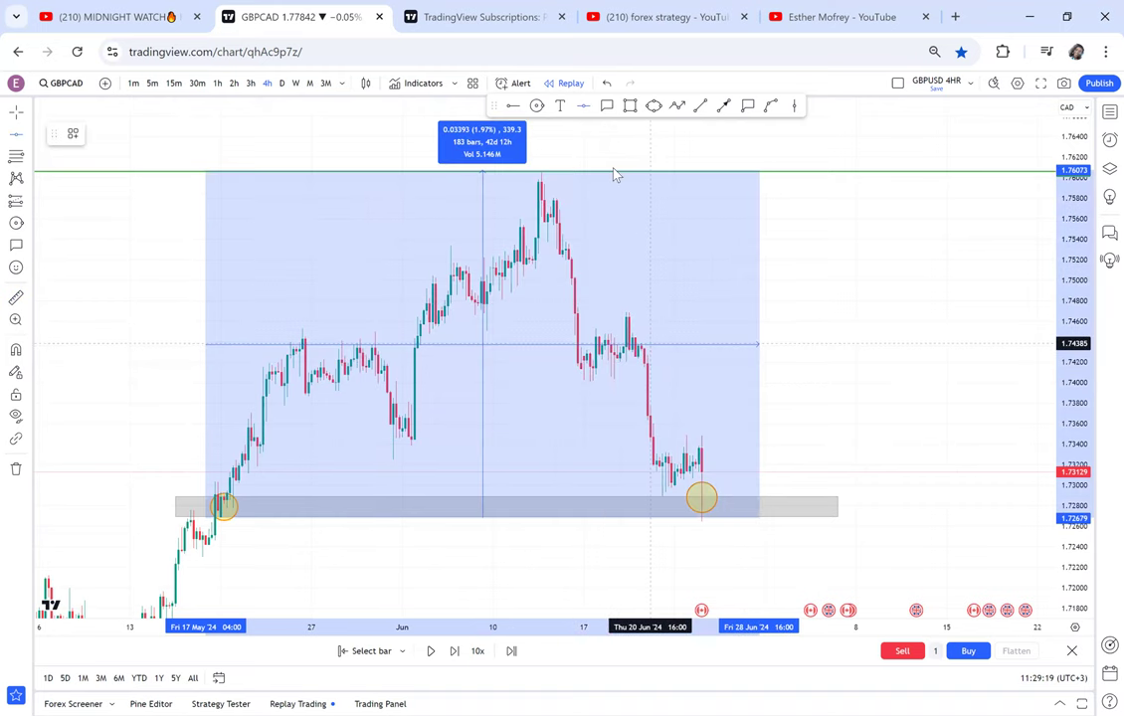
pyautogui.click(544, 171)
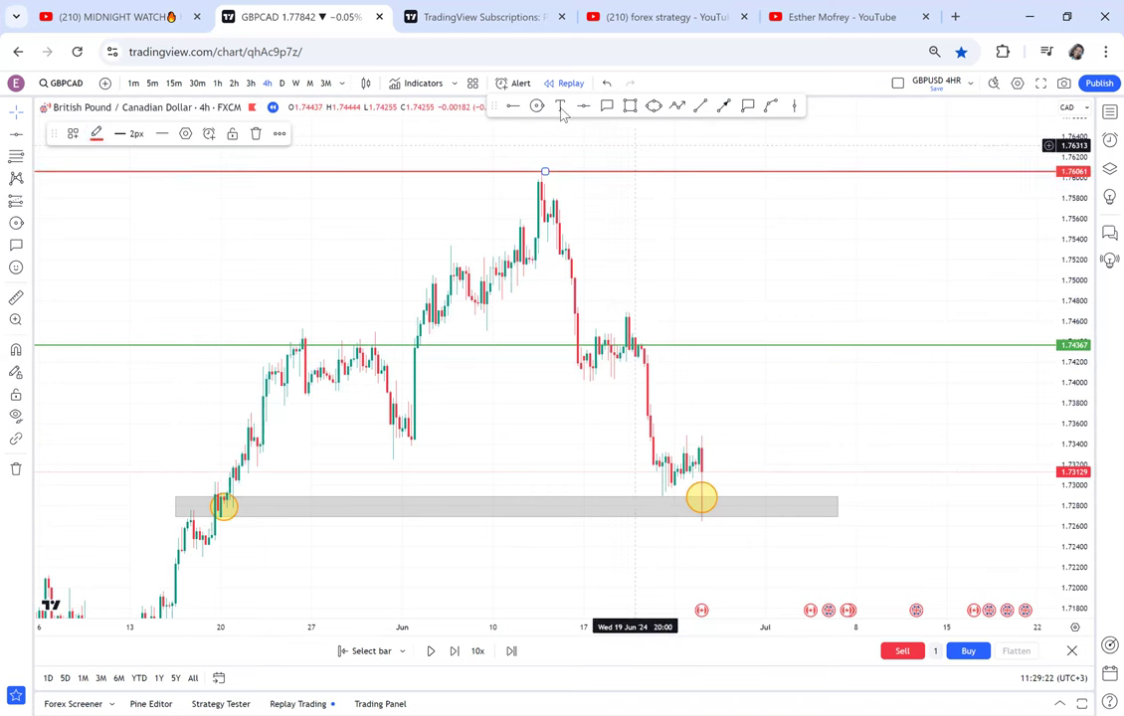
# Step: Add a text label on the grey zone using the saved POSSIBLE DOUBLE BOTTOM template
pyautogui.hotkey('alt', 't')
pyautogui.click(417, 504)
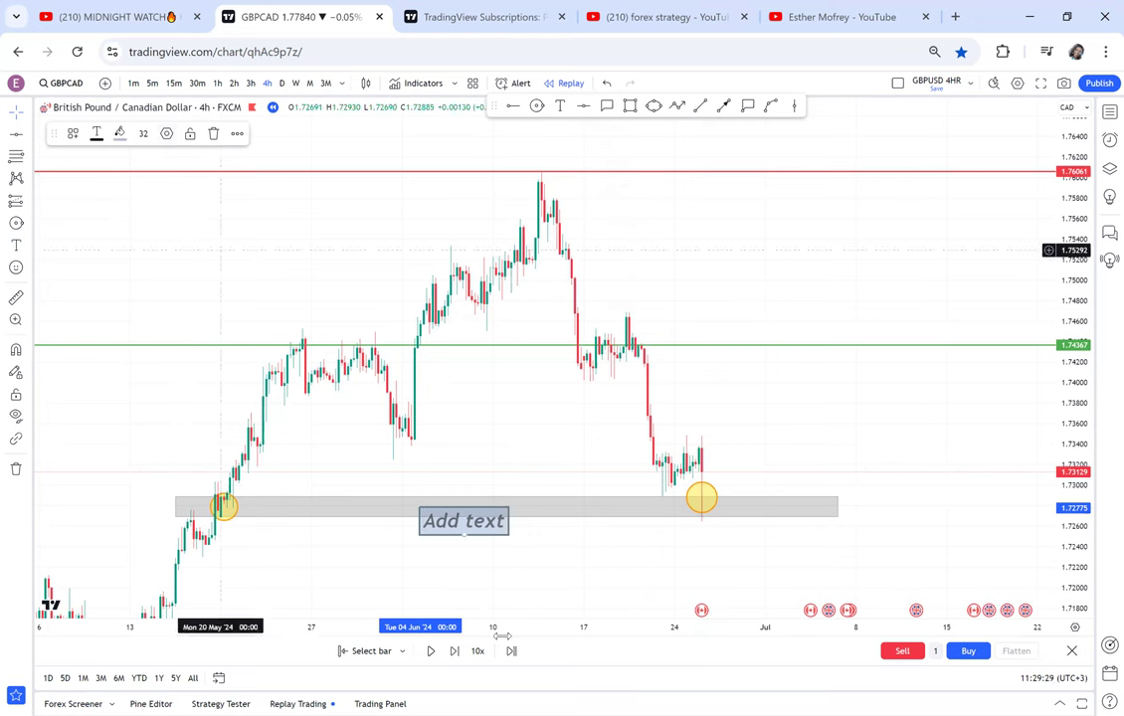
pyautogui.doubleClick(438, 512)
pyautogui.click(511, 555)
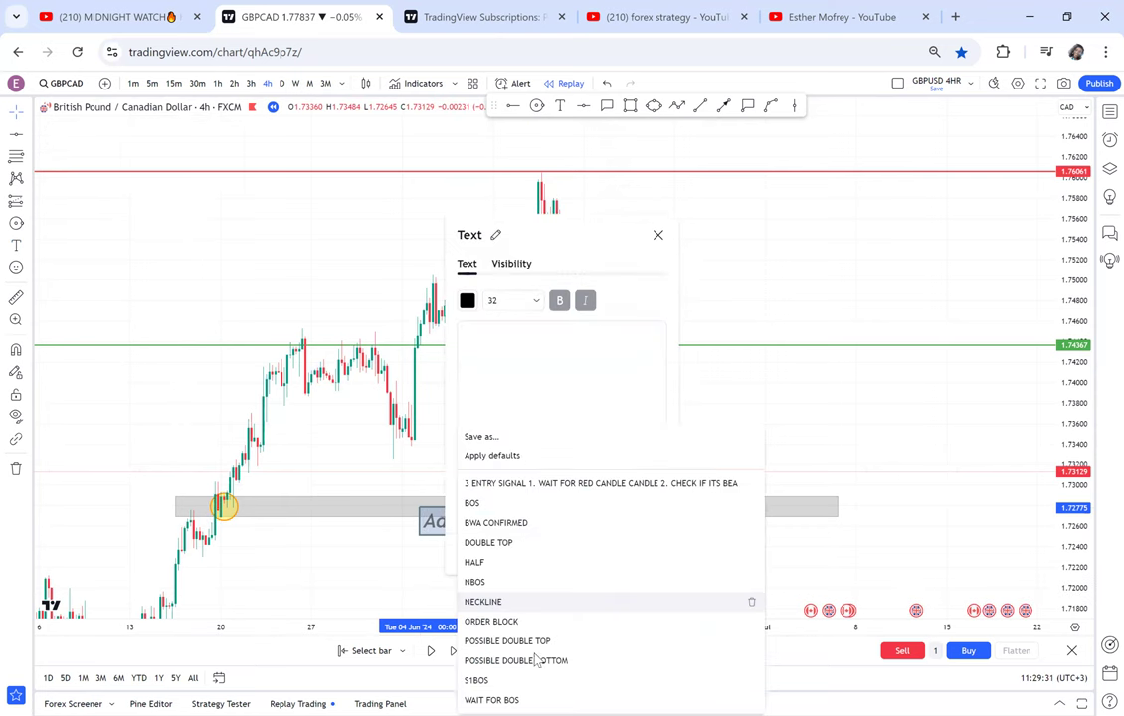
pyautogui.click(393, 482)
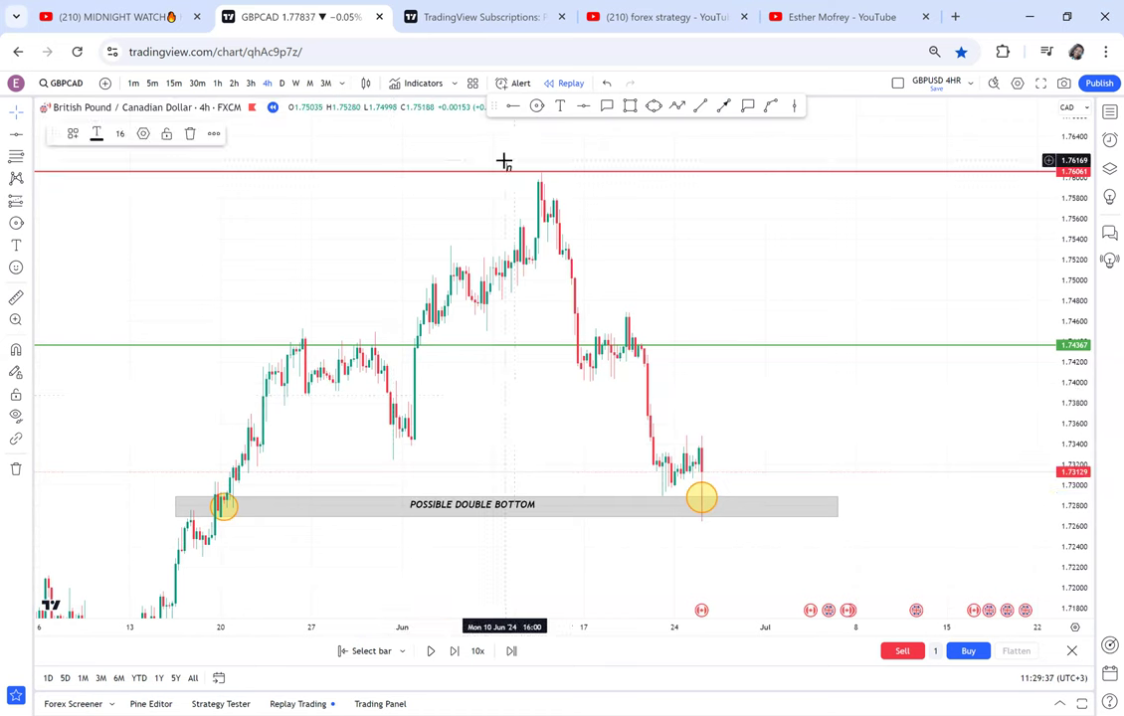
# Step: Label the red horizontal line NECKLINE near the peak and the green midpoint line HALF beside the latest prices
pyautogui.click(503, 160)
pyautogui.write('NECKLINE')
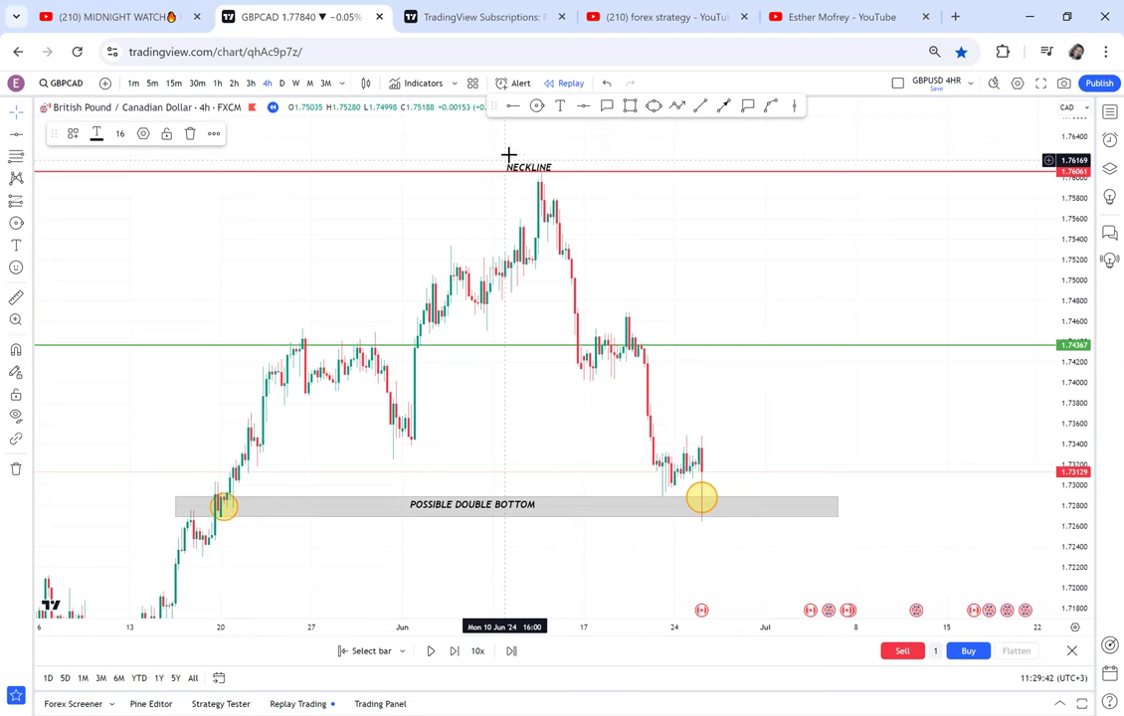
pyautogui.click(560, 106)
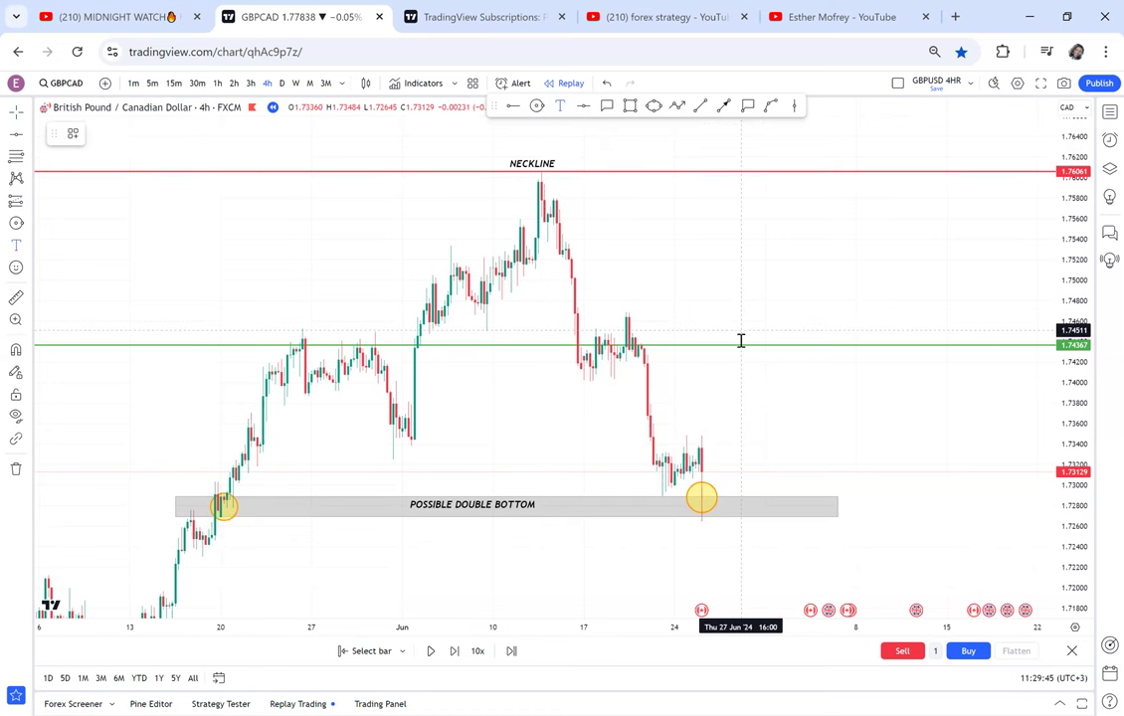
pyautogui.click(740, 340)
pyautogui.write('HALF')
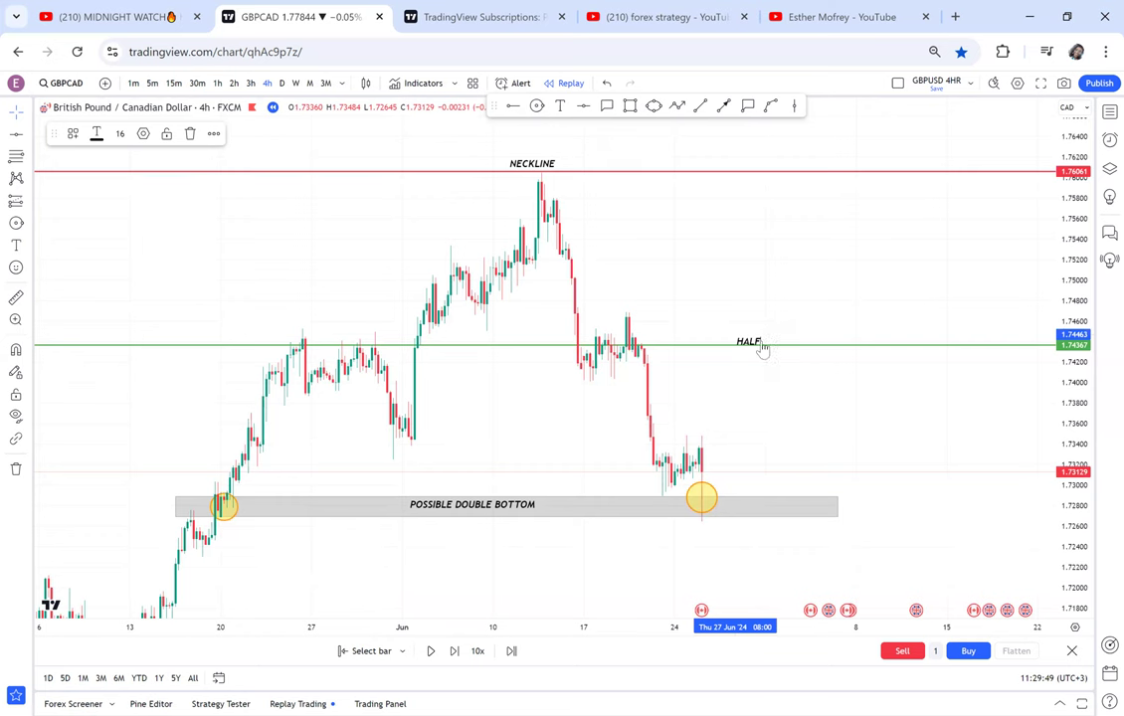
pyautogui.click(763, 330)
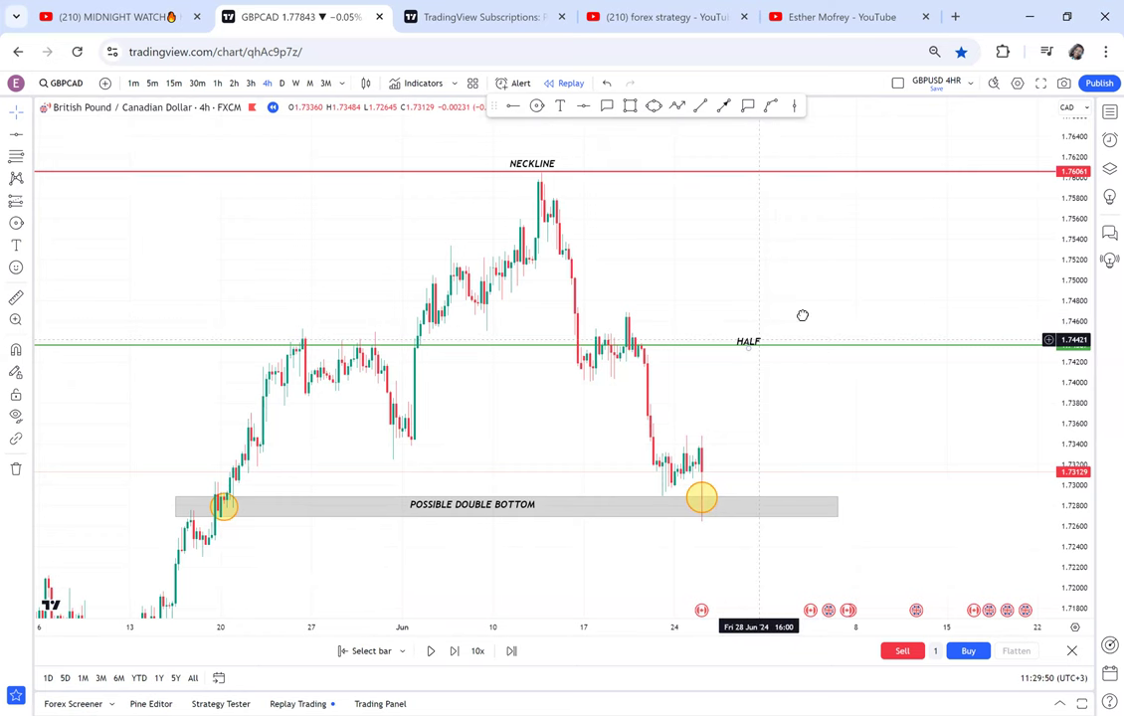
# Step: Switch the chart to the daily timeframe and examine the two circled touches of the double-bottom zone
pyautogui.moveTo(802, 315); pyautogui.dragTo(749, 306)
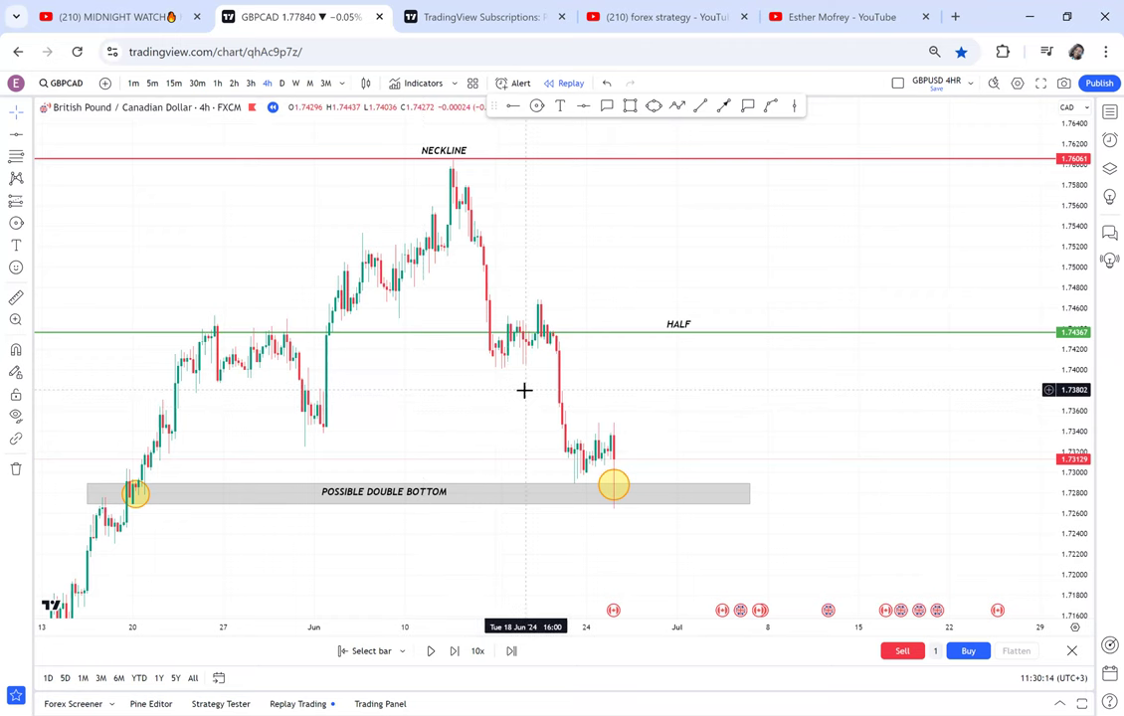
pyautogui.moveTo(481, 401); pyautogui.dragTo(520, 416)
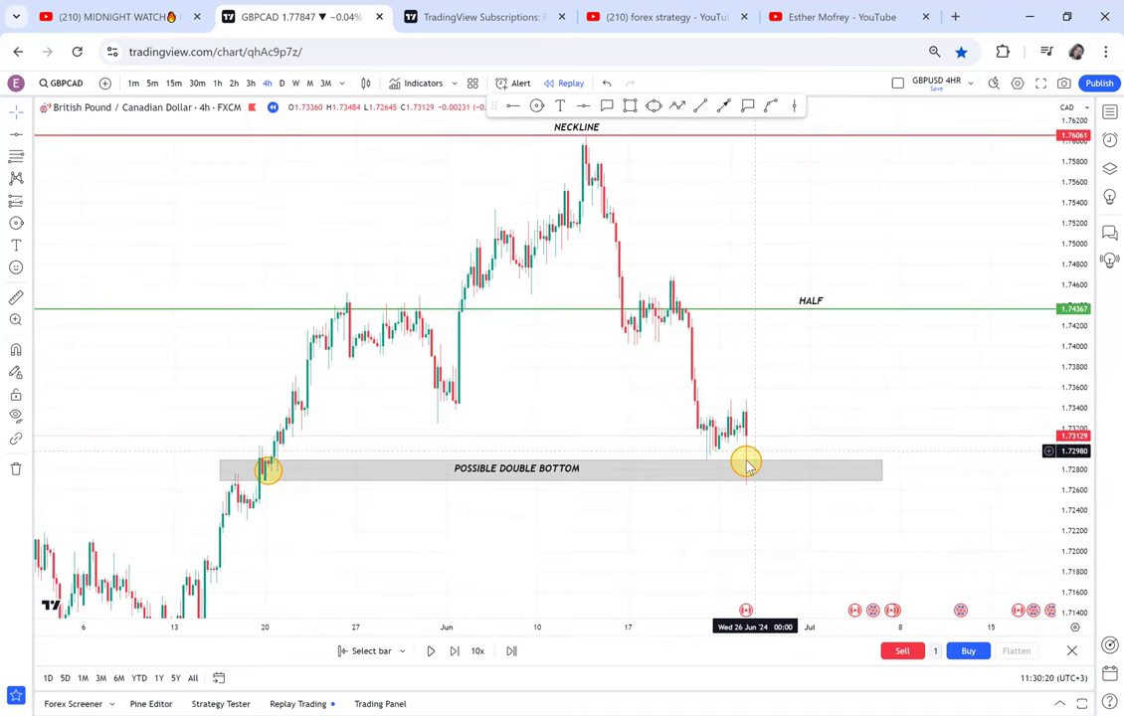
pyautogui.click(281, 84)
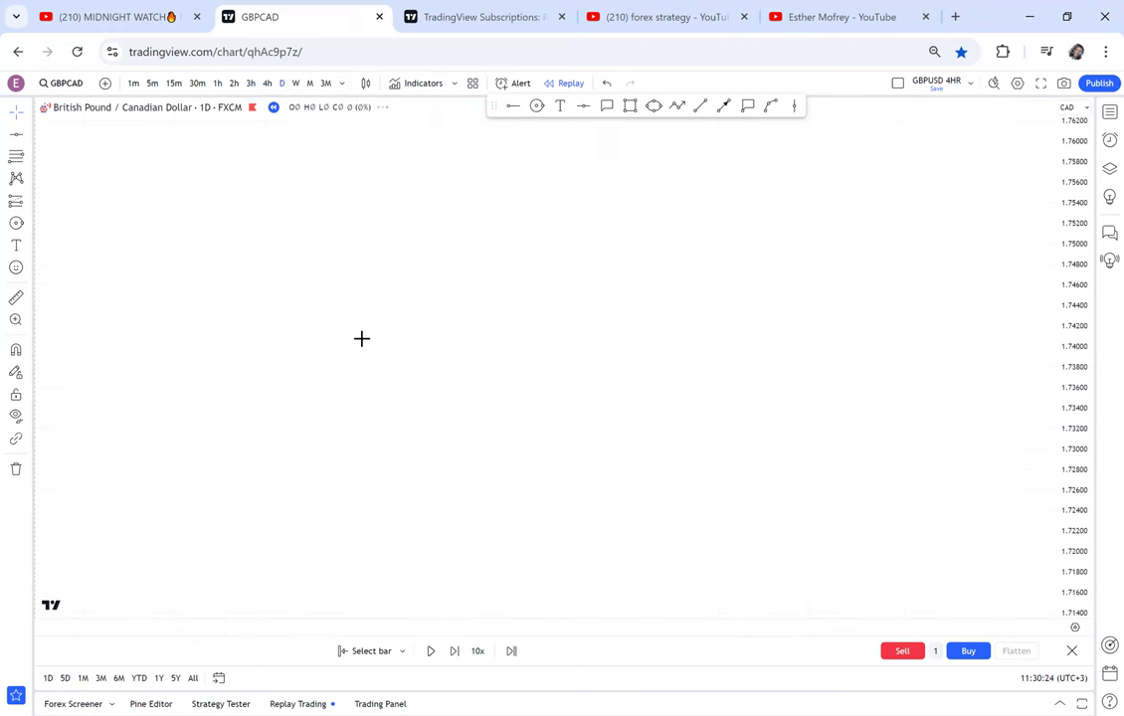
pyautogui.scroll(8, 592, 401)
pyautogui.moveTo(622, 454); pyautogui.dragTo(609, 398)
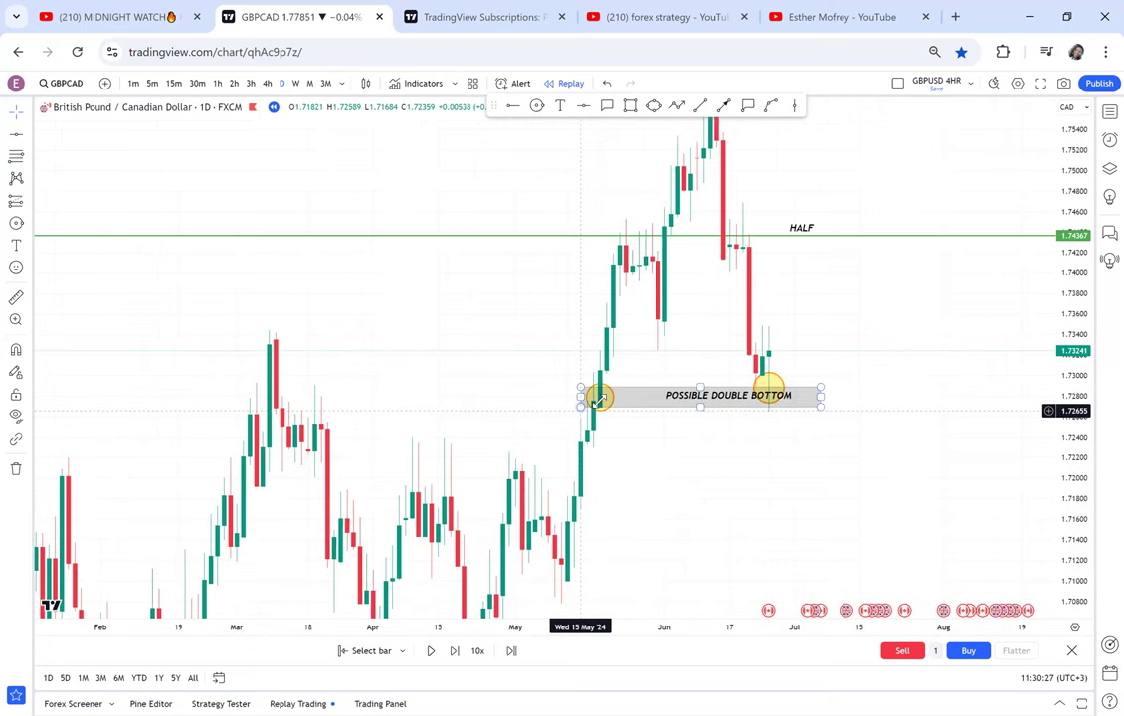
# Step: Draw two side-by-side candle-shaped rectangles over April 2024, a solid red one from about 1.7314 to 1.7362 and a green one up to about 1.7378
pyautogui.click(630, 109)
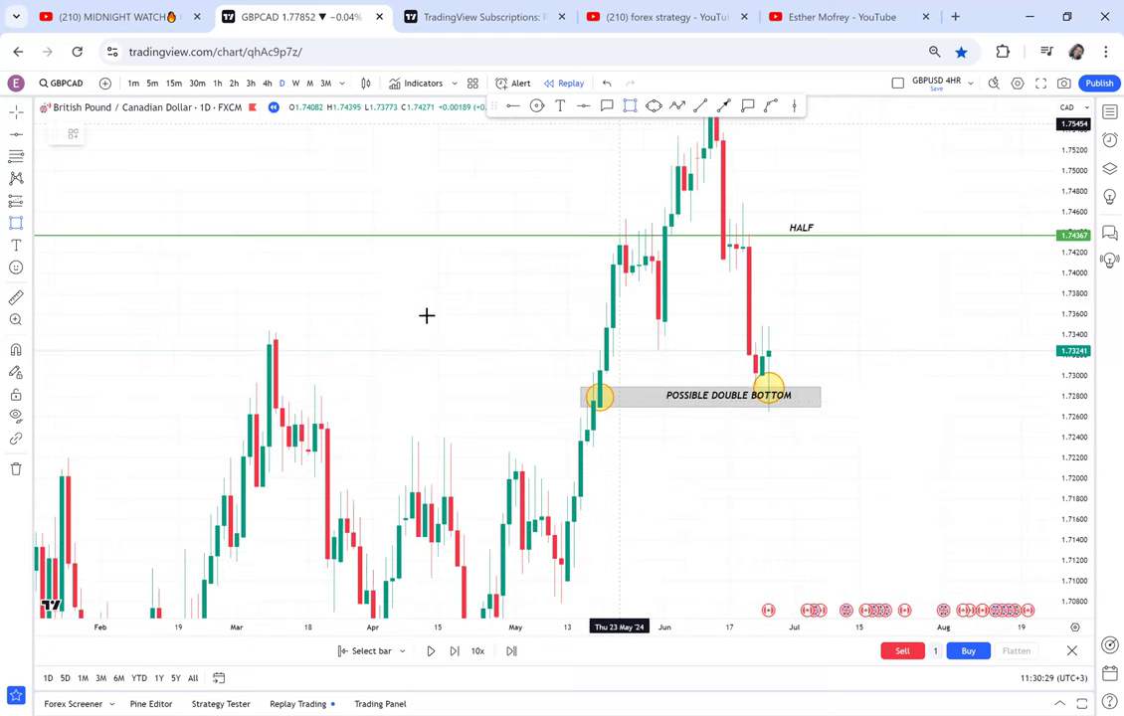
pyautogui.moveTo(427, 359); pyautogui.dragTo(404, 311)
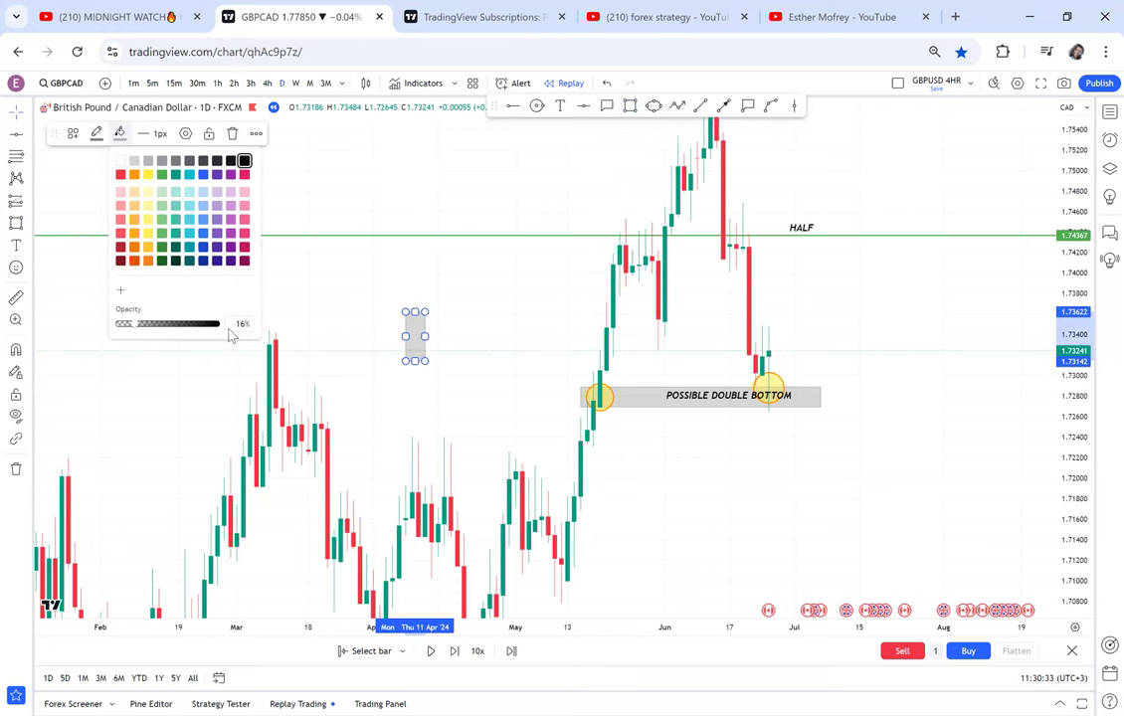
pyautogui.click(216, 325)
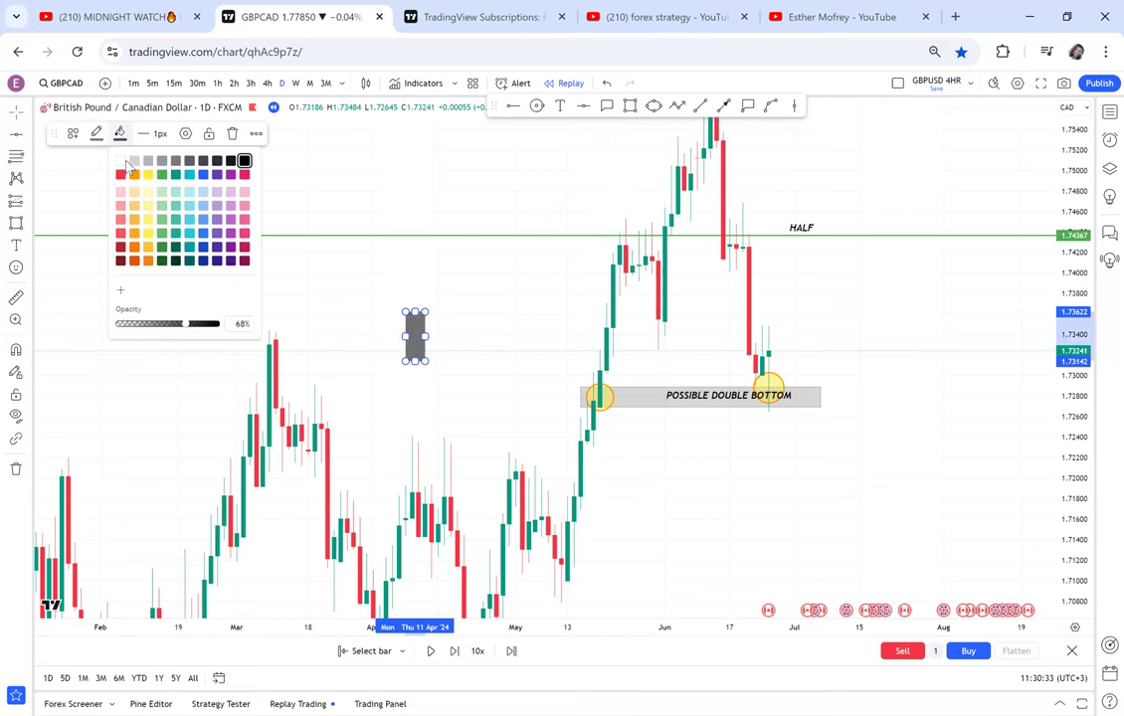
pyautogui.click(652, 106)
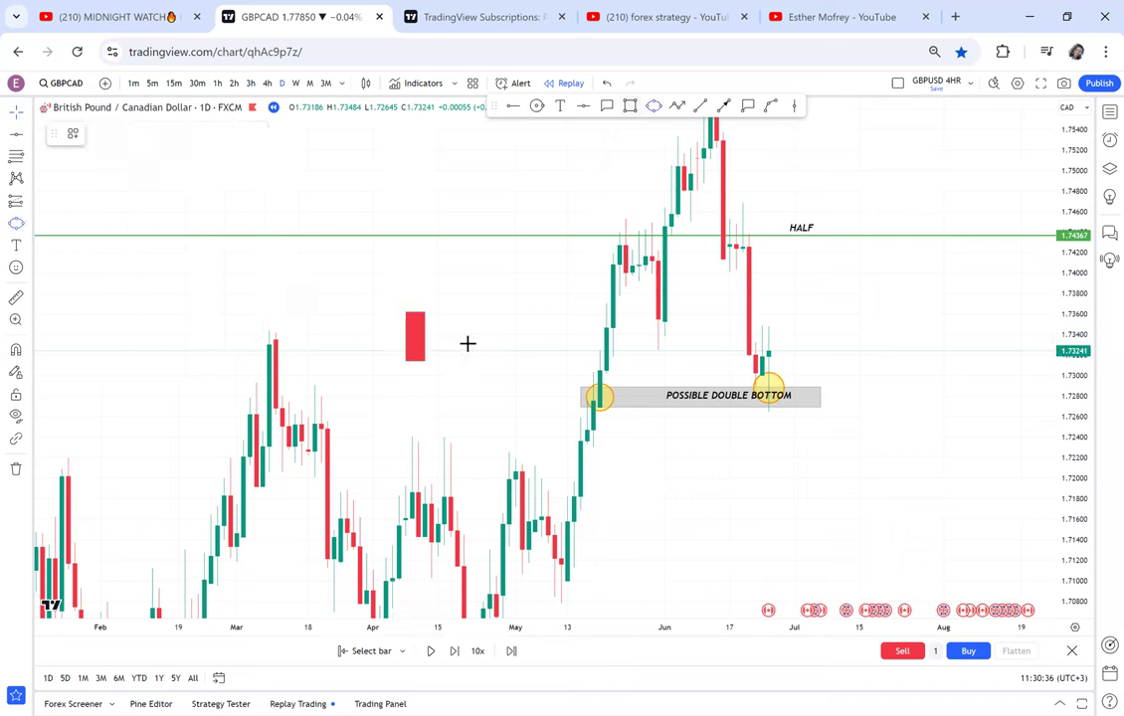
pyautogui.click(451, 295)
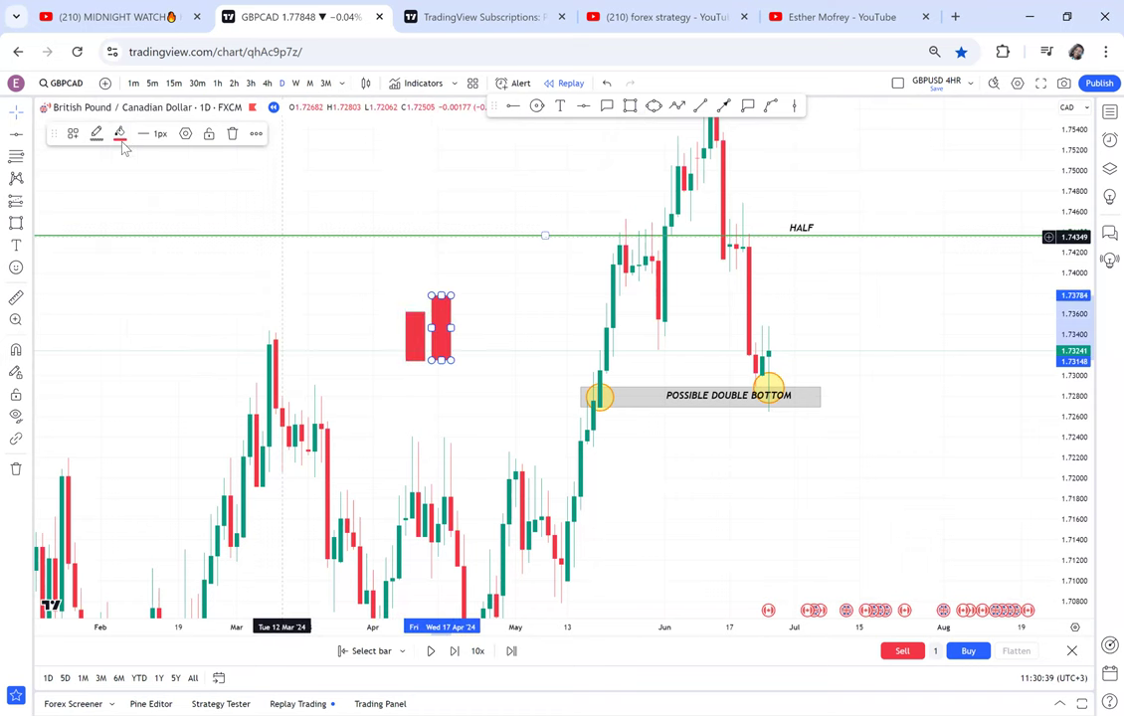
pyautogui.click(120, 133)
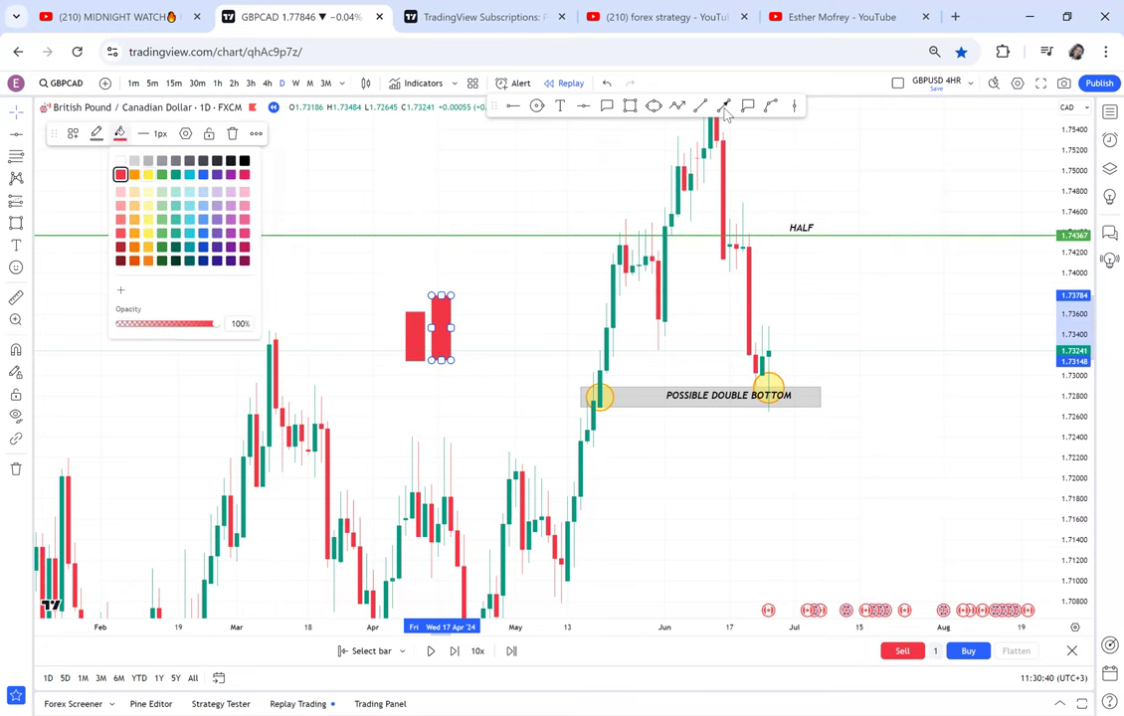
pyautogui.click(162, 175)
# Step: Draw a short red wick below the red sketched candle and a black horizontal ray at 1.72955 starting 27 March 2024
pyautogui.click(701, 106)
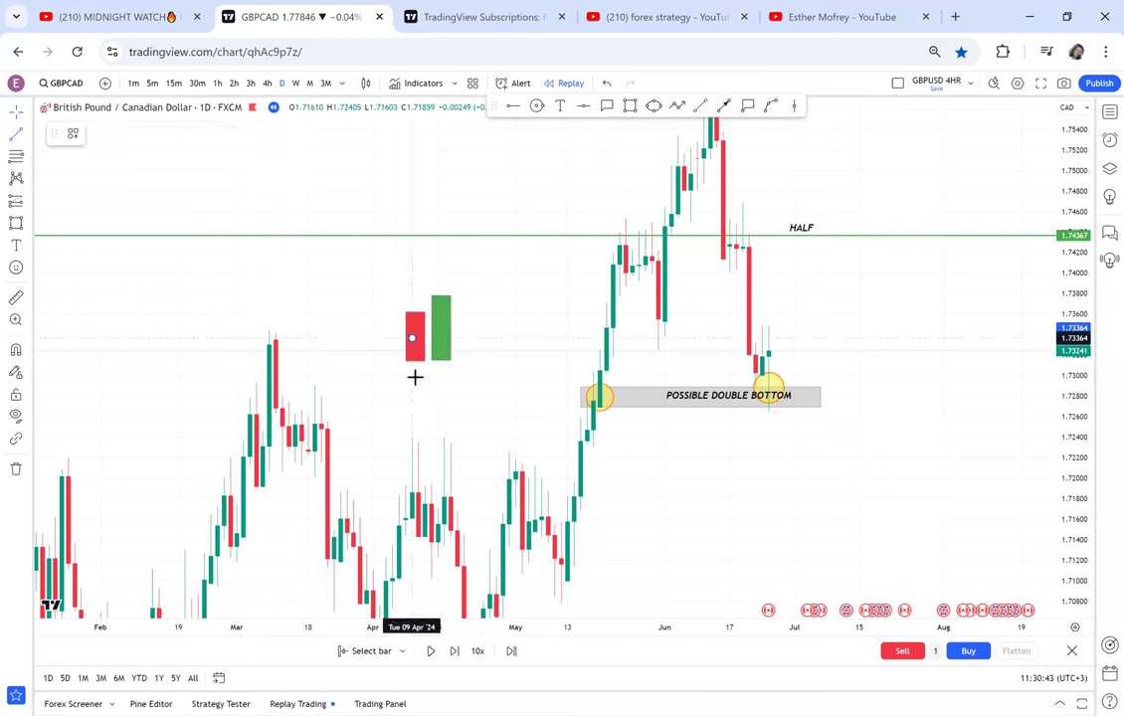
pyautogui.click(415, 378)
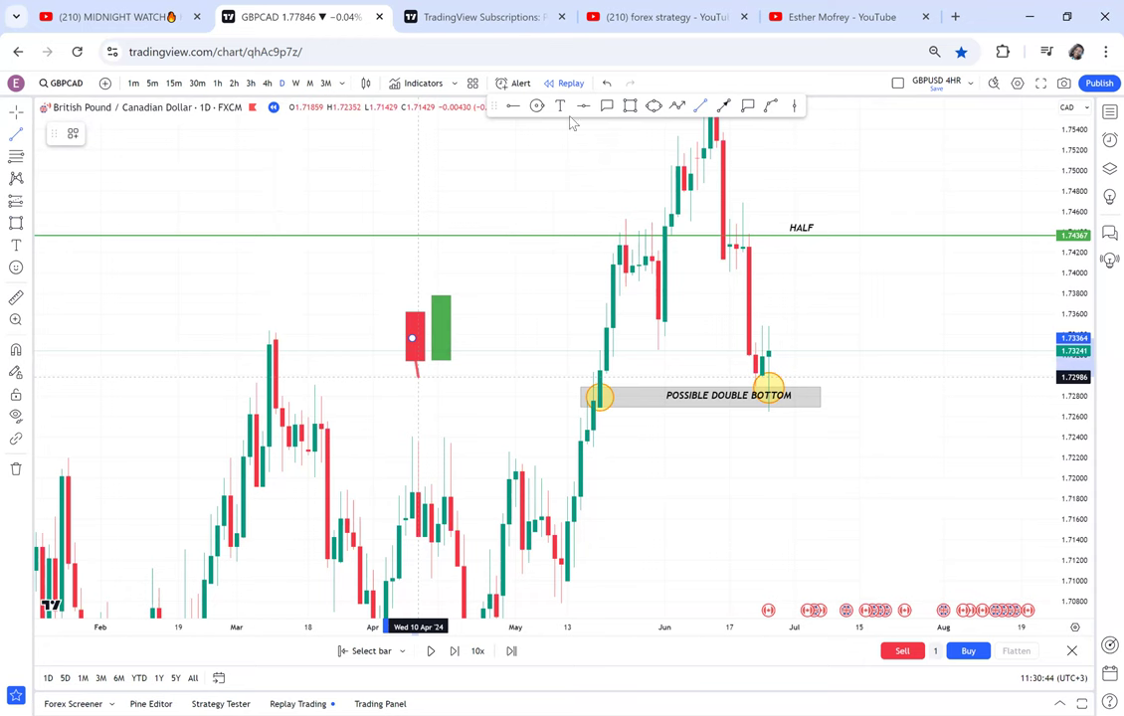
pyautogui.click(352, 383)
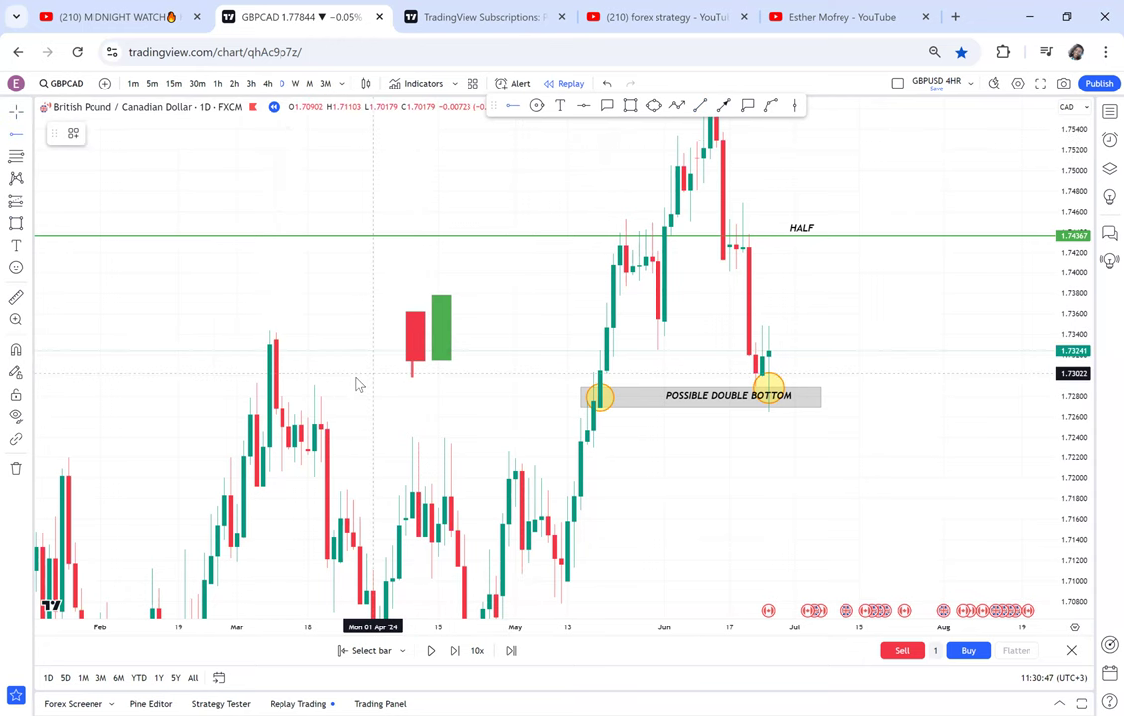
pyautogui.click(357, 382)
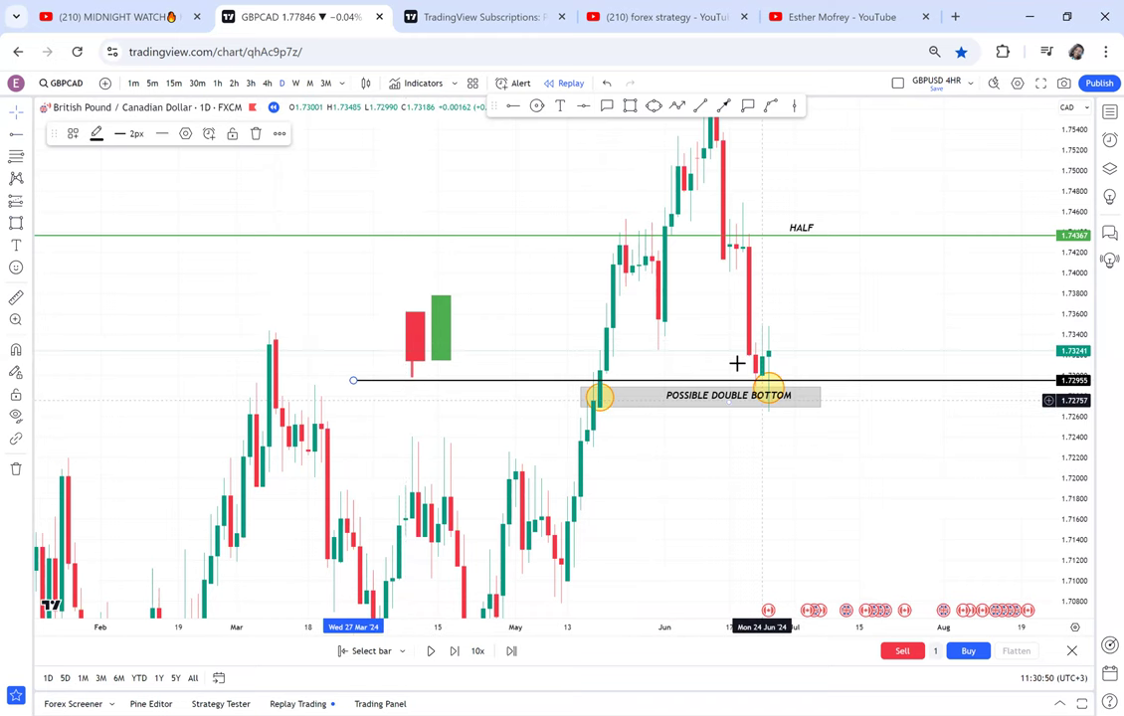
# Step: Return the chart to the 4-hour timeframe and compare the black ray with both circled touches of the zone
pyautogui.scroll(2, 738, 356)
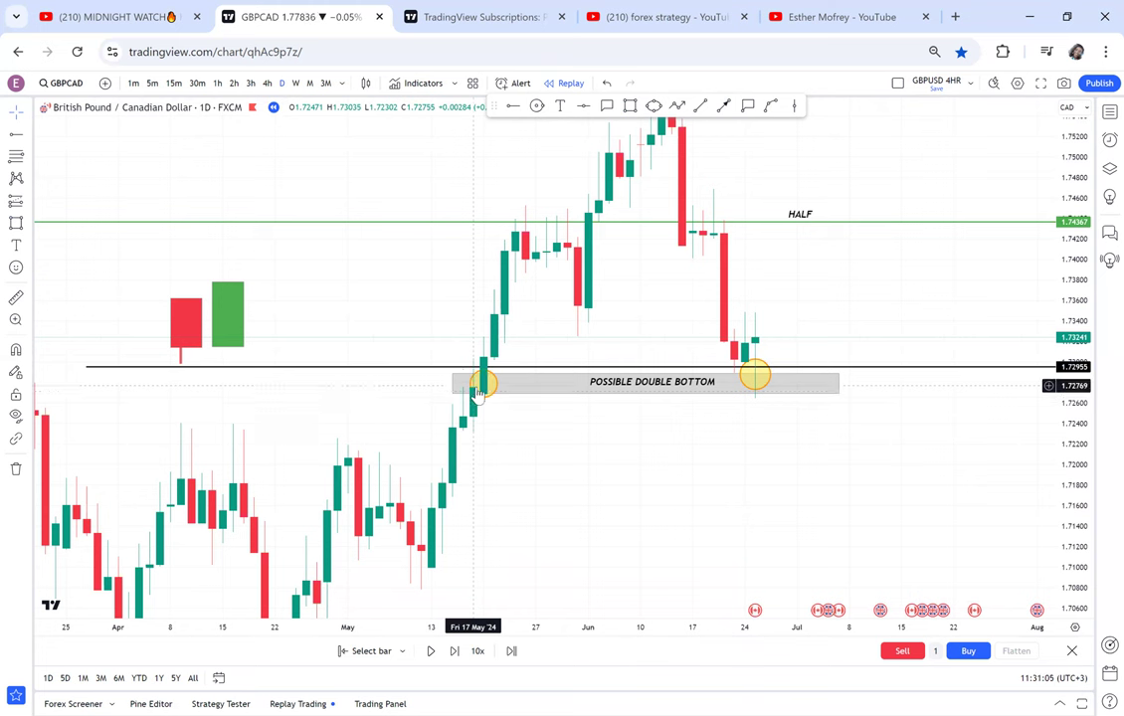
pyautogui.click(269, 86)
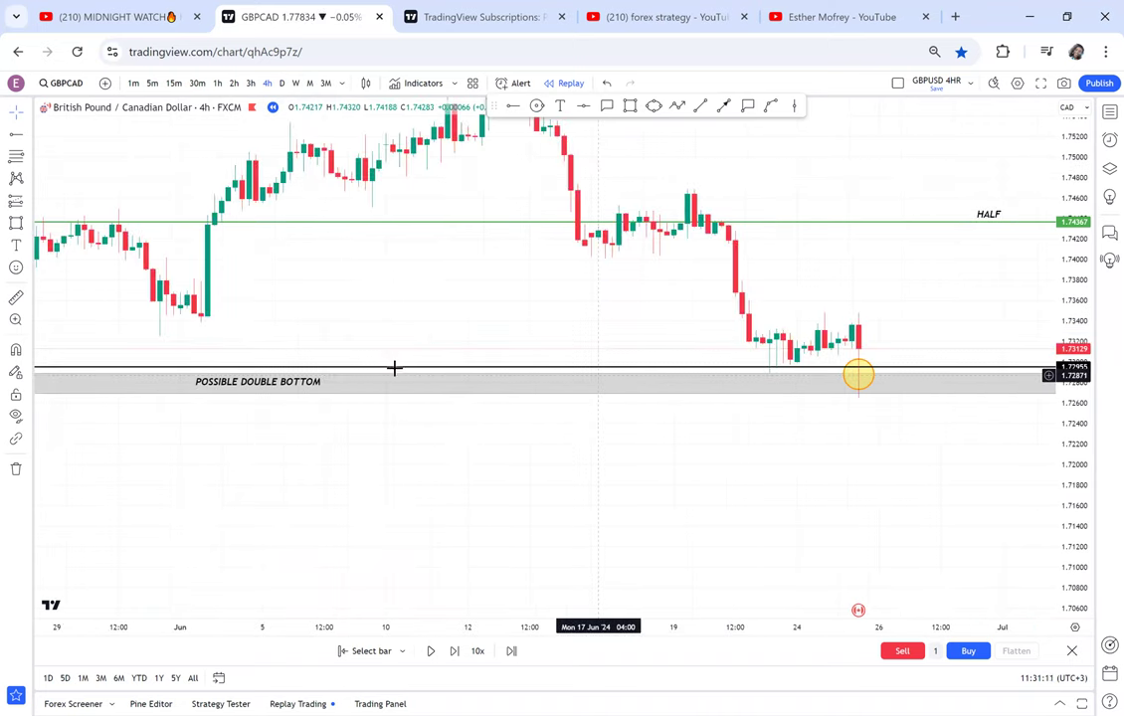
pyautogui.scroll(-3, 365, 367)
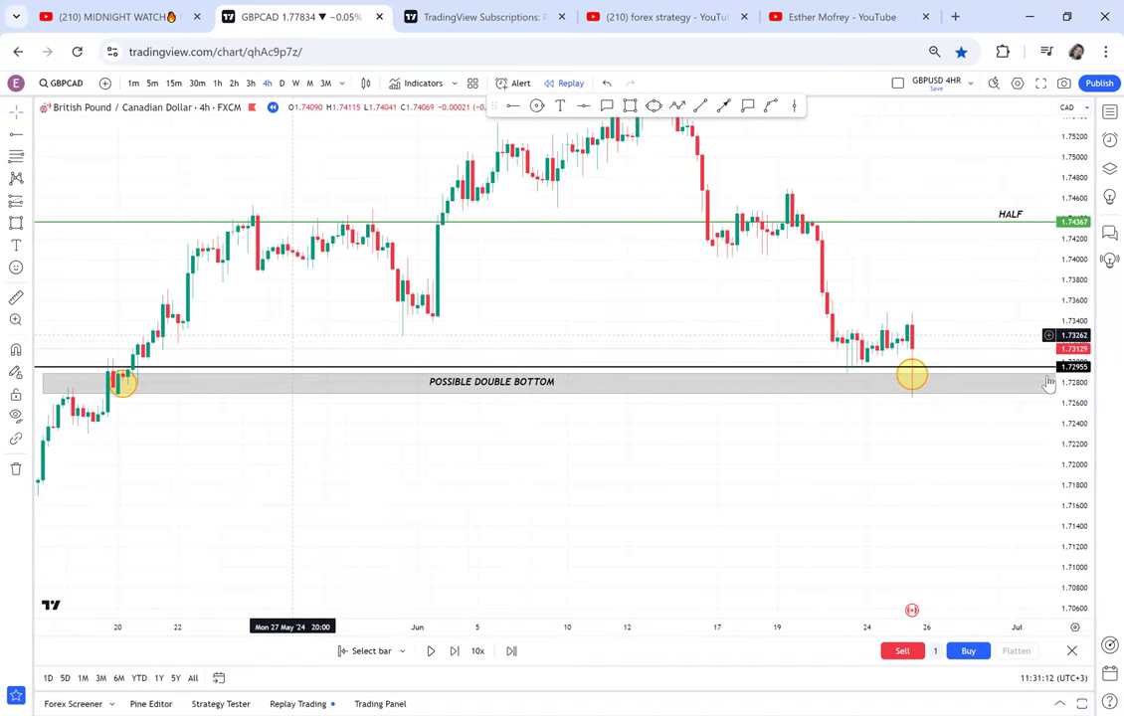
pyautogui.scroll(-3, 394, 446)
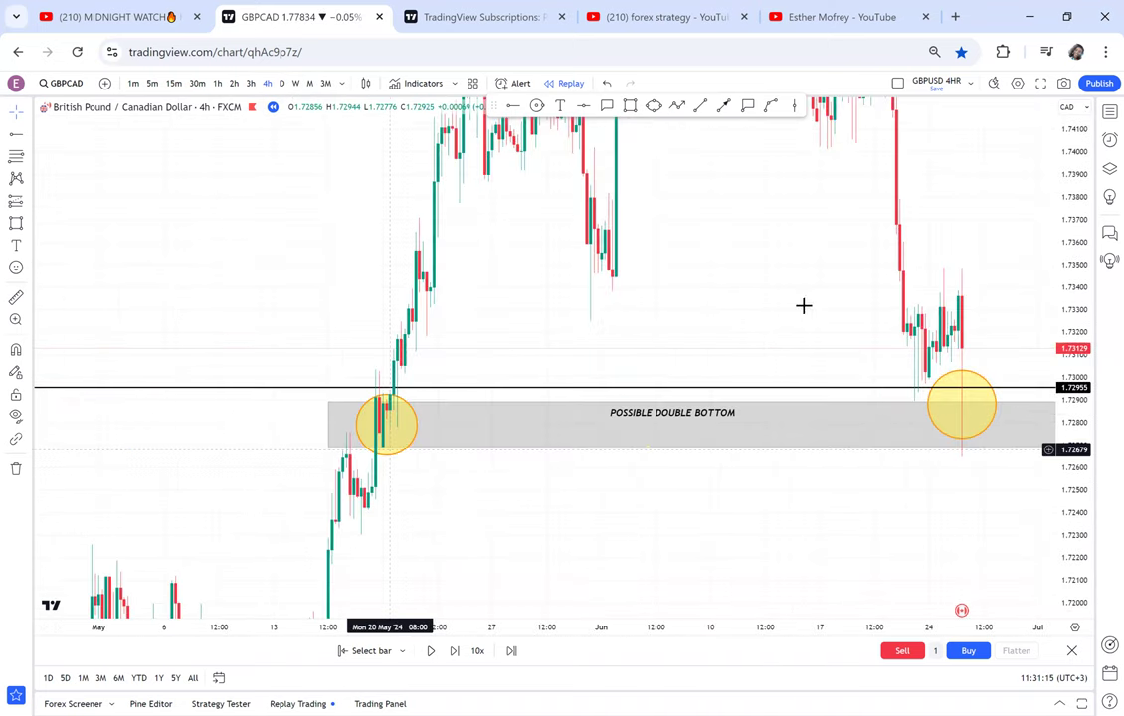
# Step: Examine both circled touches of the double-bottom zone, the black ray and the half level on the 4-hour chart
pyautogui.moveTo(572, 422); pyautogui.dragTo(413, 500)
pyautogui.moveTo(1081, 202); pyautogui.dragTo(969, 396)
pyautogui.scroll(-1, 862, 376)
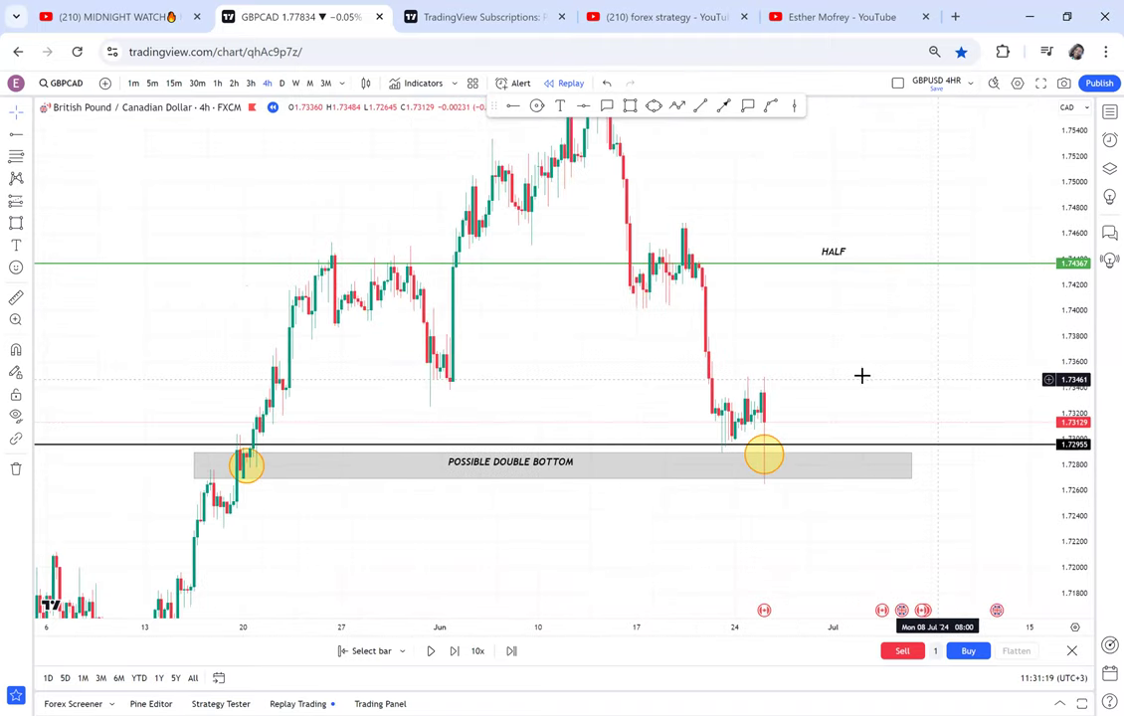
pyautogui.hscroll(1, 862, 376)
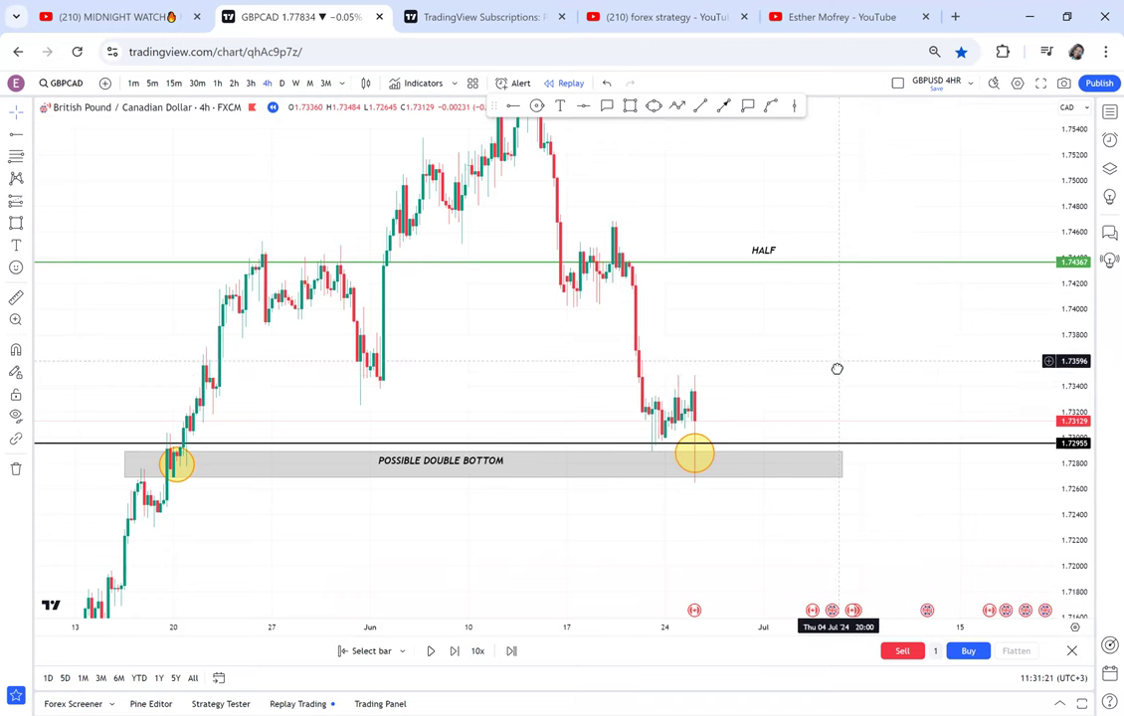
pyautogui.moveTo(836, 368); pyautogui.dragTo(835, 363)
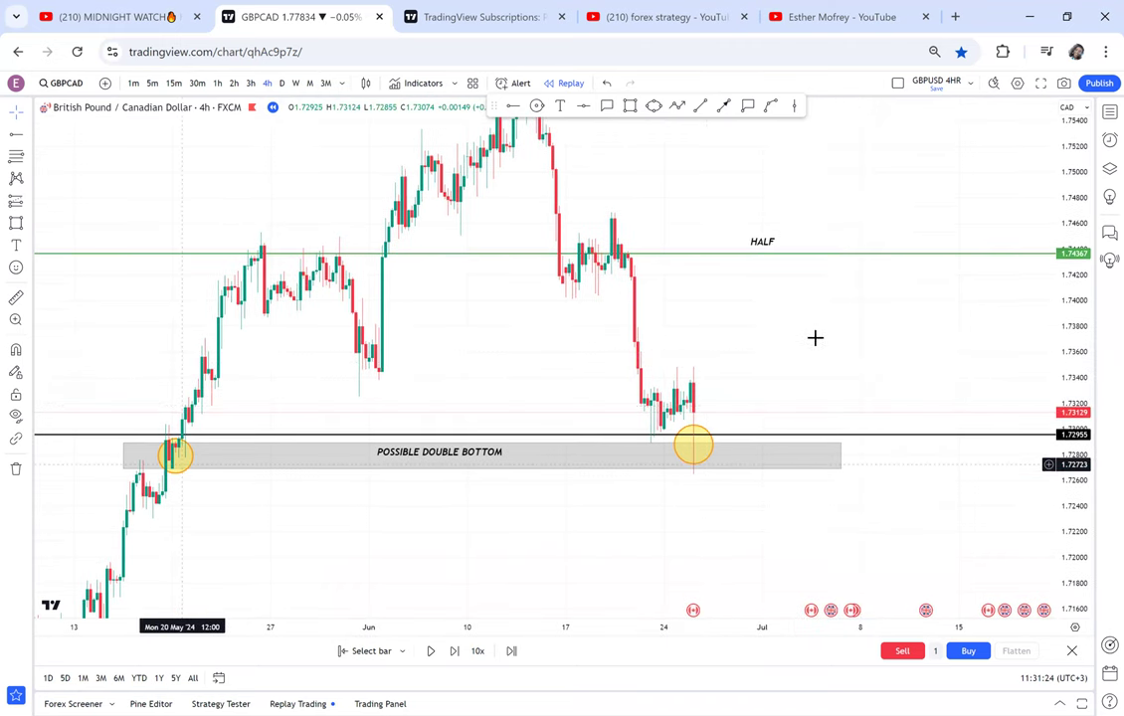
pyautogui.moveTo(866, 357); pyautogui.dragTo(761, 415)
pyautogui.hscroll(-1, 672, 197)
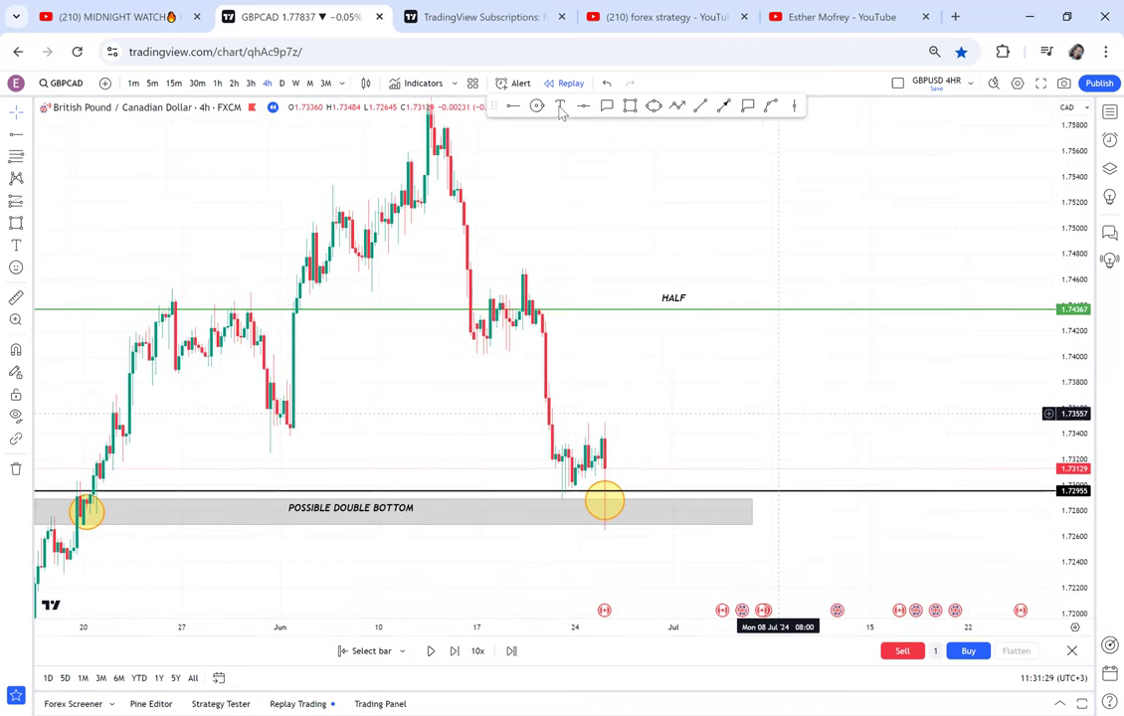
# Step: Add a text note at about 1.7552 on 4 July 2024 listing "1. 4HR", "2. OPT" and "3. CRB"
pyautogui.click(560, 105)
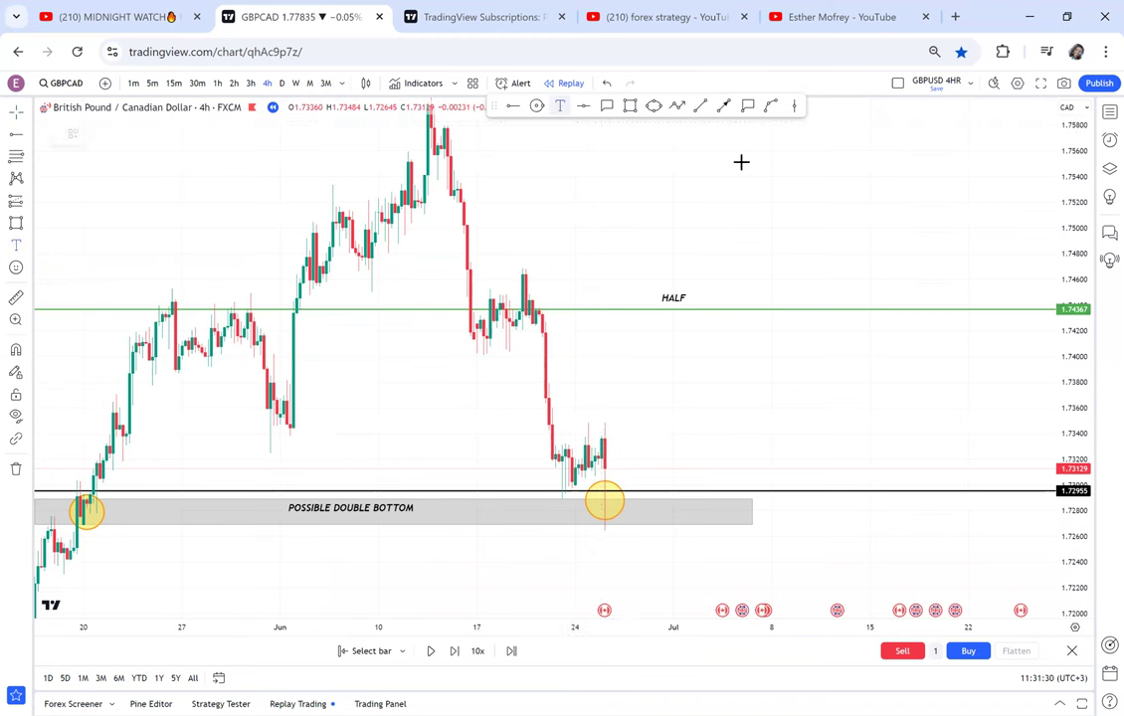
pyautogui.click(740, 162)
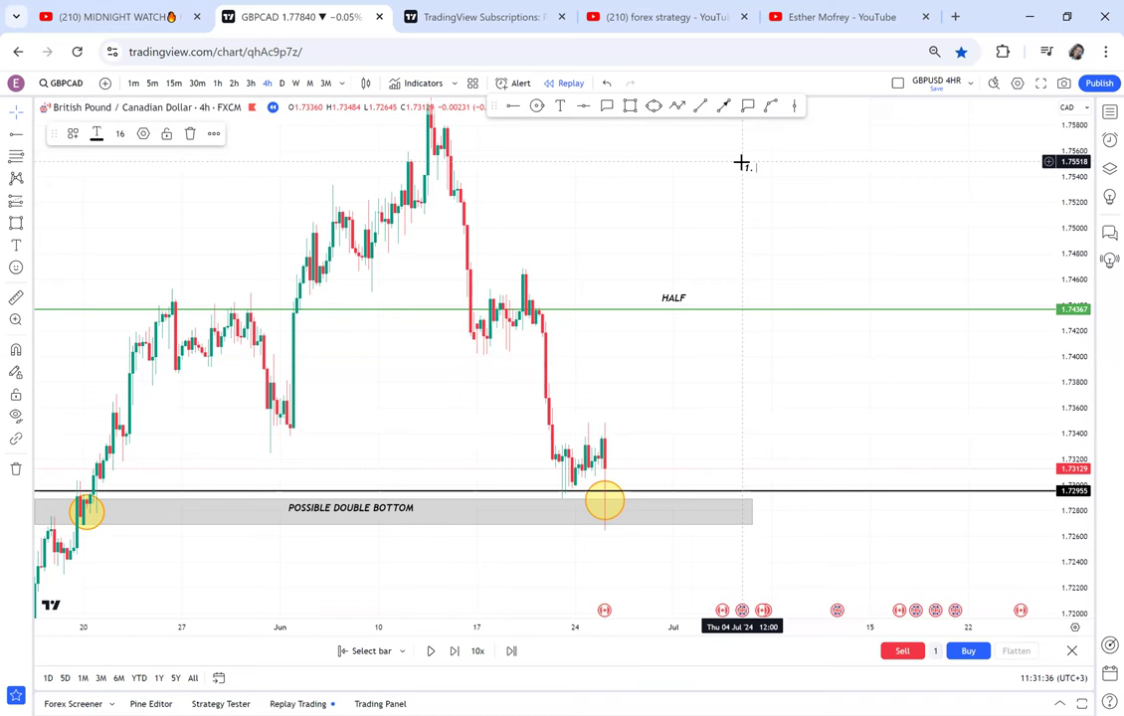
pyautogui.write('1. 4HR')
pyautogui.press('Escape')
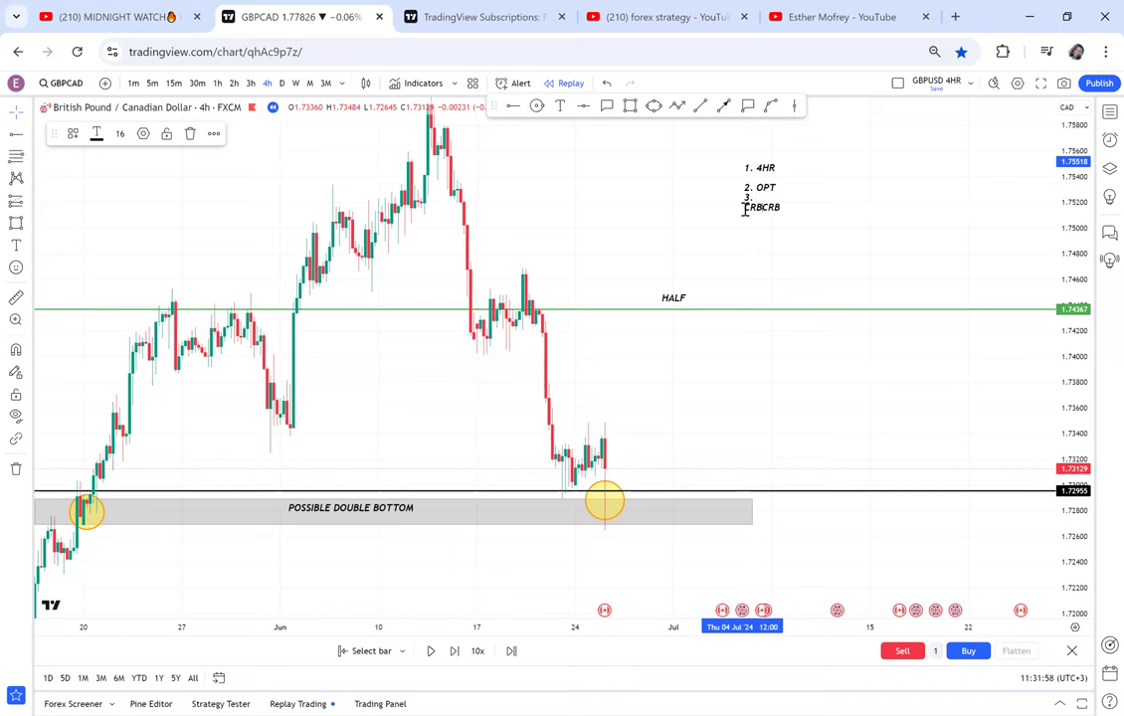
pyautogui.press('BackSpace')
pyautogui.press('BackSpace')
pyautogui.press('BackSpace')
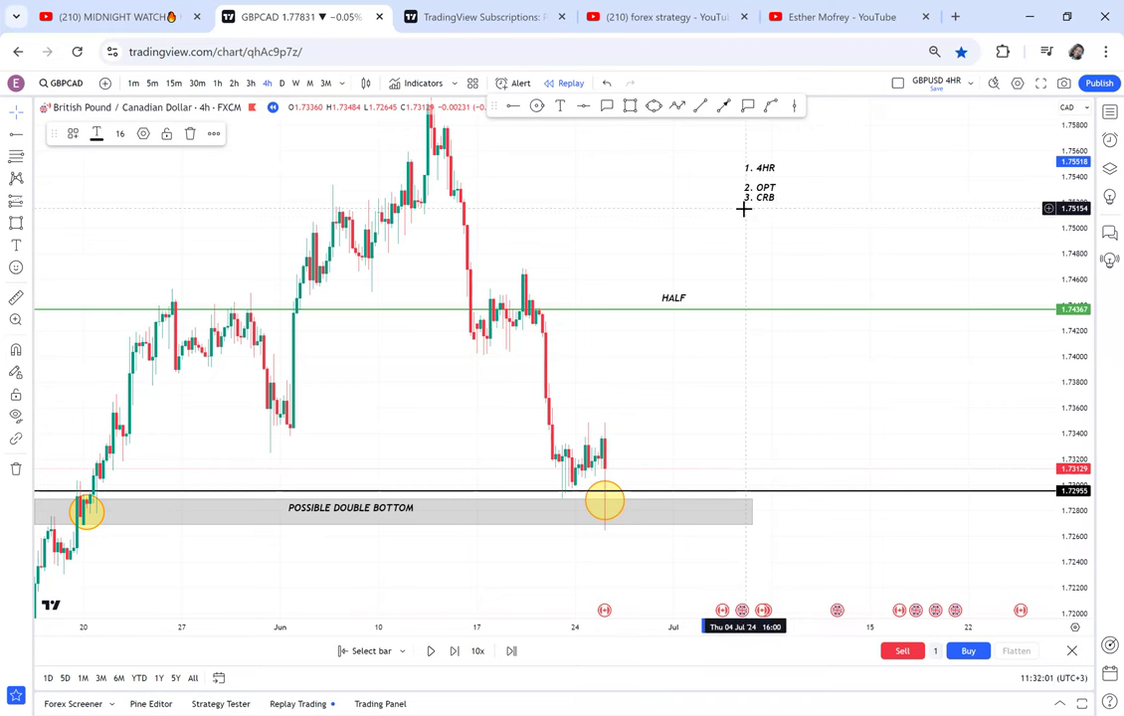
pyautogui.click(784, 328)
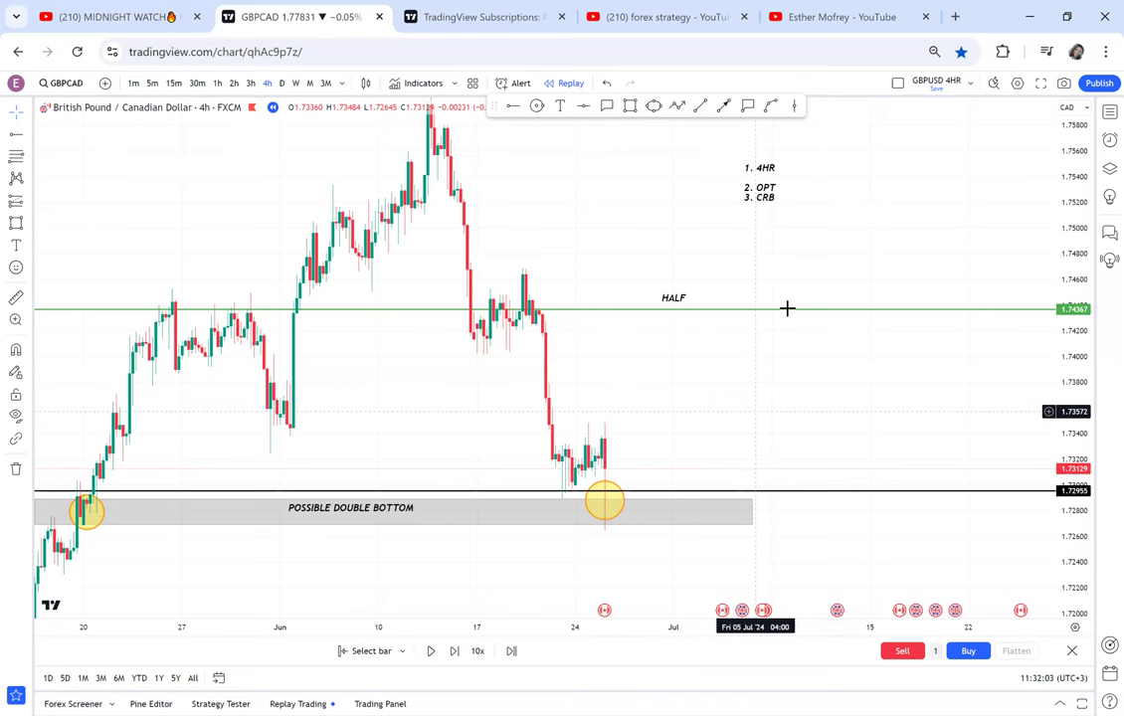
# Step: Draw two candle-shaped rectangles over early July 2024, a green one from about 1.7361 to 1.7398 and a red one from about 1.7375 to 1.7397
pyautogui.scroll(2, 704, 325)
pyautogui.moveTo(754, 411); pyautogui.dragTo(716, 359)
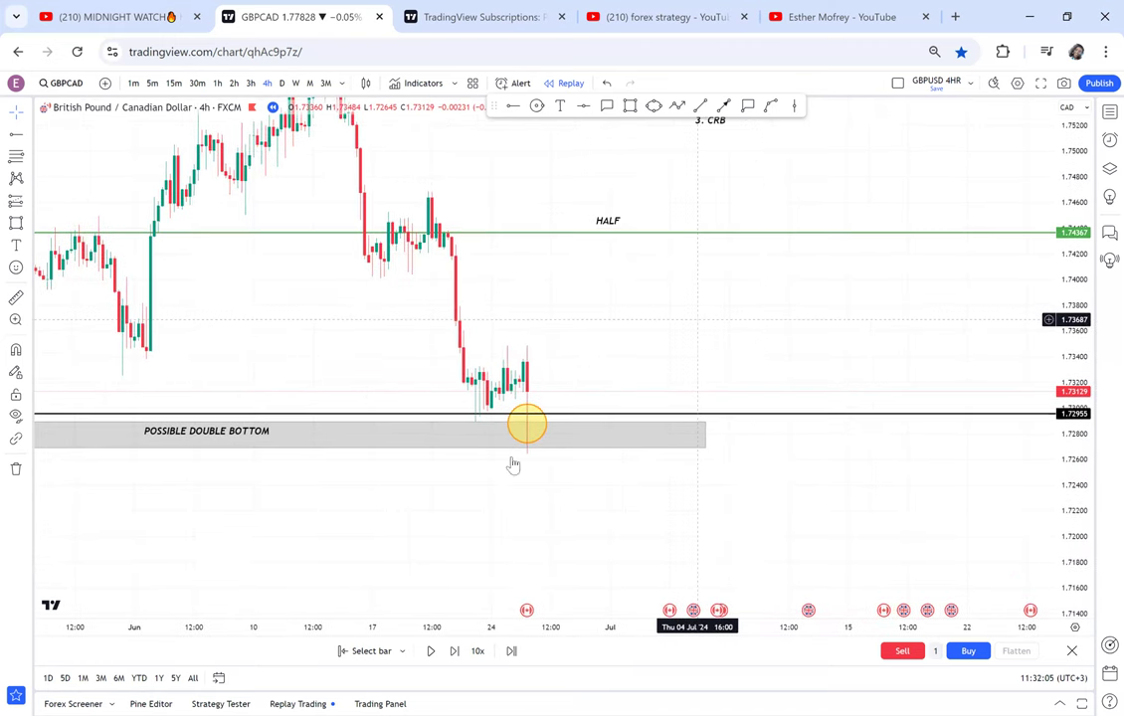
pyautogui.moveTo(546, 413); pyautogui.dragTo(557, 477)
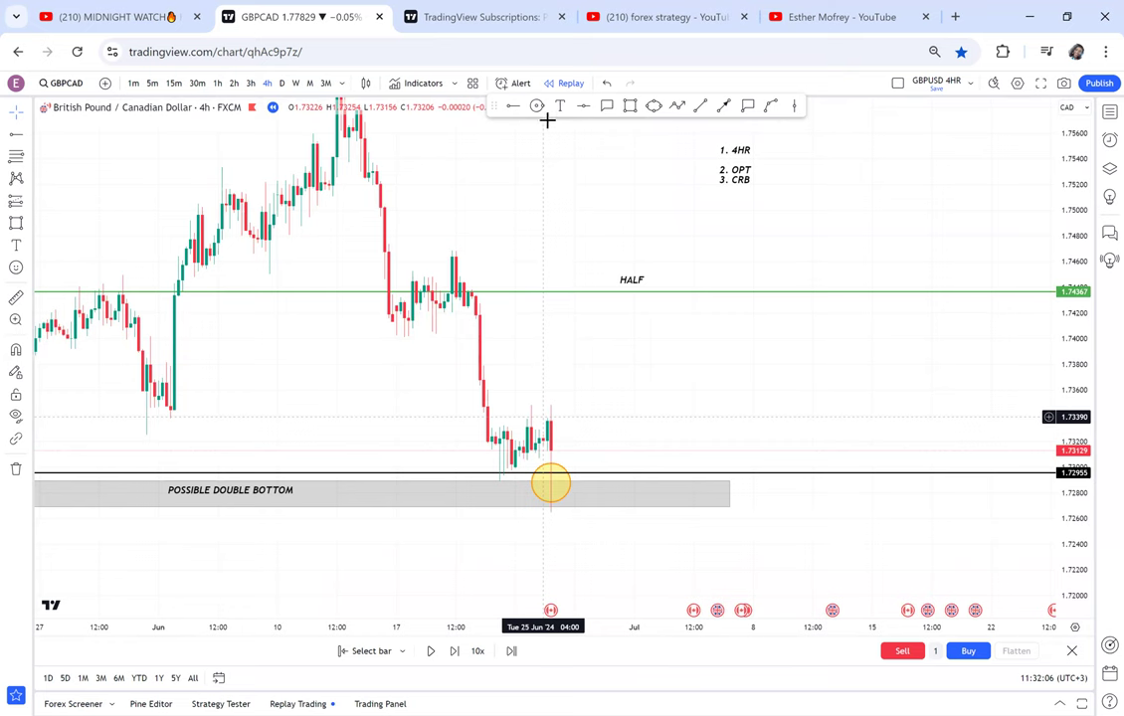
pyautogui.click(630, 106)
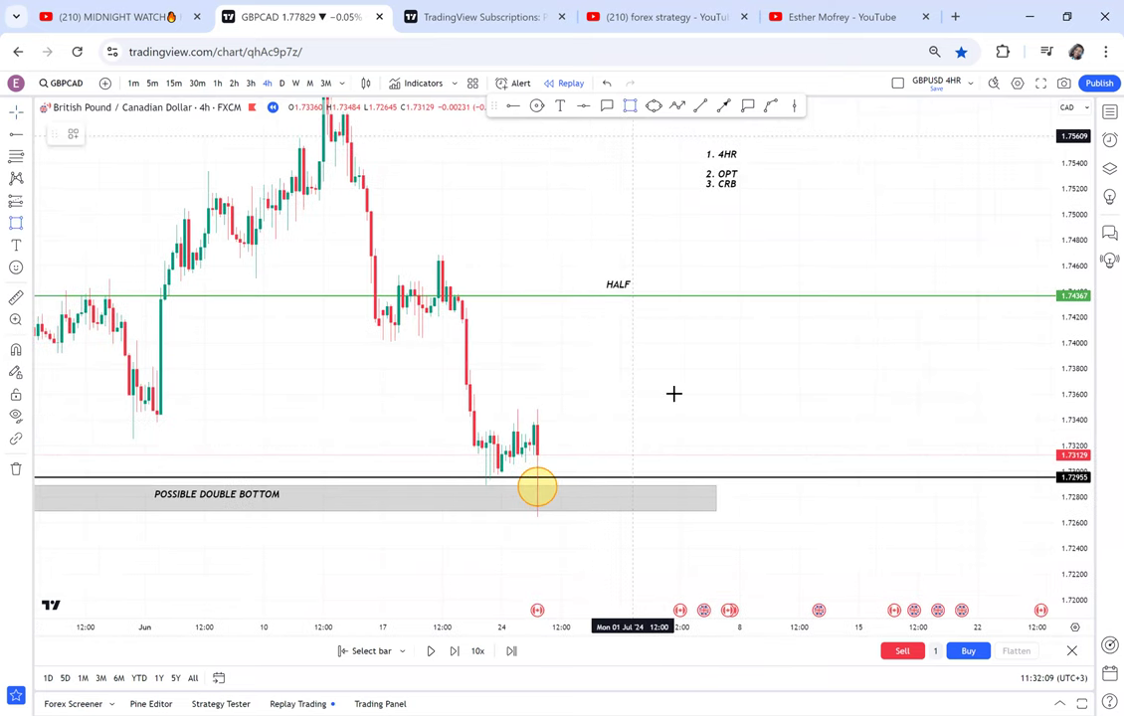
pyautogui.moveTo(673, 393); pyautogui.dragTo(655, 345)
pyautogui.click(627, 109)
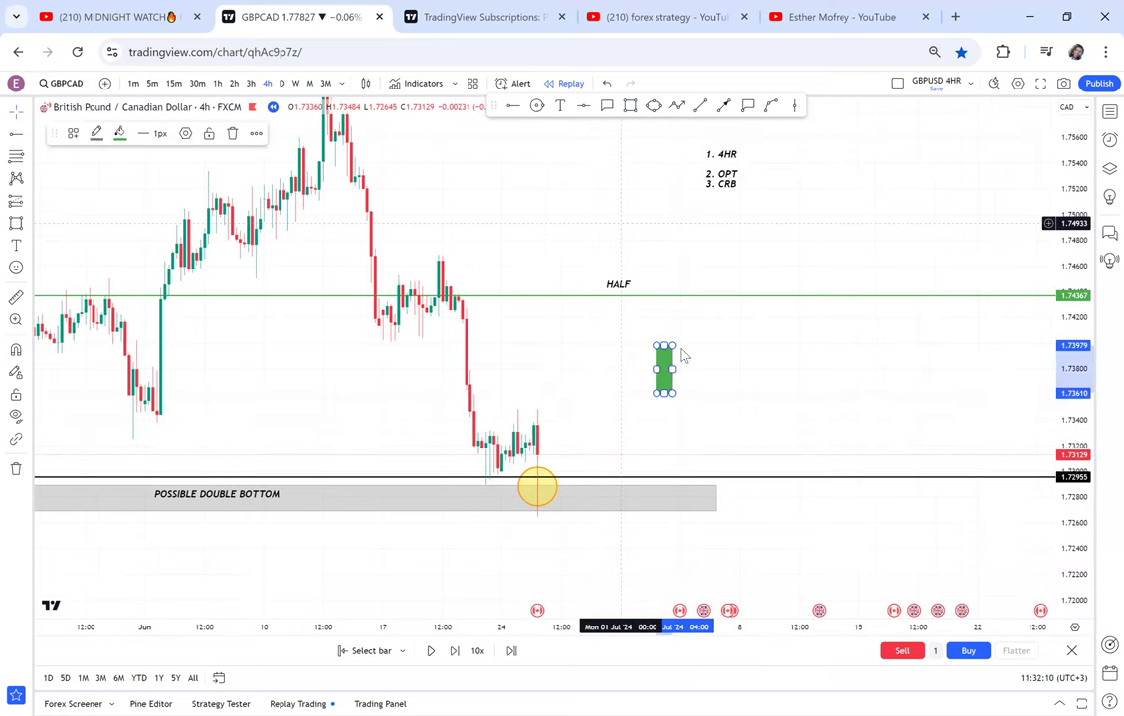
pyautogui.click(684, 346)
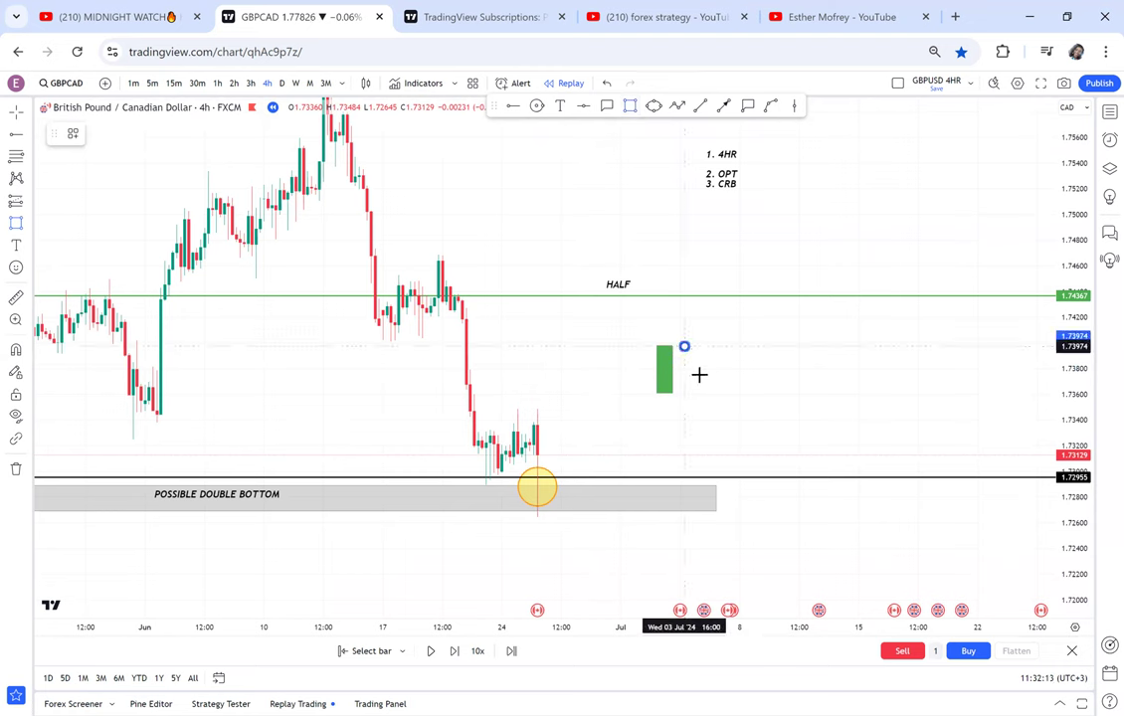
pyautogui.click(702, 374)
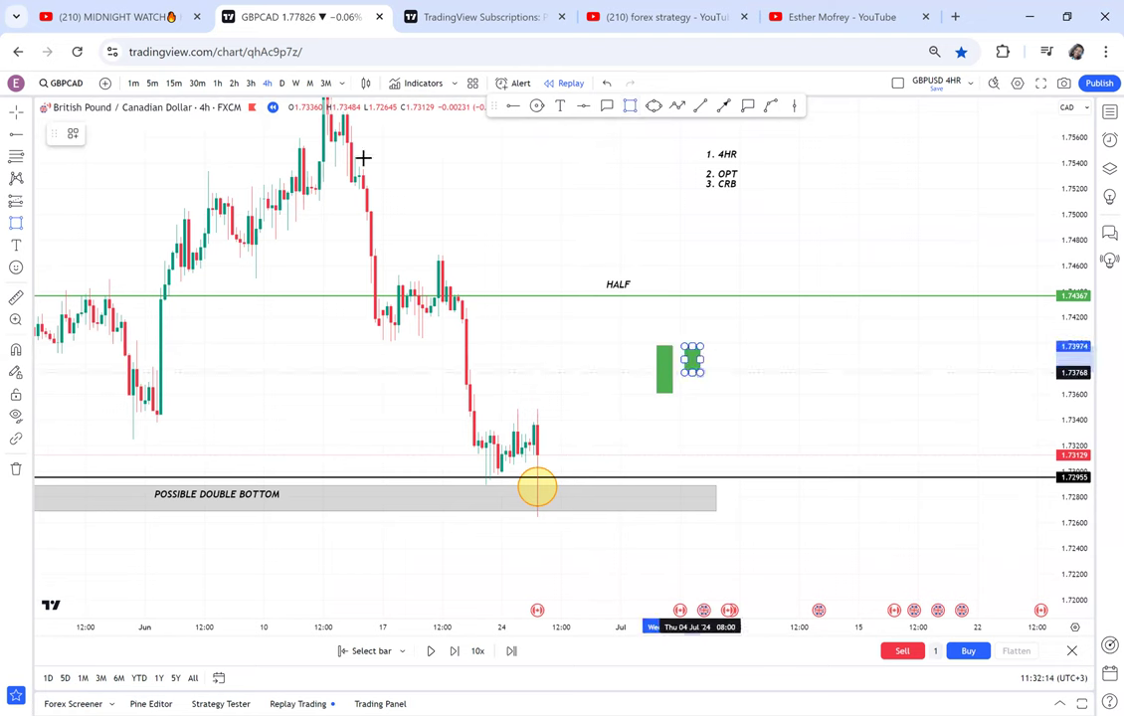
pyautogui.click(119, 132)
pyautogui.click(121, 174)
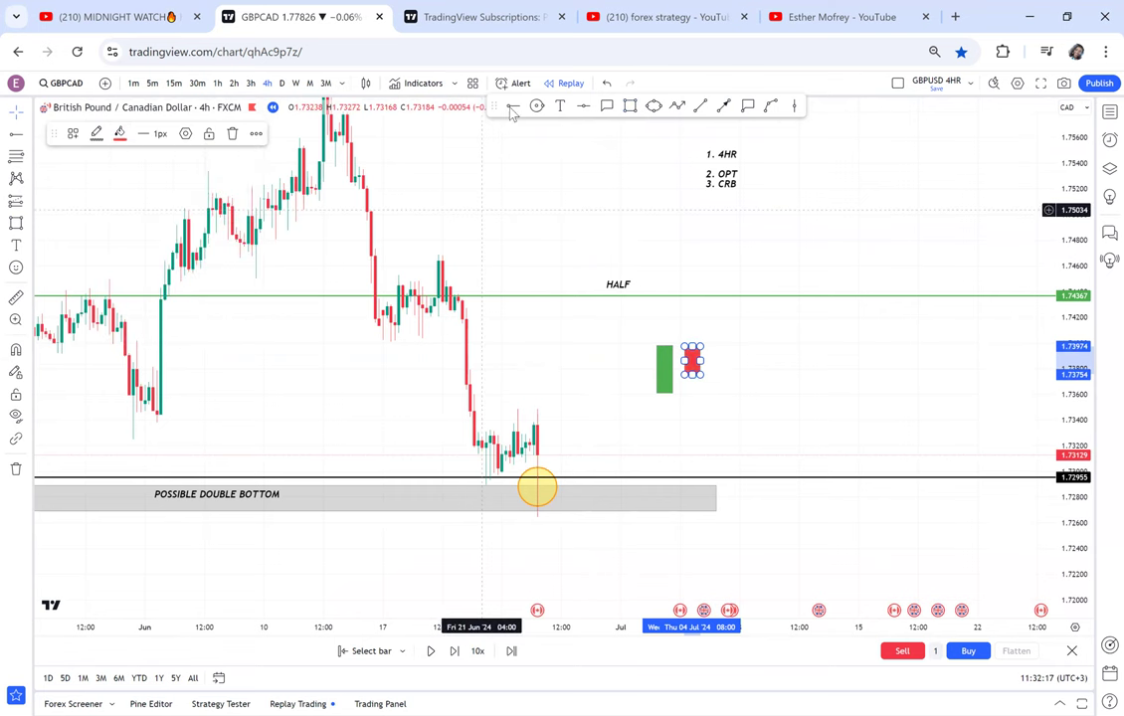
# Step: Place a black horizontal ray at 1.73485, starting on 21 June 2024, along the highs above the second touch
pyautogui.click(633, 343)
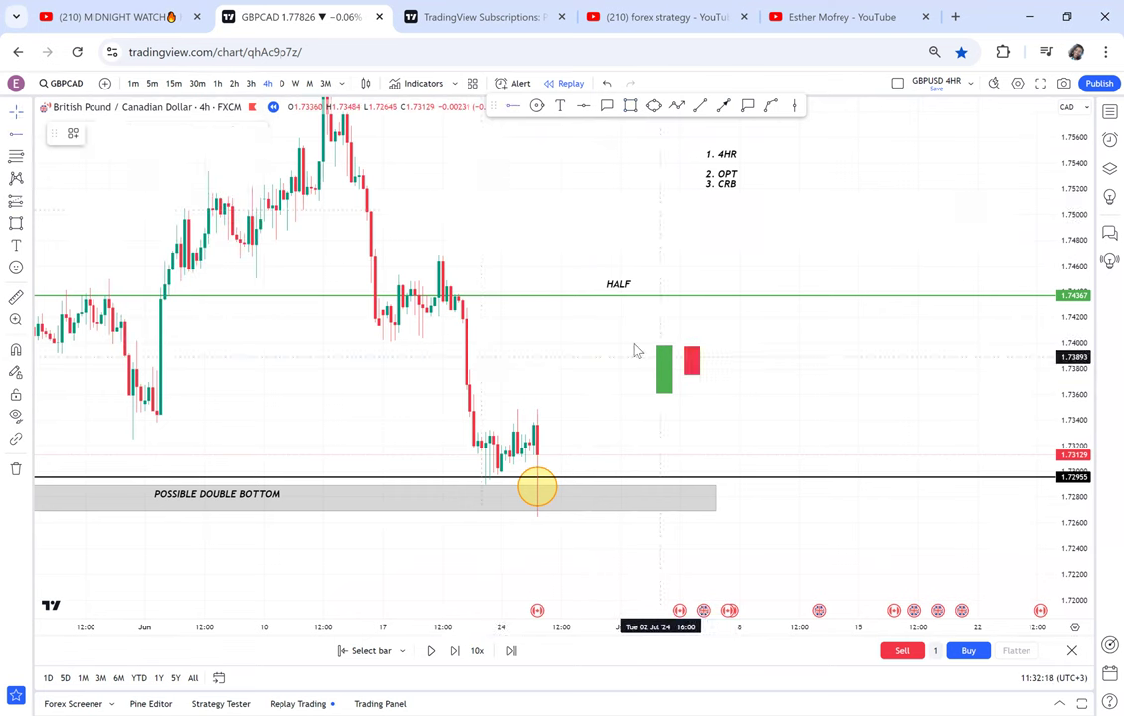
pyautogui.hotkey('alt', 'j')
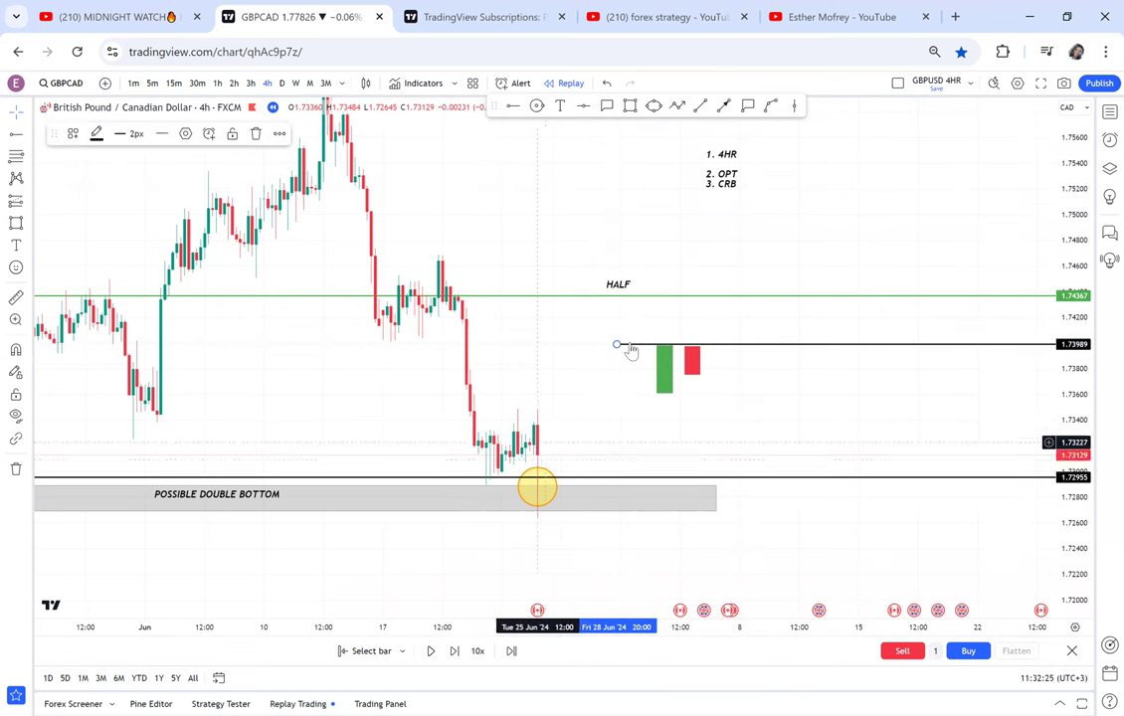
pyautogui.moveTo(617, 344); pyautogui.dragTo(477, 409)
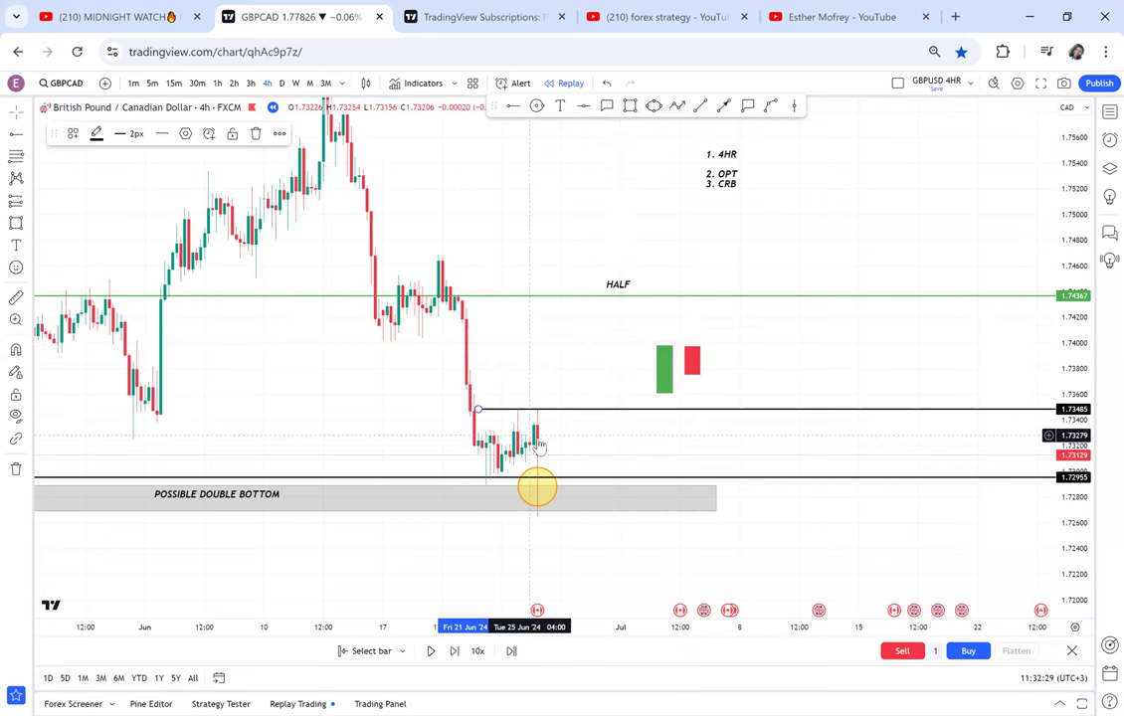
# Step: Delete the green and red sketched candles and the three-line text note
pyautogui.click(671, 369)
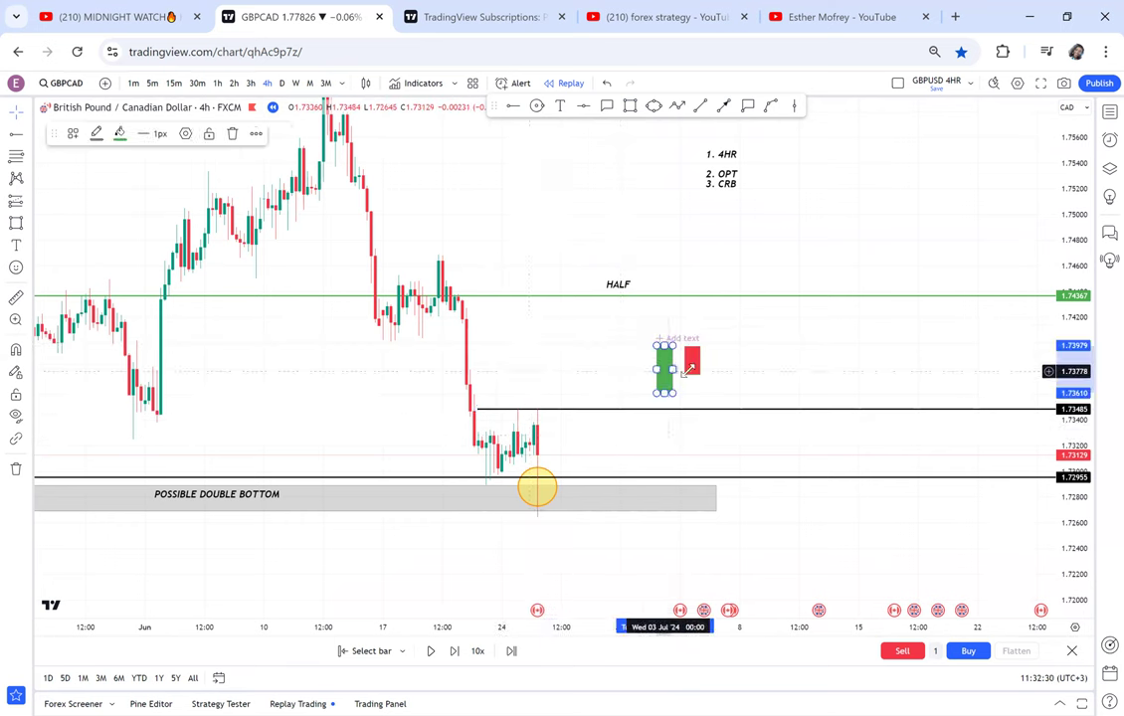
pyautogui.press('Delete')
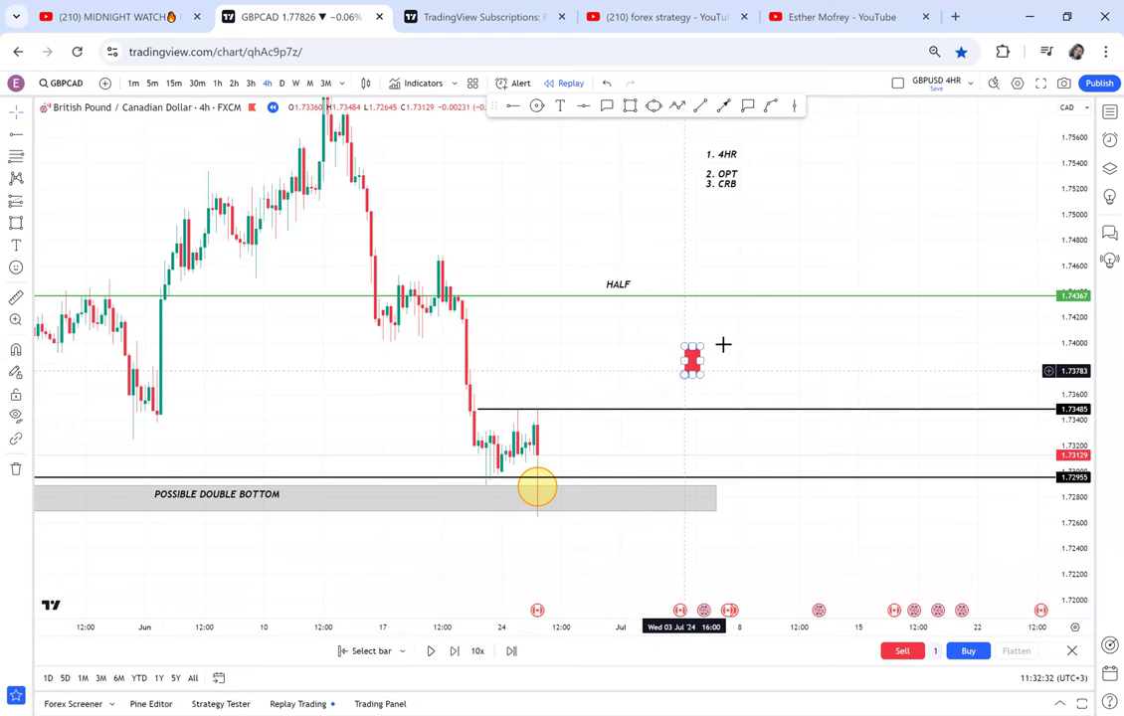
pyautogui.press('Delete')
pyautogui.scroll(-1, 772, 398)
pyautogui.moveTo(806, 213); pyautogui.dragTo(847, 261)
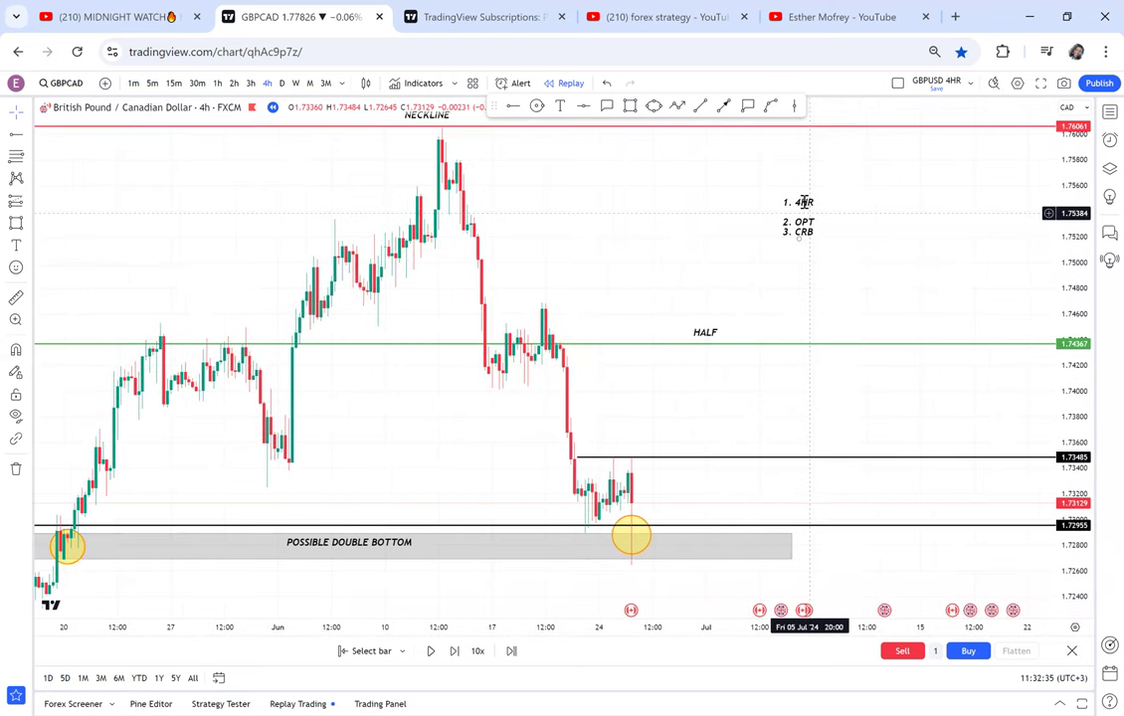
pyautogui.press('Delete')
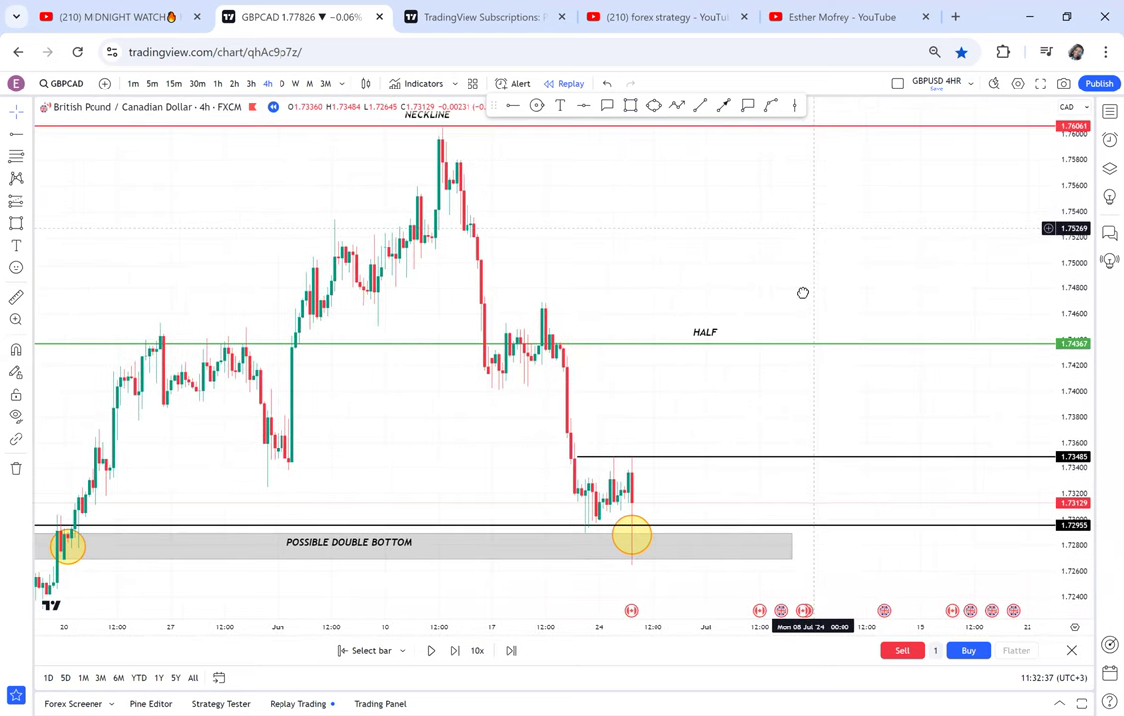
# Step: Advance the replay a few candles past the second circled touch and delete the black ray at 1.72955
pyautogui.moveTo(405, 584); pyautogui.dragTo(442, 555)
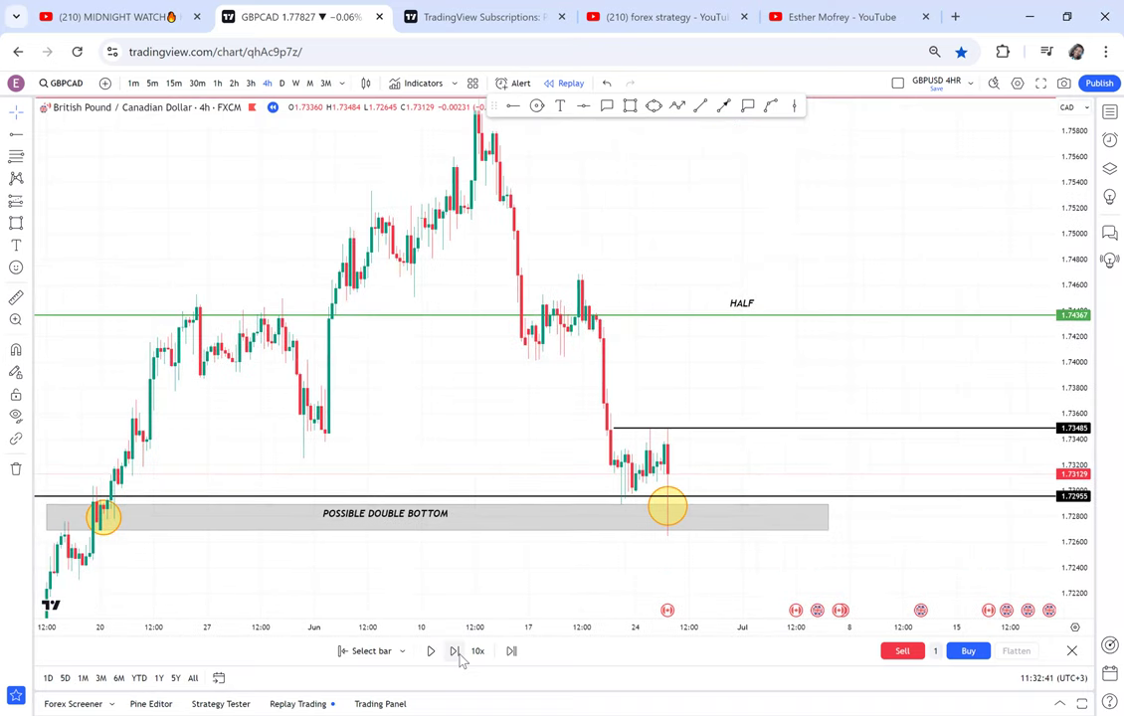
pyautogui.click(455, 652)
pyautogui.click(454, 651)
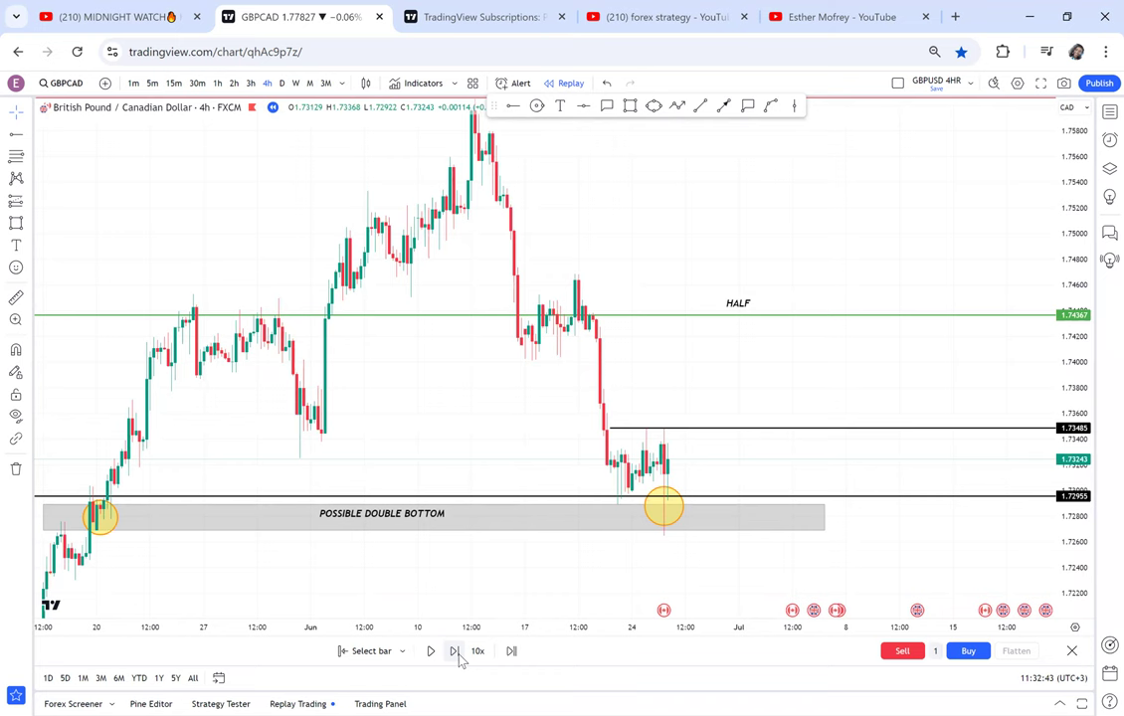
pyautogui.click(455, 651)
pyautogui.click(454, 652)
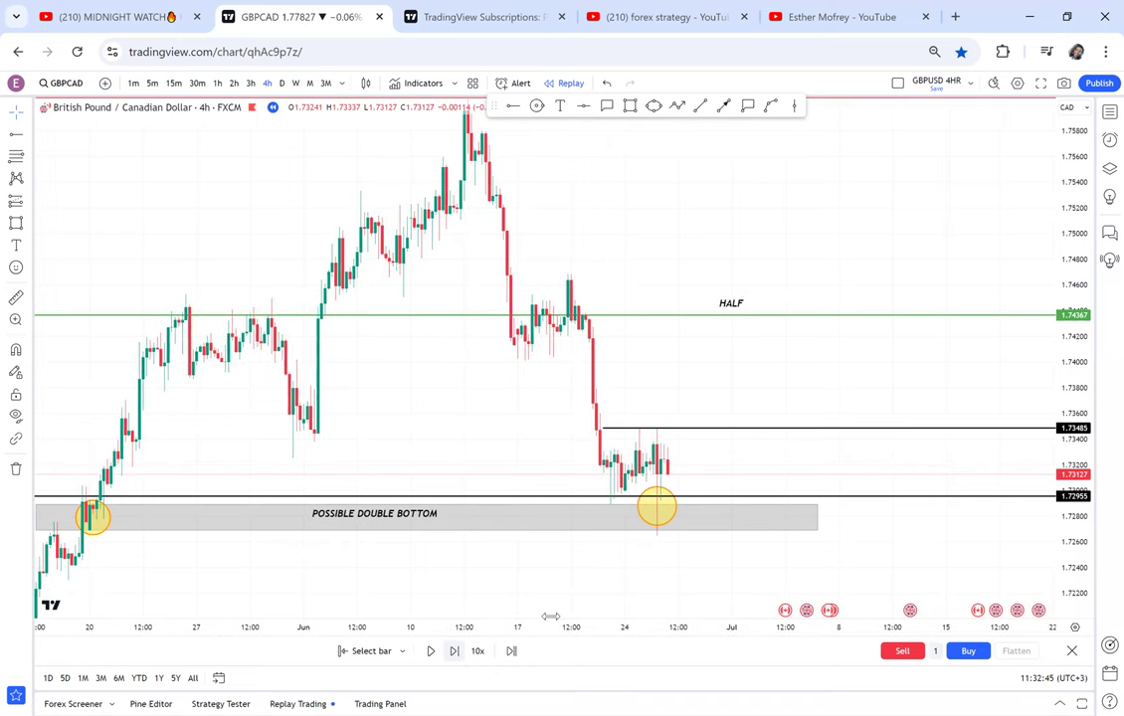
pyautogui.hotkey('shift', 'Right')
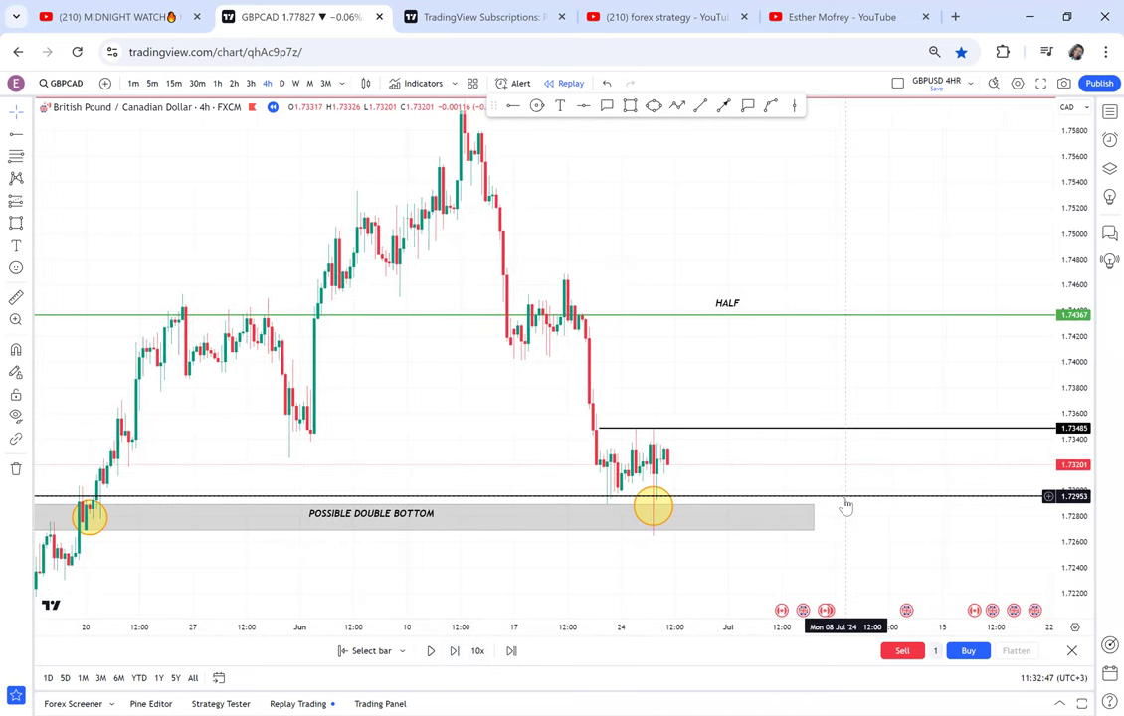
pyautogui.click(843, 496)
pyautogui.press('Delete')
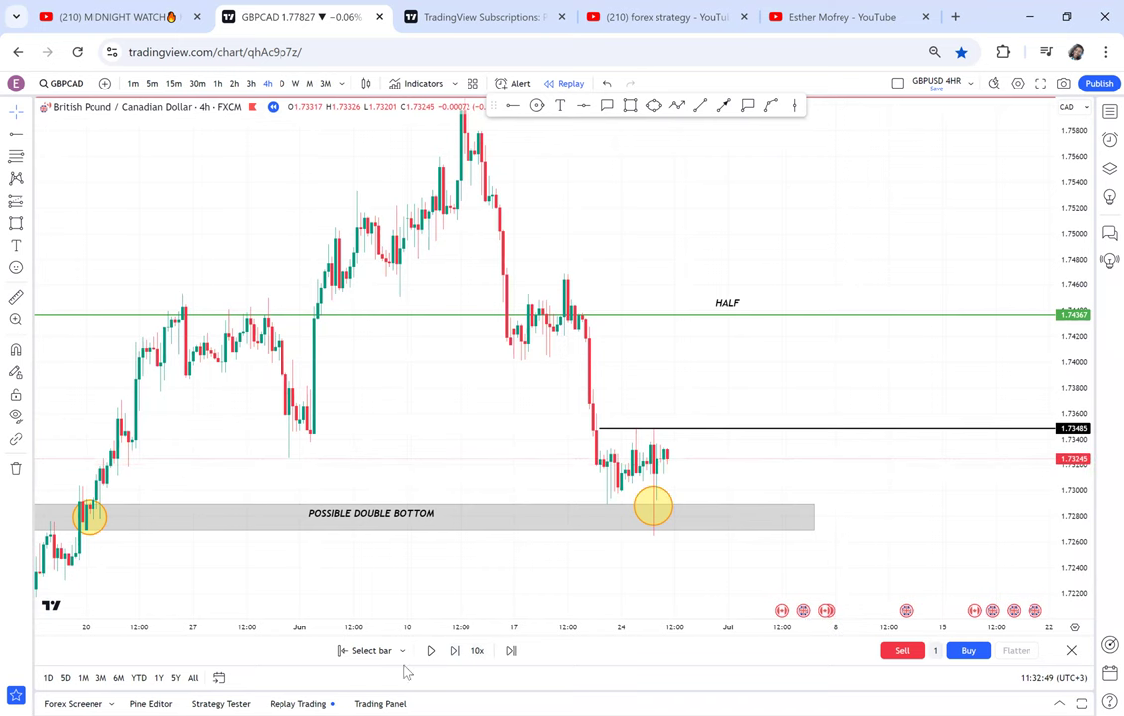
# Step: Advance the replay candle by candle as price falls back to the double-bottom zone
pyautogui.click(454, 652)
pyautogui.click(455, 651)
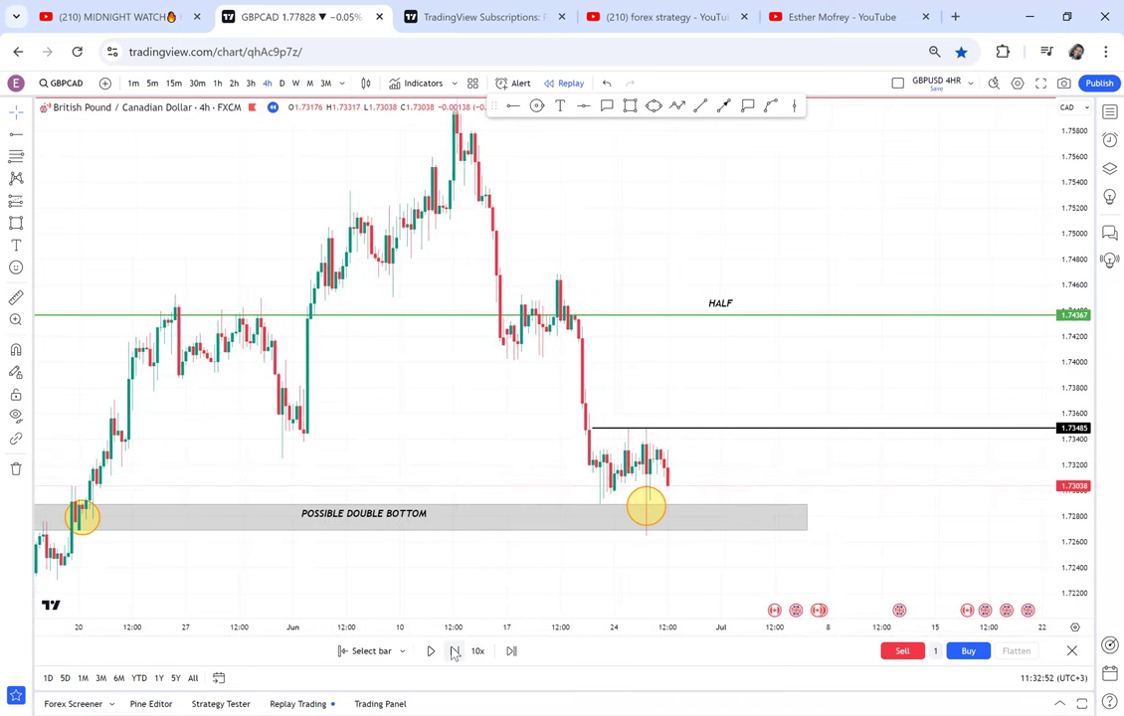
pyautogui.click(454, 651)
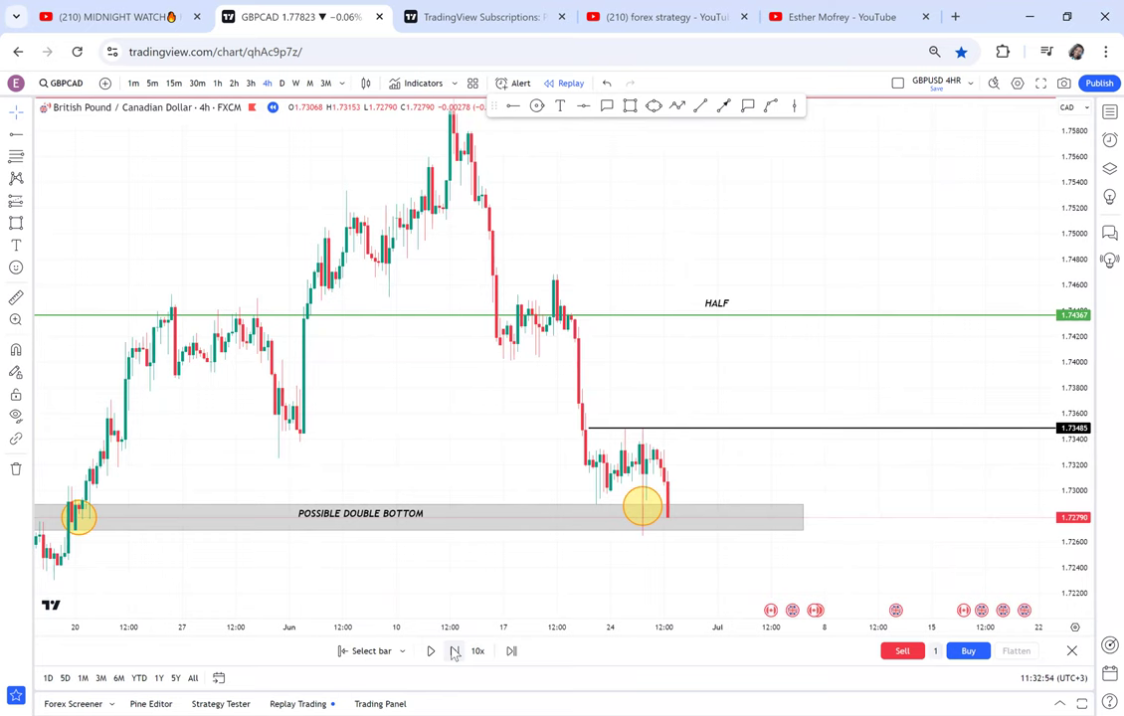
pyautogui.click(455, 651)
# Step: Draw a wide red rectangle below the double-bottom zone from about 1.7244 to 1.7229, spanning 14 May to 15 July 2024
pyautogui.scroll(-1, 915, 521)
pyautogui.moveTo(916, 501); pyautogui.dragTo(920, 422)
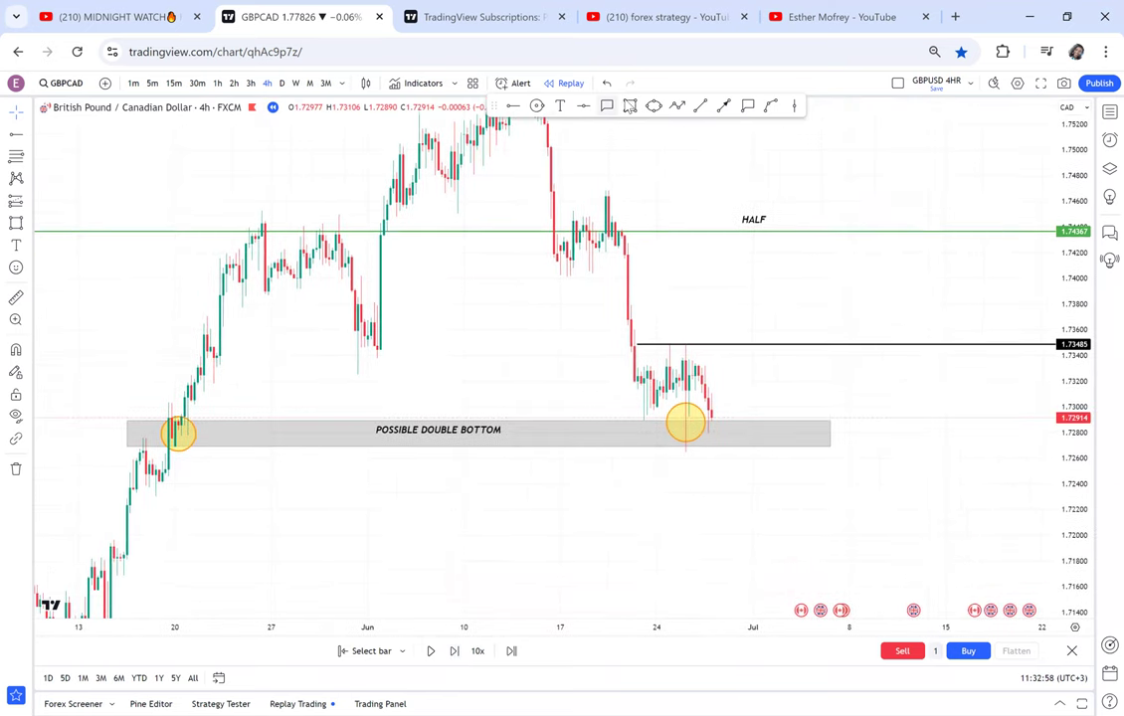
pyautogui.click(629, 105)
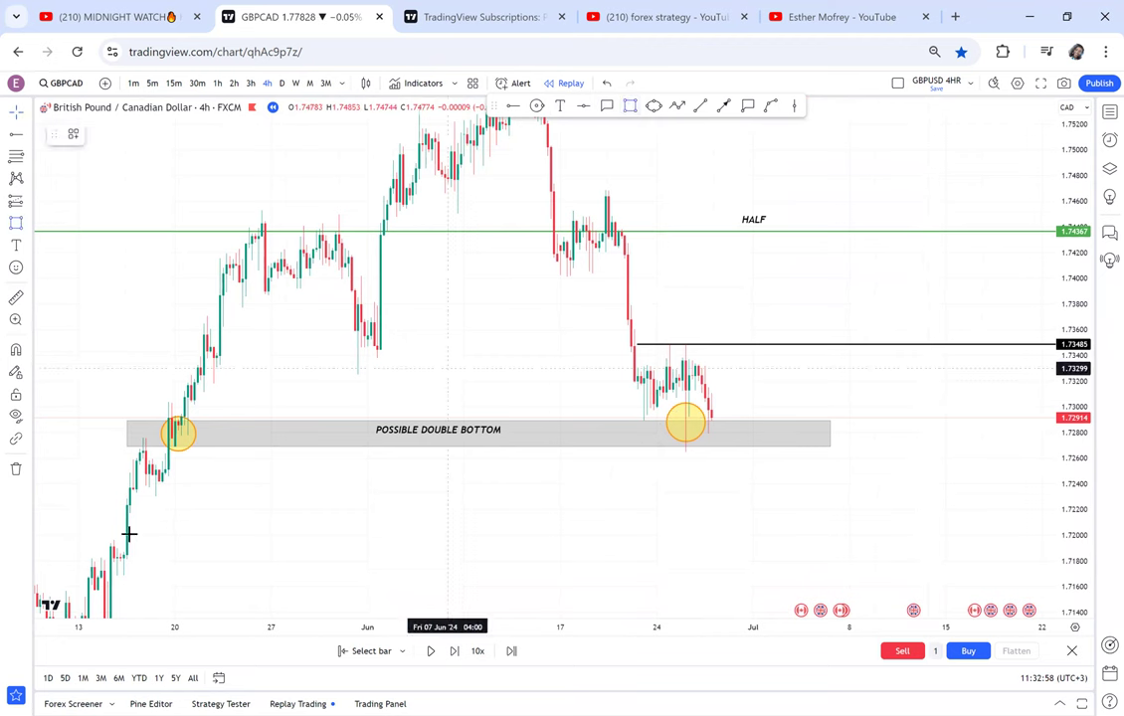
pyautogui.click(108, 481)
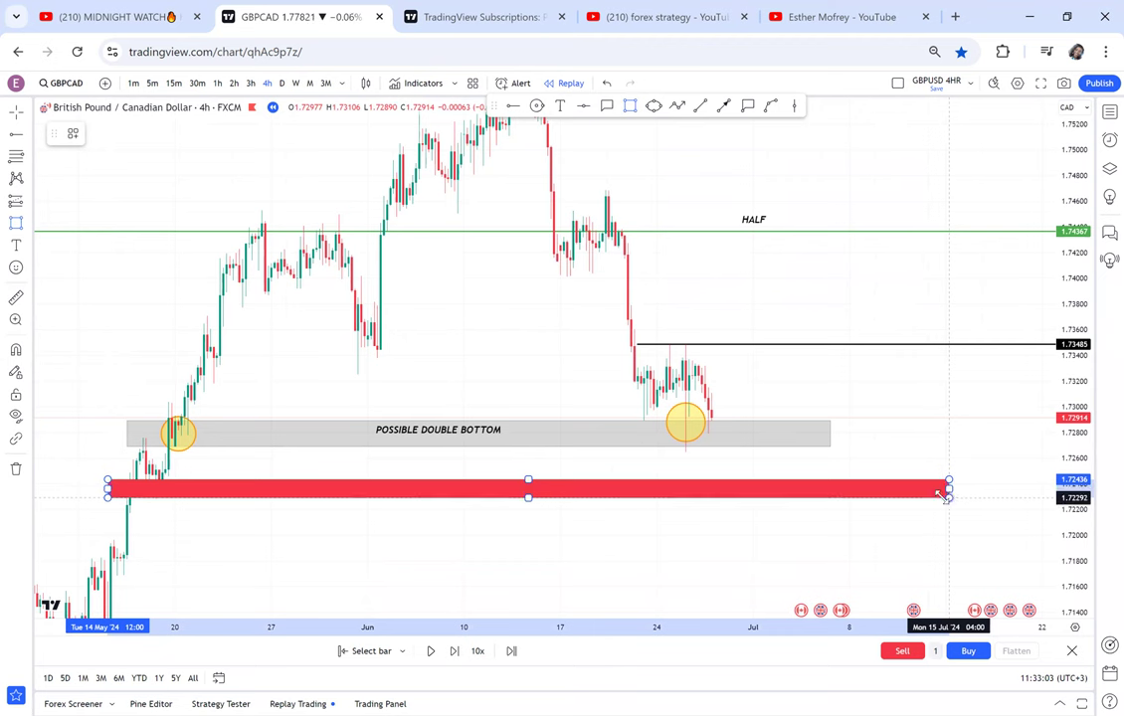
pyautogui.click(947, 495)
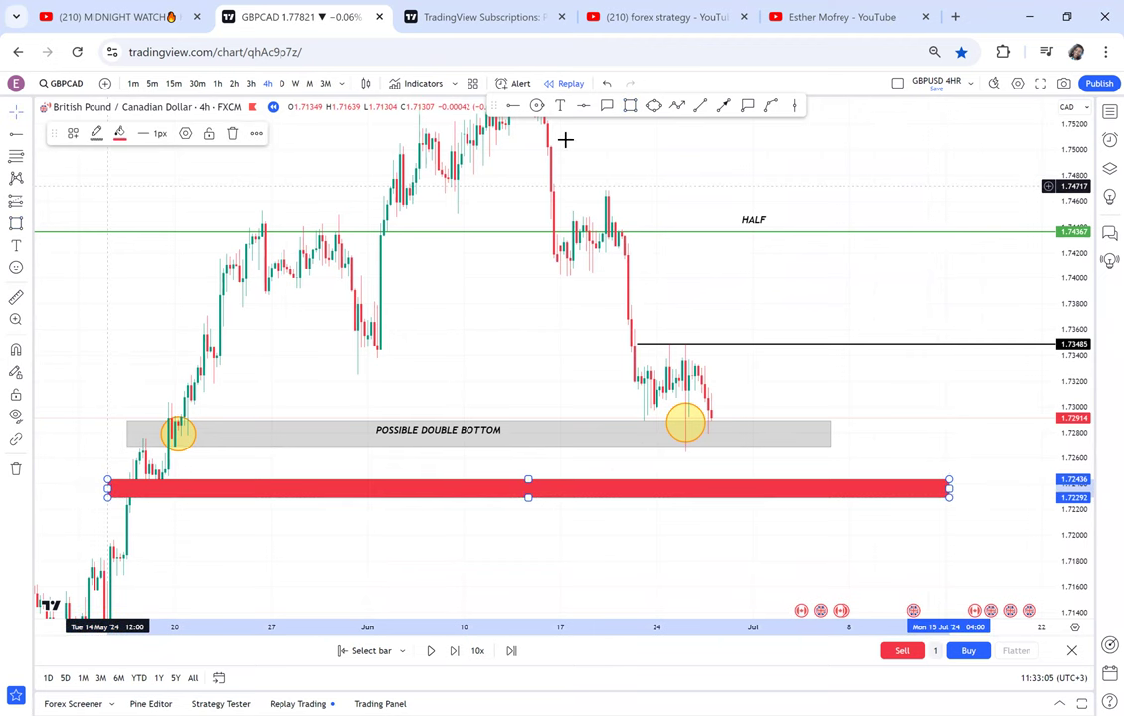
# Step: Sketch a narrow red rectangle as a bearish candle beside the latest price, from about 1.7298 to 1.7260
pyautogui.click(630, 106)
pyautogui.moveTo(725, 413); pyautogui.dragTo(737, 460)
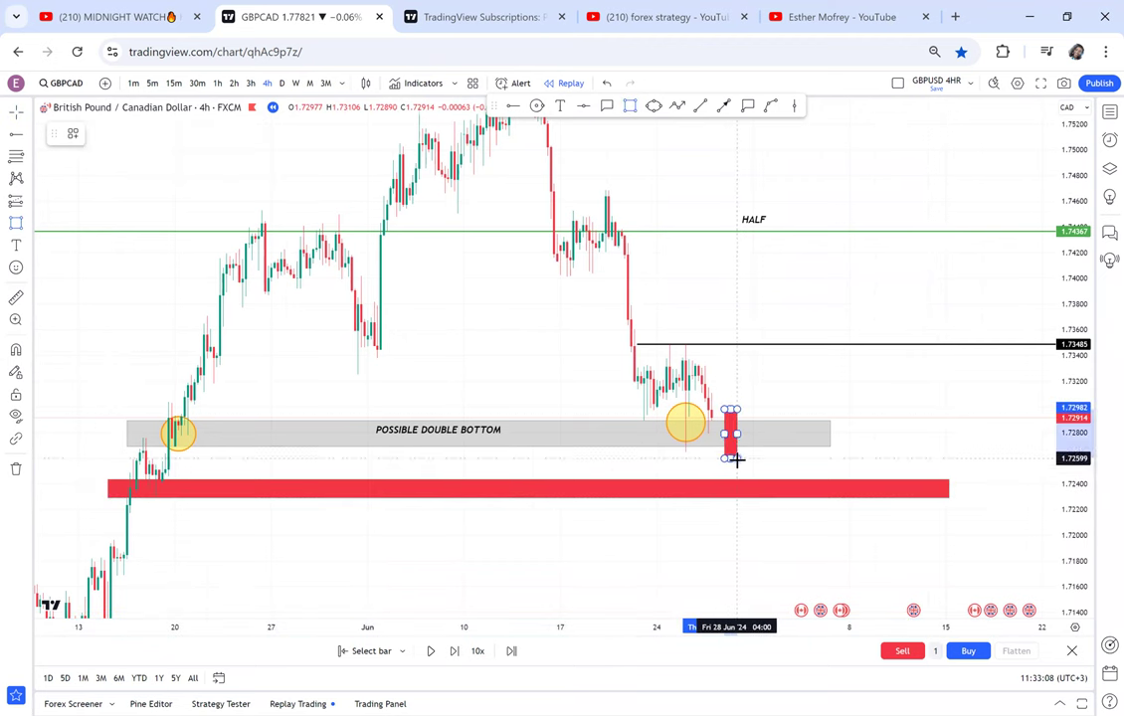
# Step: Change the fill of the wide red rectangle below the double-bottom zone to black at 14% opacity
pyautogui.click(239, 489)
pyautogui.click(118, 132)
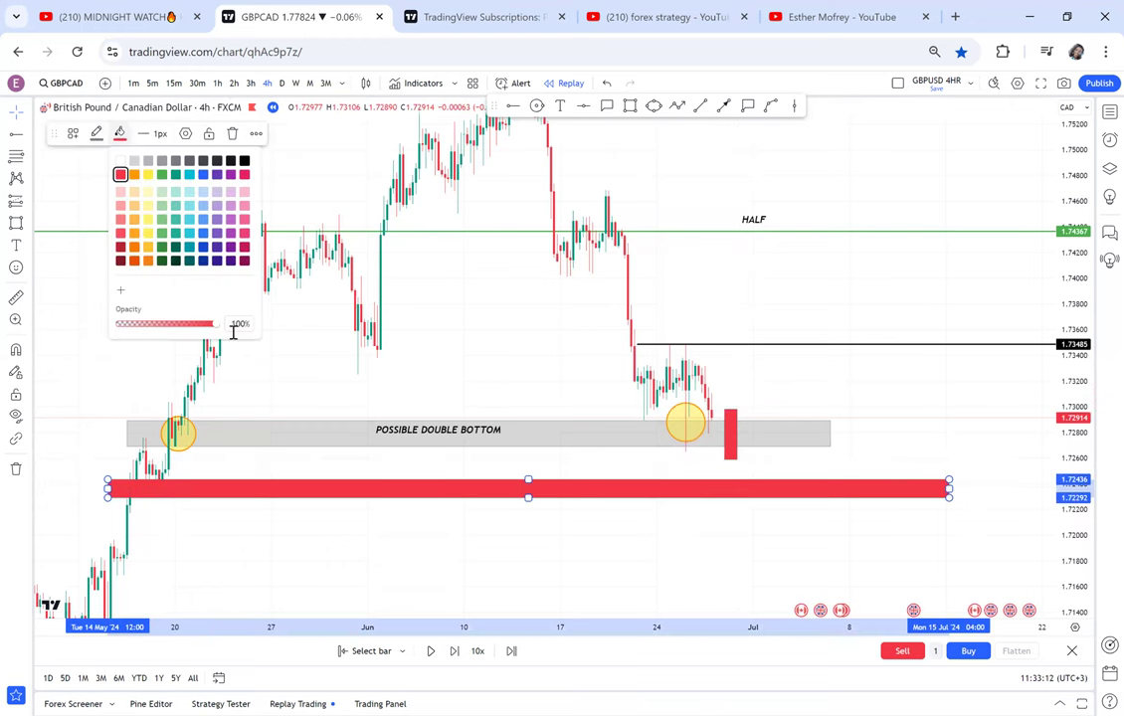
pyautogui.moveTo(212, 324); pyautogui.dragTo(128, 328)
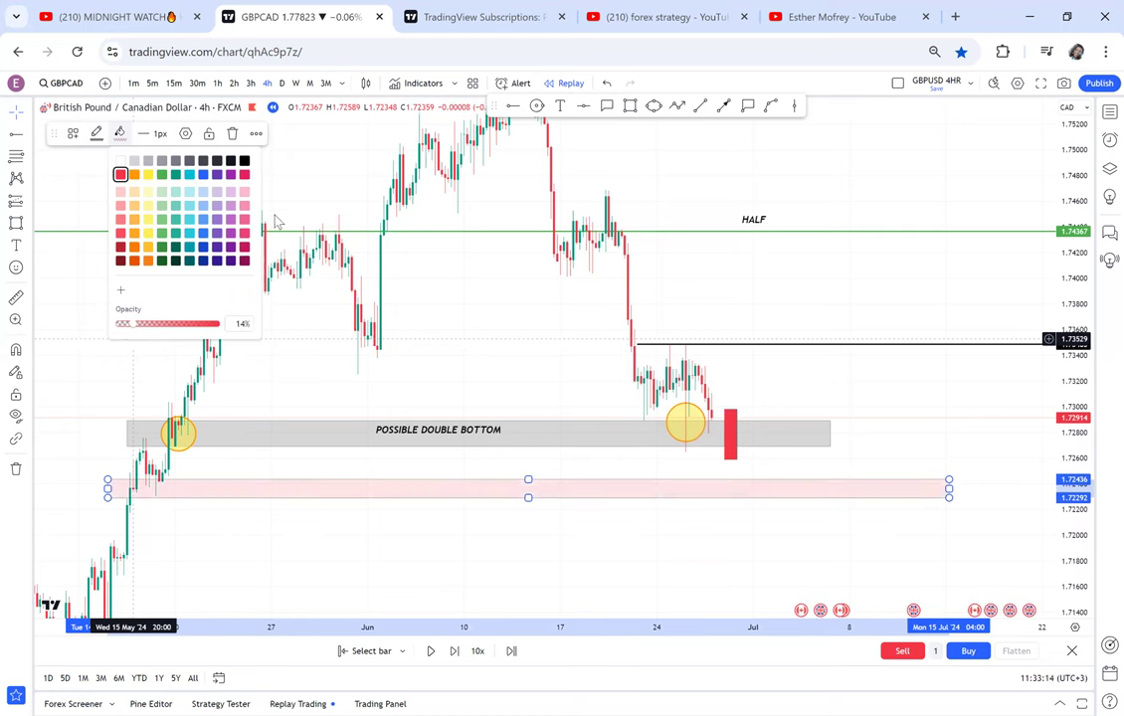
pyautogui.click(244, 160)
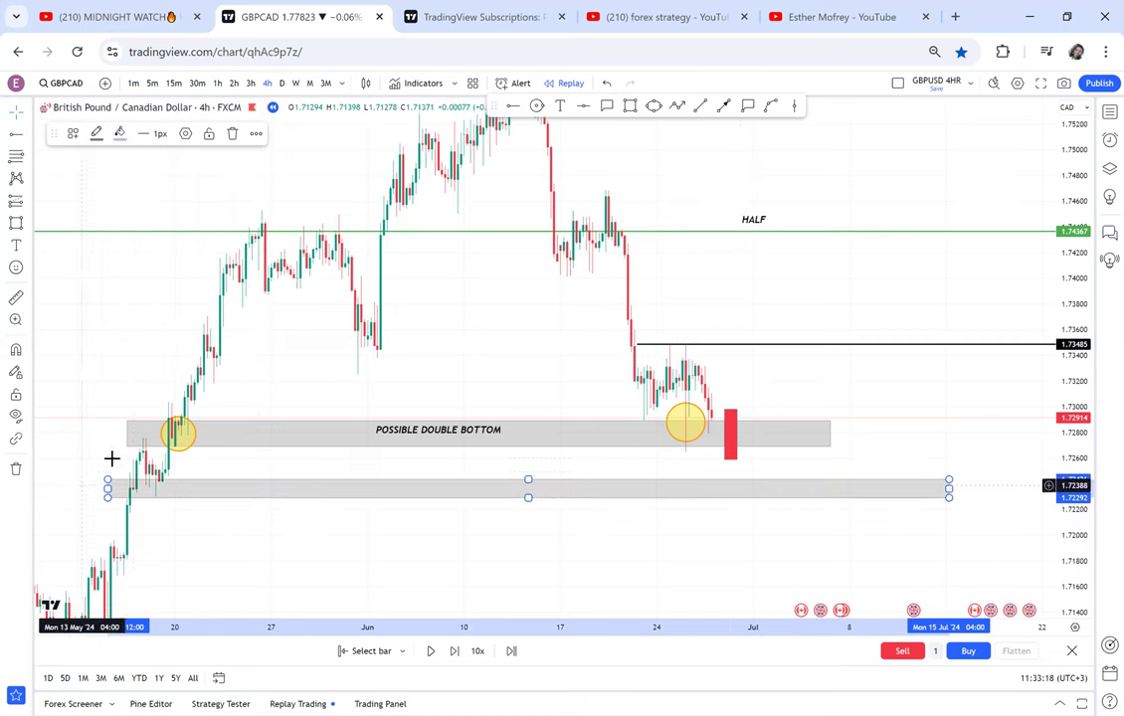
# Step: Advance the replay a few candles to the bullish candle closing at 1.73158 and delete the sketched red candle
pyautogui.click(452, 653)
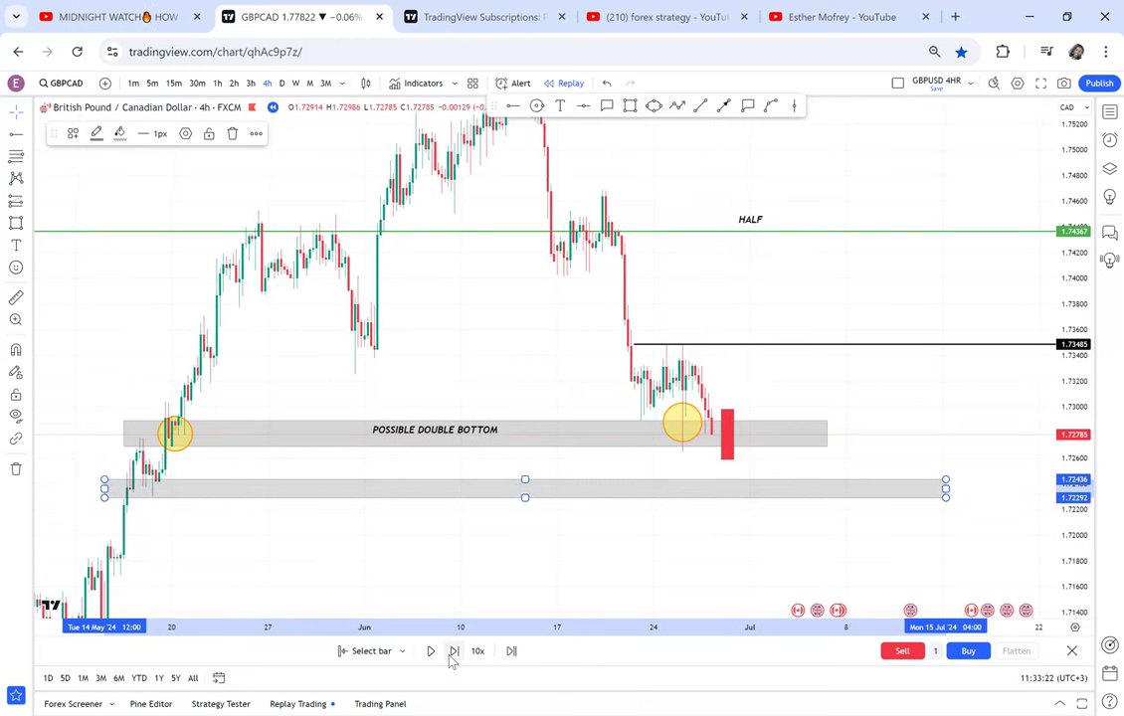
pyautogui.click(450, 658)
pyautogui.click(452, 652)
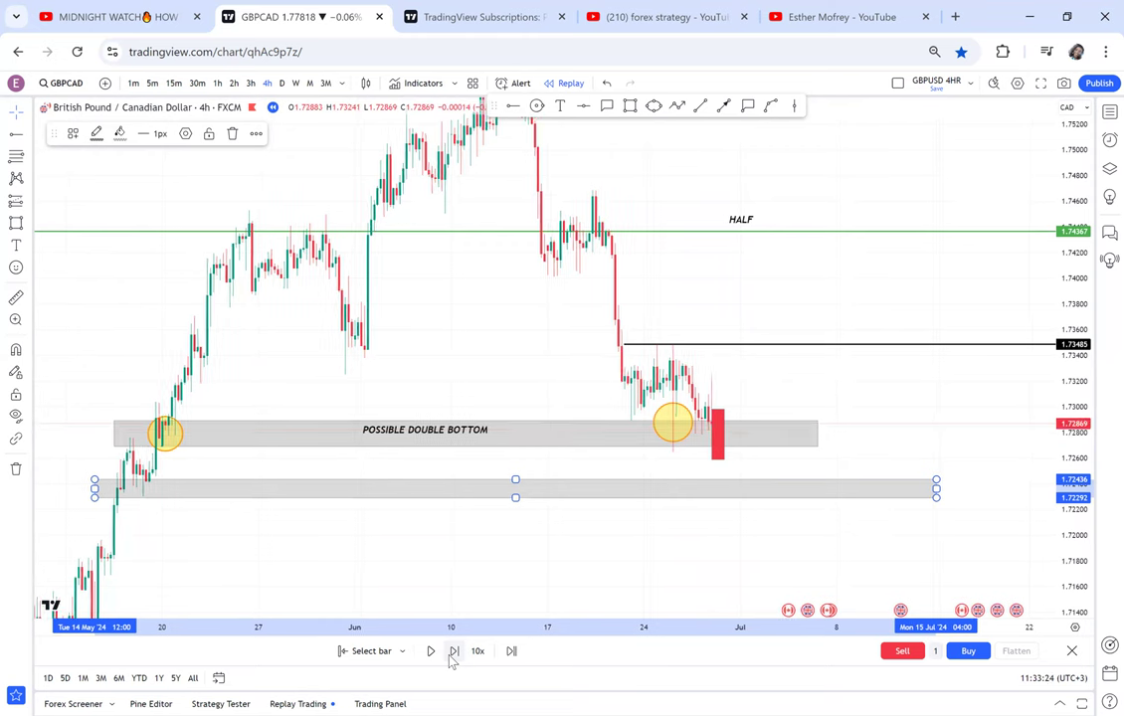
pyautogui.click(453, 656)
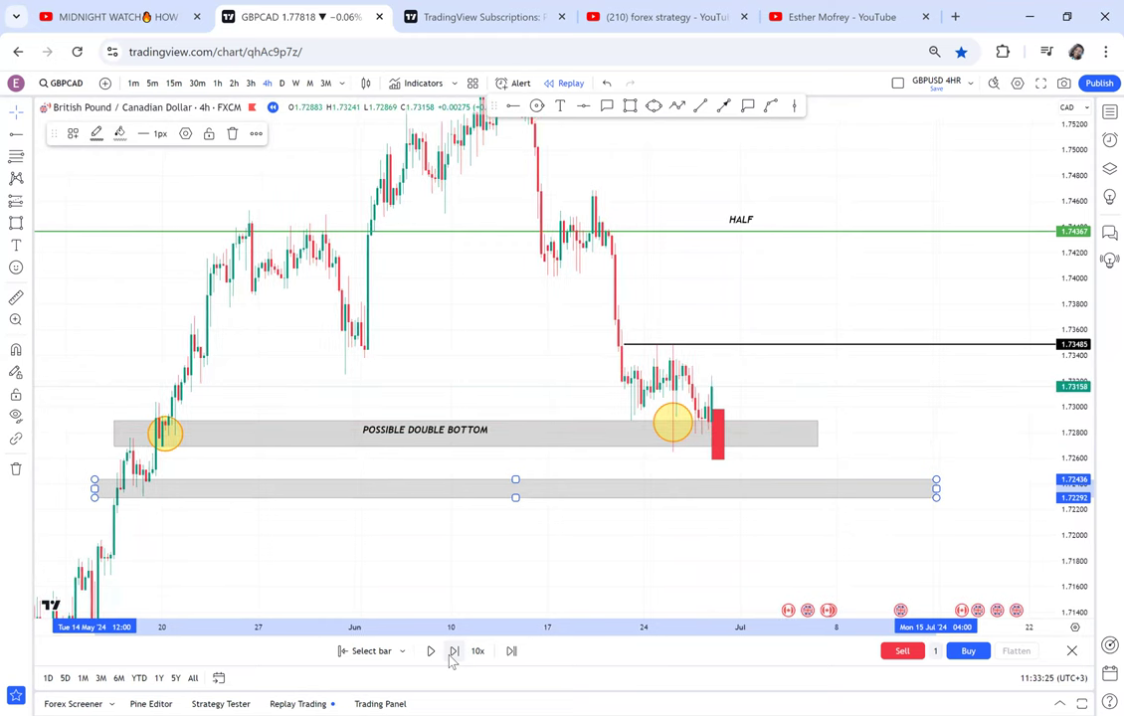
pyautogui.click(718, 410)
pyautogui.press('Delete')
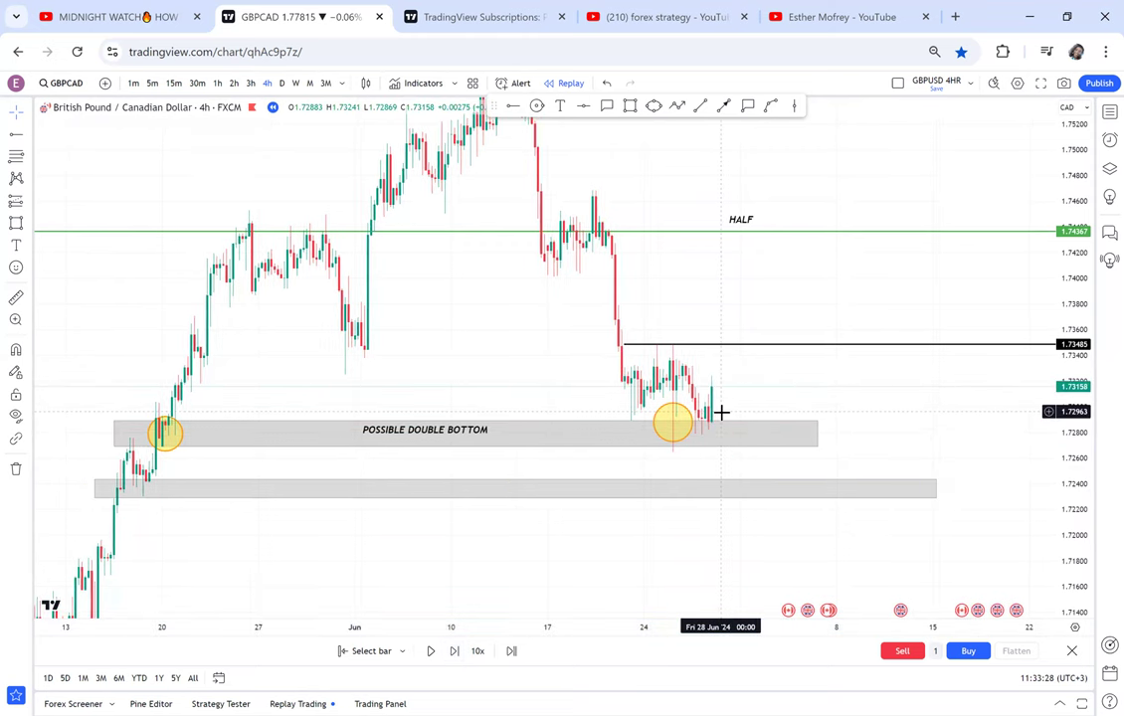
# Step: Move the black horizontal ray down to 1.73097, starting at the 26 June 2024 candles
pyautogui.scroll(3, 719, 410)
pyautogui.moveTo(787, 380); pyautogui.dragTo(885, 373)
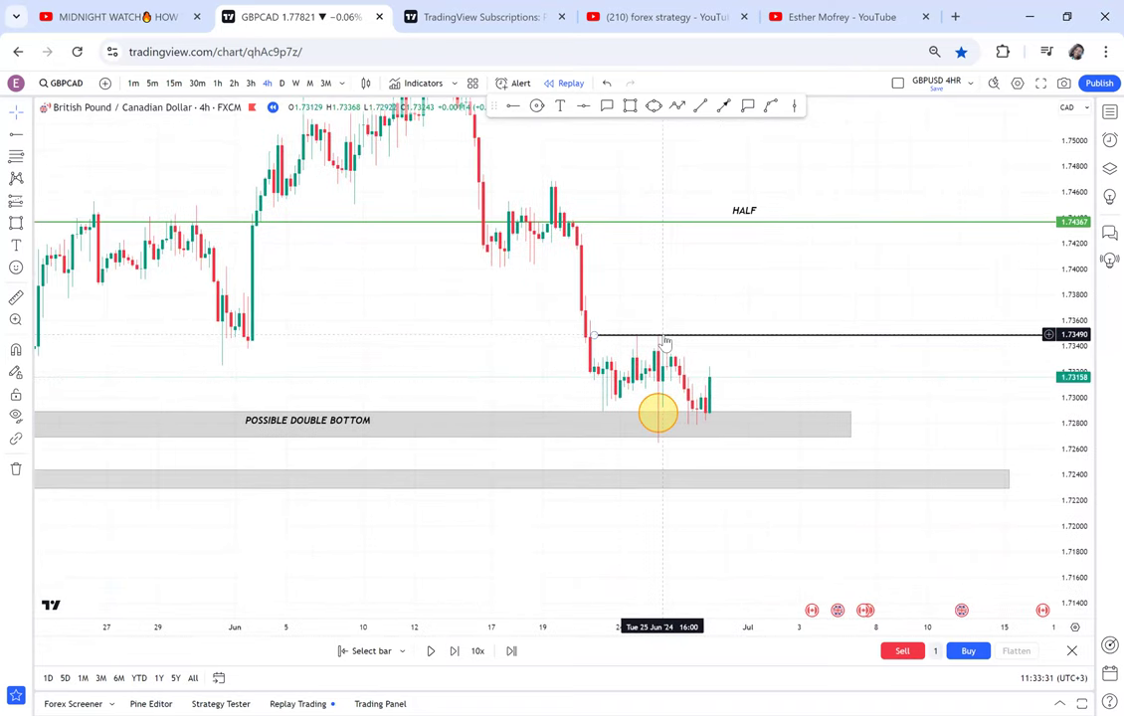
pyautogui.moveTo(616, 348); pyautogui.dragTo(679, 386)
pyautogui.scroll(2, 895, 471)
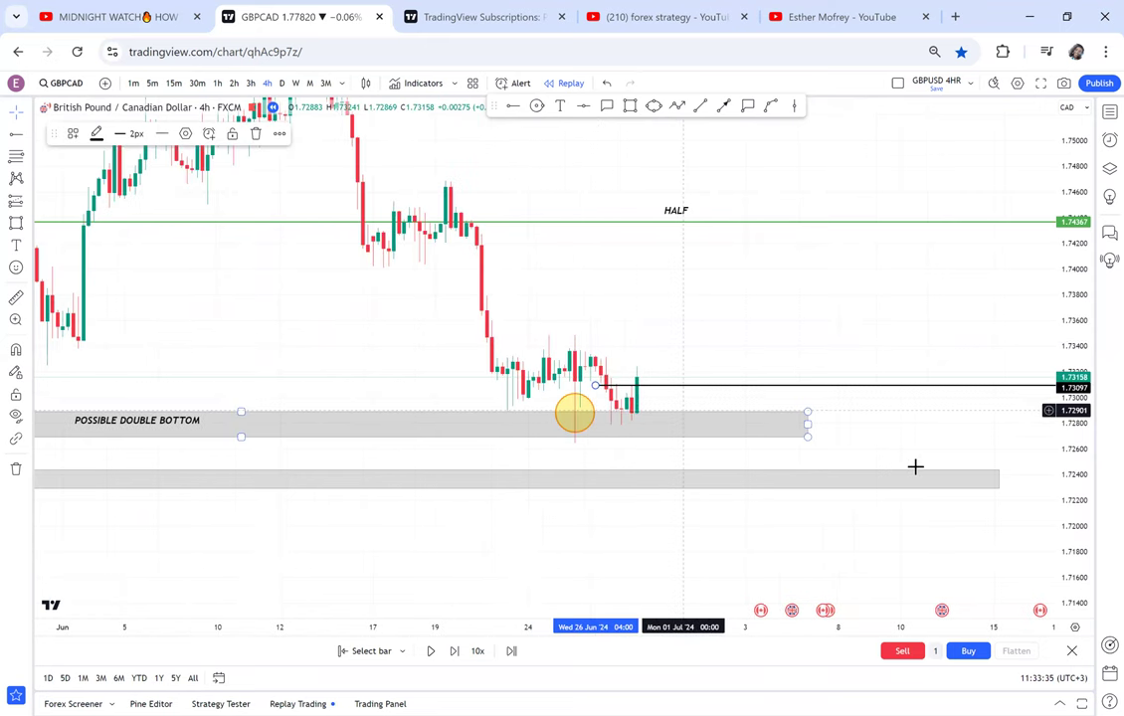
pyautogui.scroll(-2, 914, 466)
pyautogui.moveTo(1062, 562); pyautogui.dragTo(1036, 357)
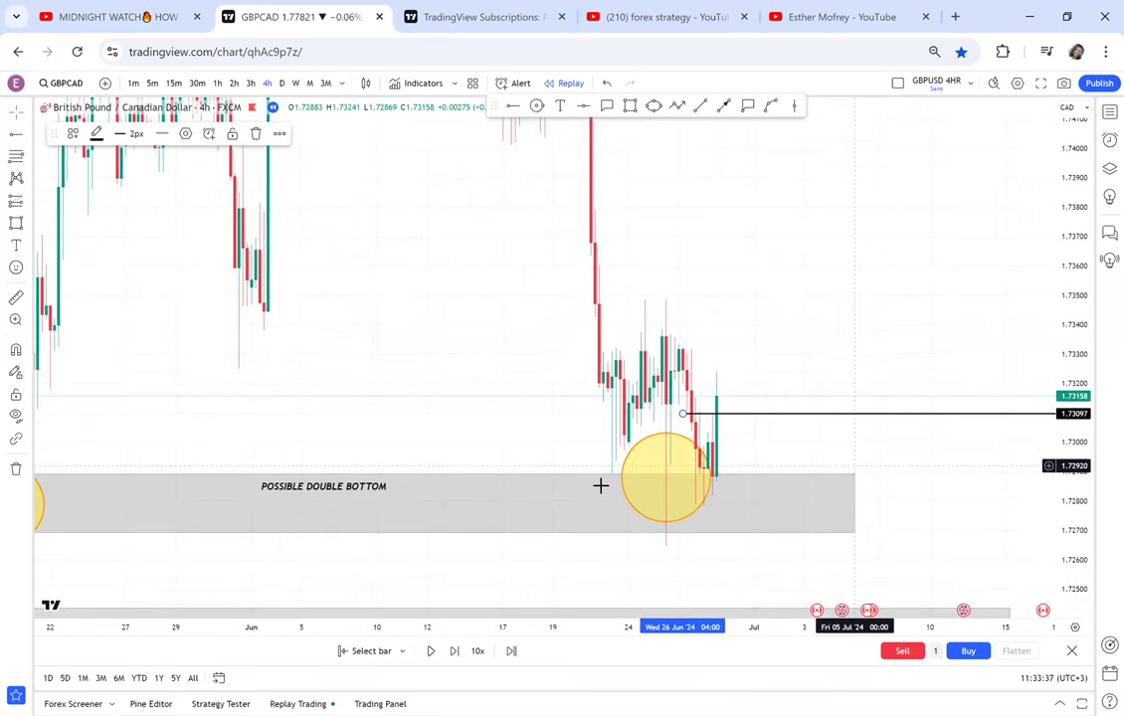
pyautogui.scroll(2, 599, 484)
pyautogui.moveTo(678, 454); pyautogui.dragTo(691, 391)
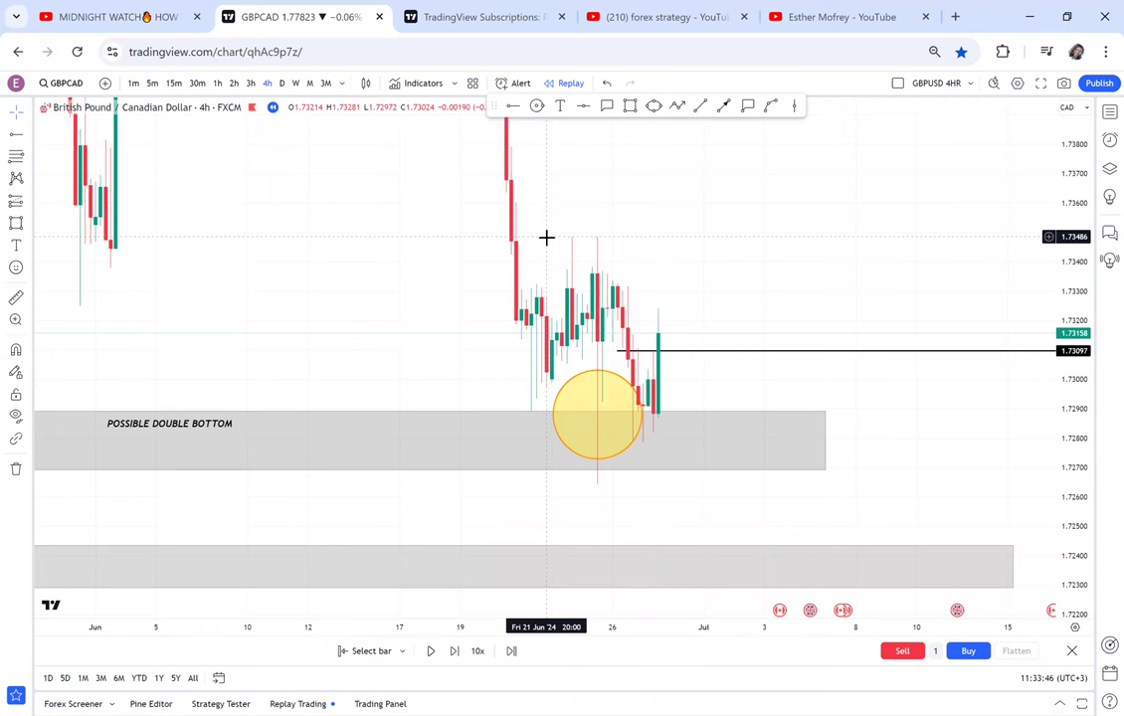
# Step: Place a long position at 1.73152 with its stop at 1.72297 under the lower grey zone and its target at 1.74368 on the HALF line
pyautogui.moveTo(1085, 344); pyautogui.dragTo(1024, 547)
pyautogui.scroll(-2, 890, 298)
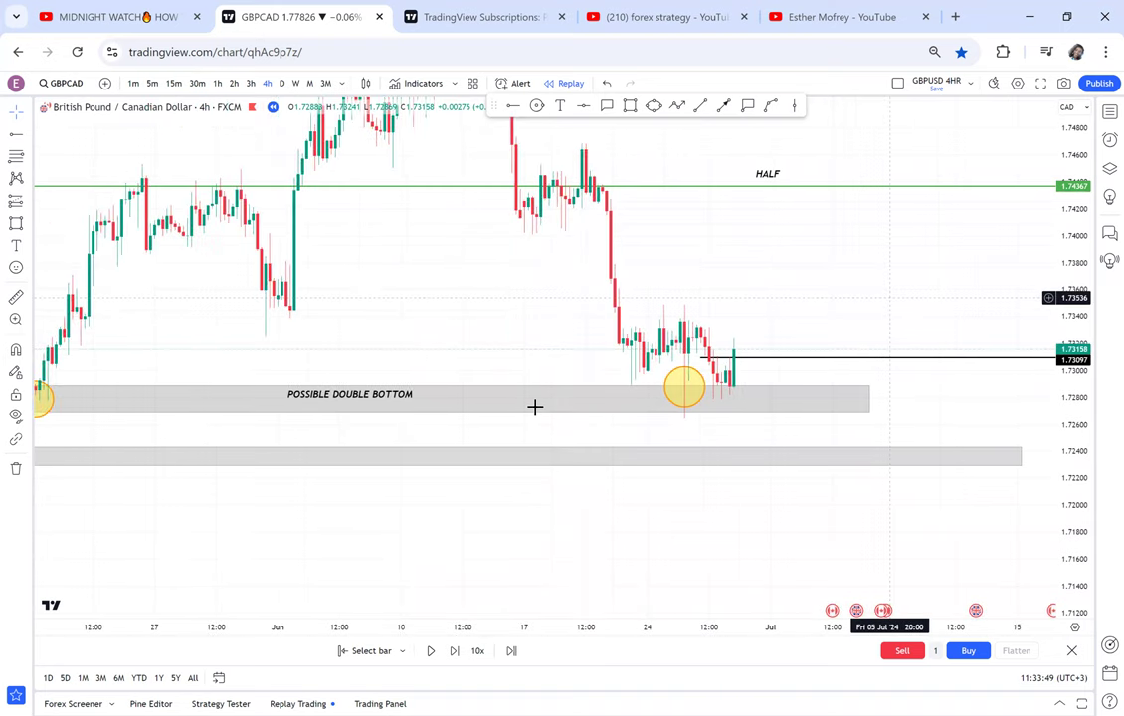
pyautogui.moveTo(889, 298); pyautogui.dragTo(858, 359)
pyautogui.click(31, 203)
pyautogui.click(80, 217)
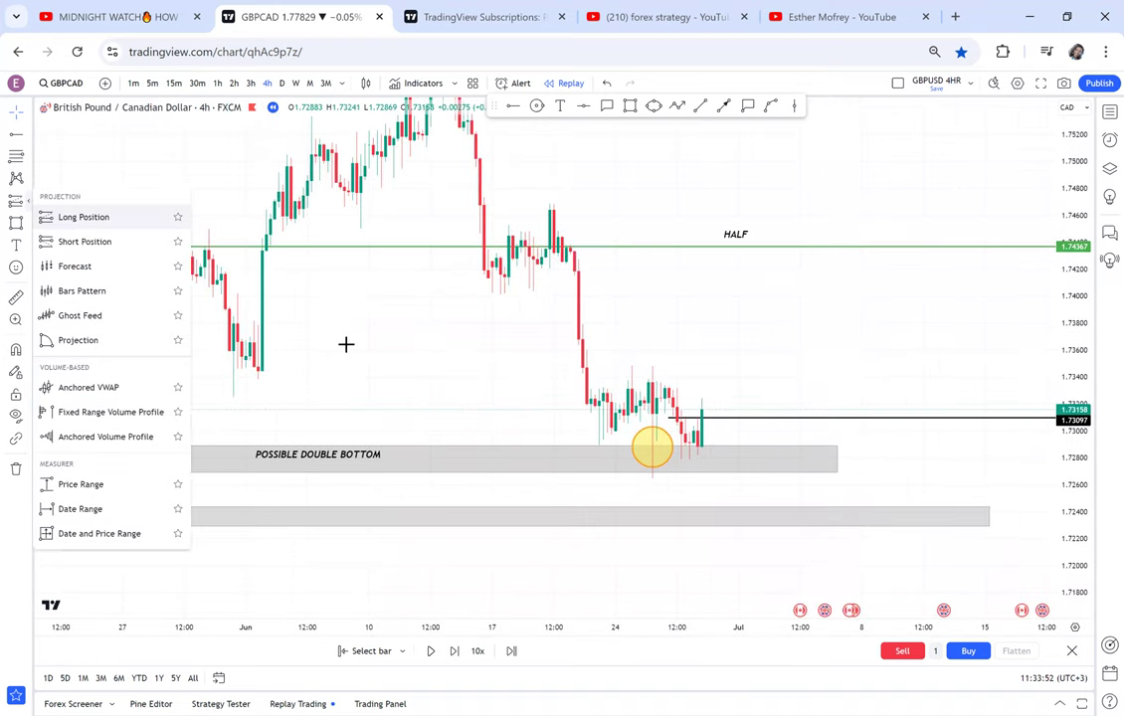
pyautogui.click(708, 410)
pyautogui.moveTo(709, 500); pyautogui.dragTo(706, 515)
pyautogui.scroll(-2, 714, 489)
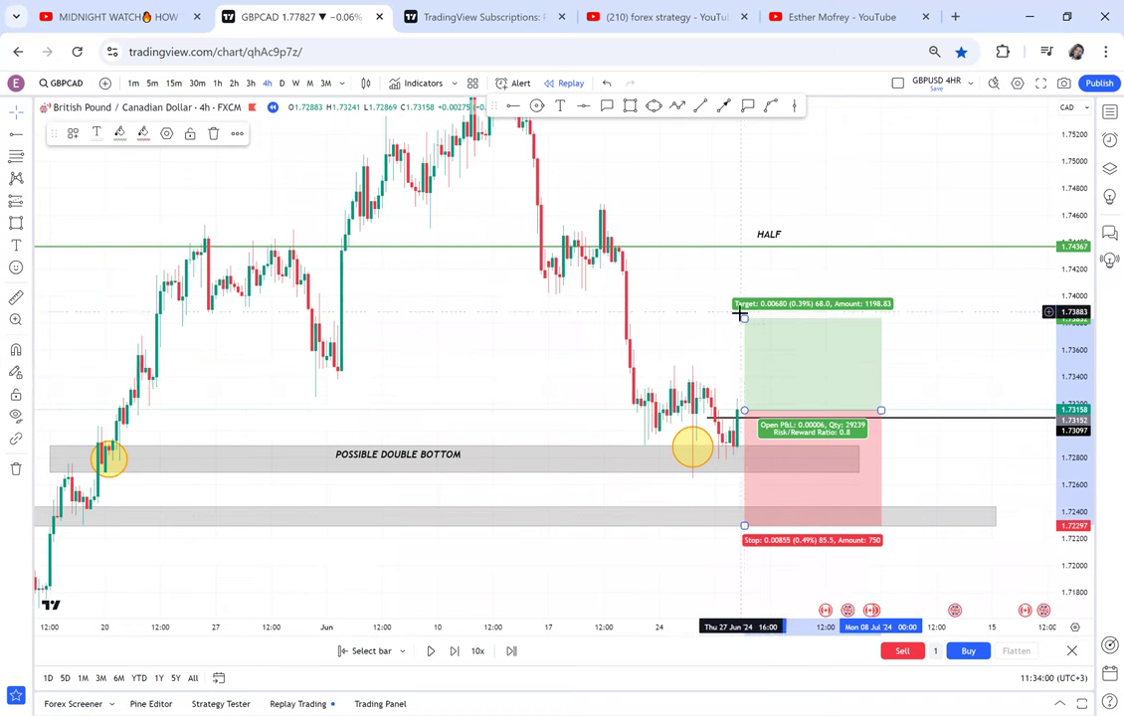
pyautogui.moveTo(743, 318); pyautogui.dragTo(733, 246)
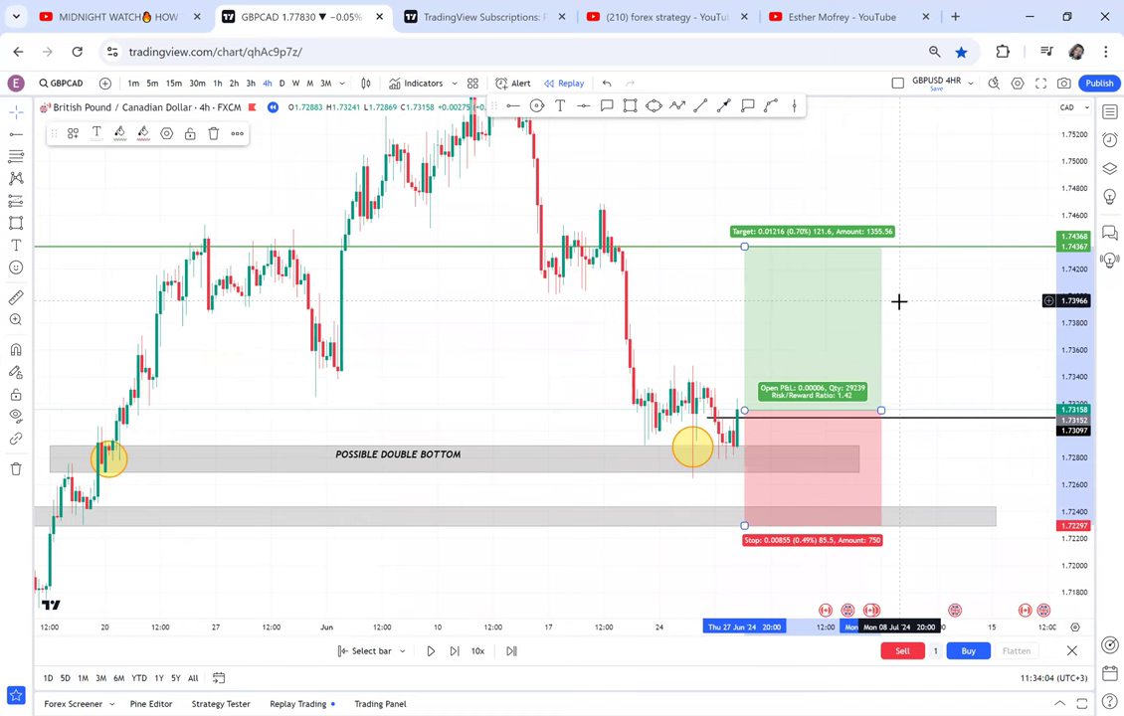
pyautogui.click(898, 302)
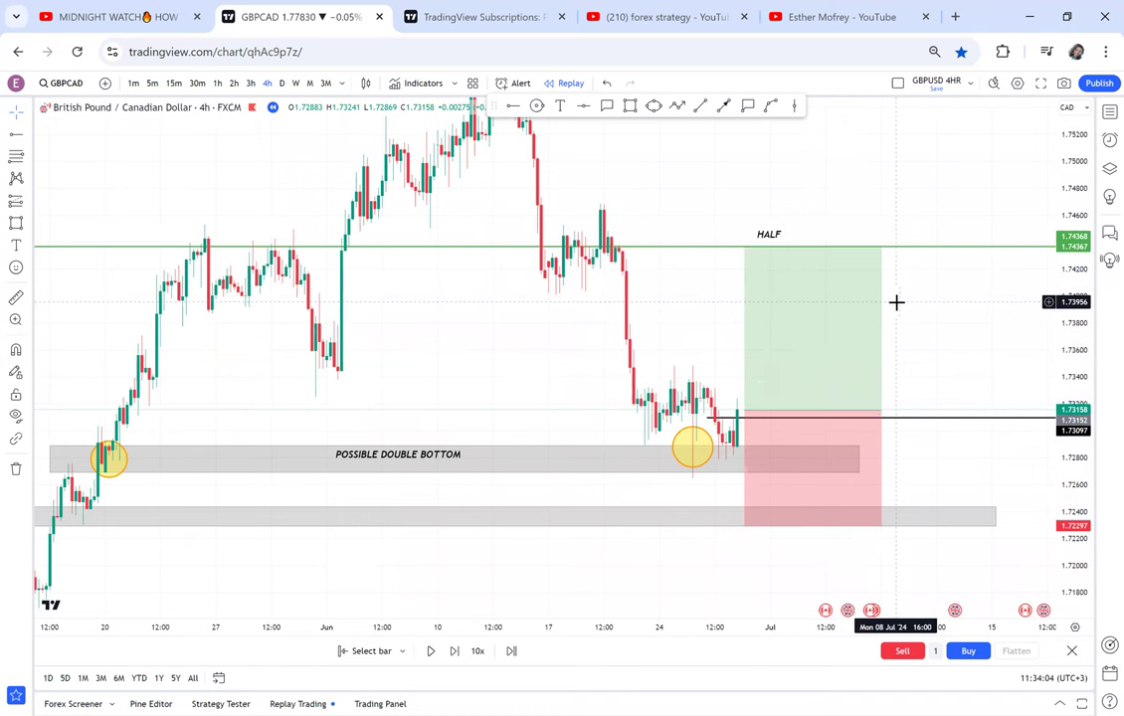
# Step: Measure the distance in pips from the long position's entry up to the green HALF line
pyautogui.click(16, 298)
pyautogui.click(636, 410)
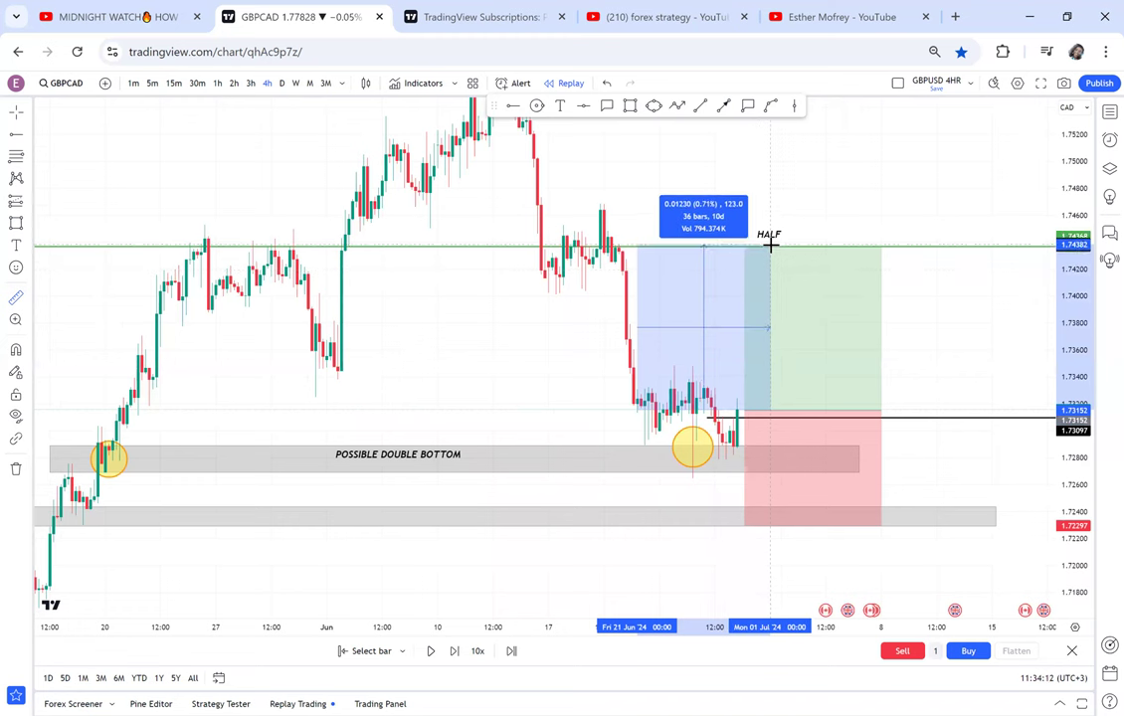
pyautogui.click(771, 250)
pyautogui.click(932, 330)
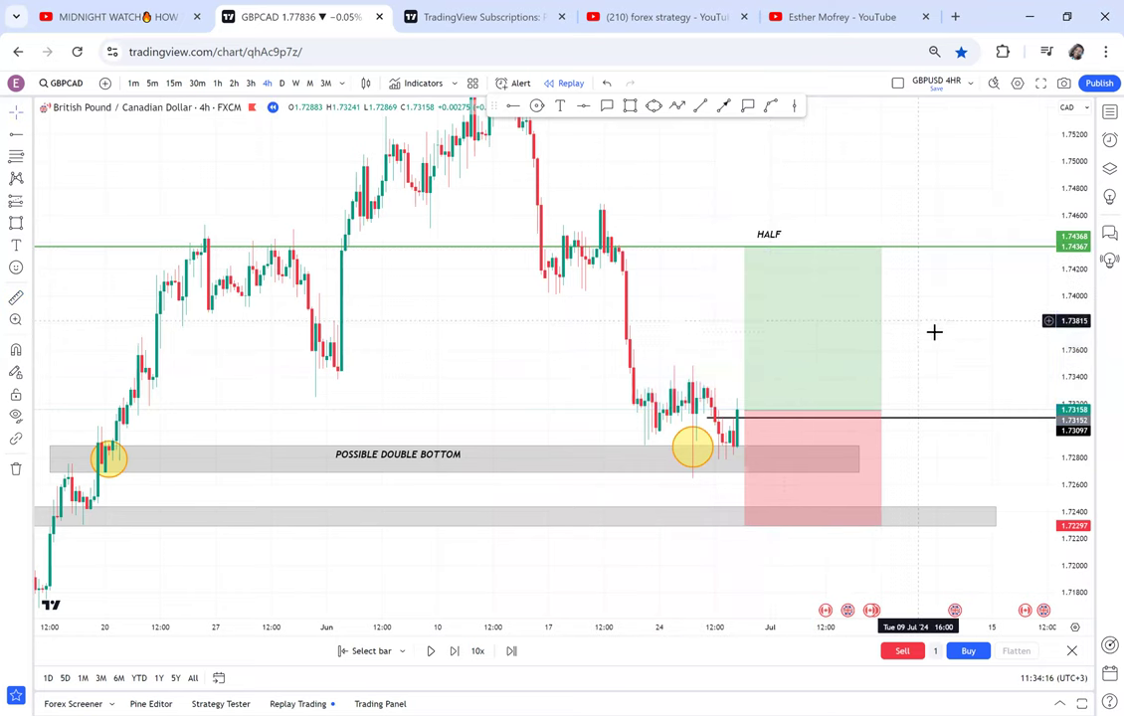
pyautogui.scroll(-3, 855, 322)
pyautogui.moveTo(880, 332); pyautogui.dragTo(856, 329)
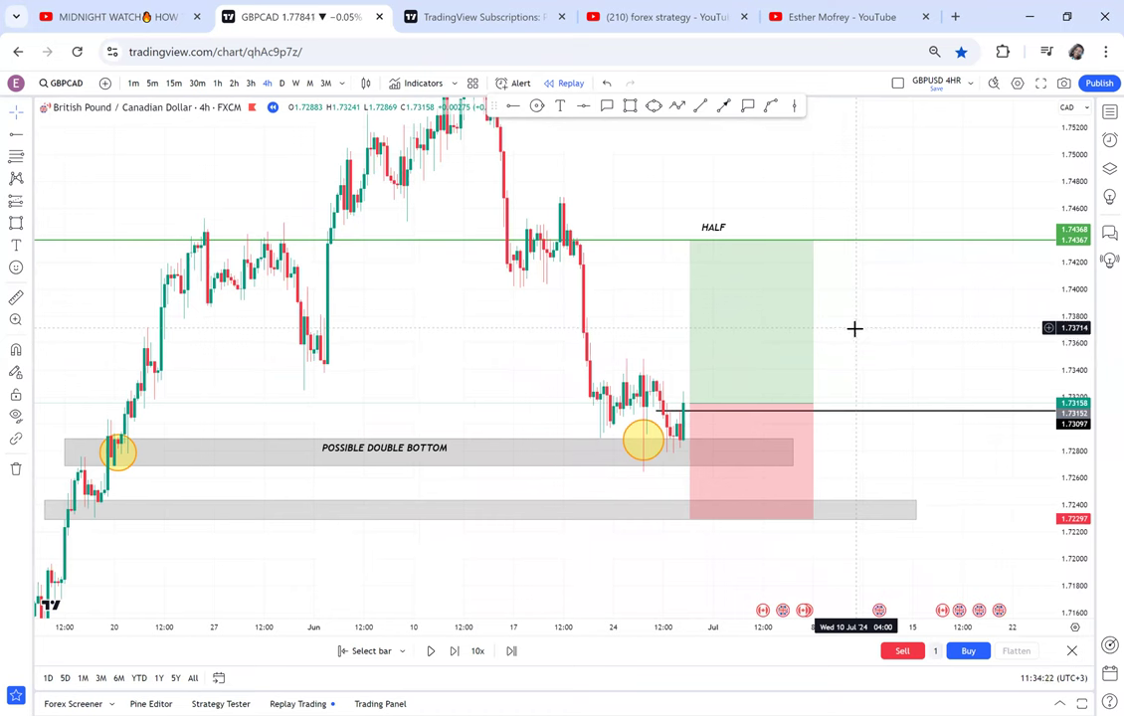
pyautogui.click(630, 403)
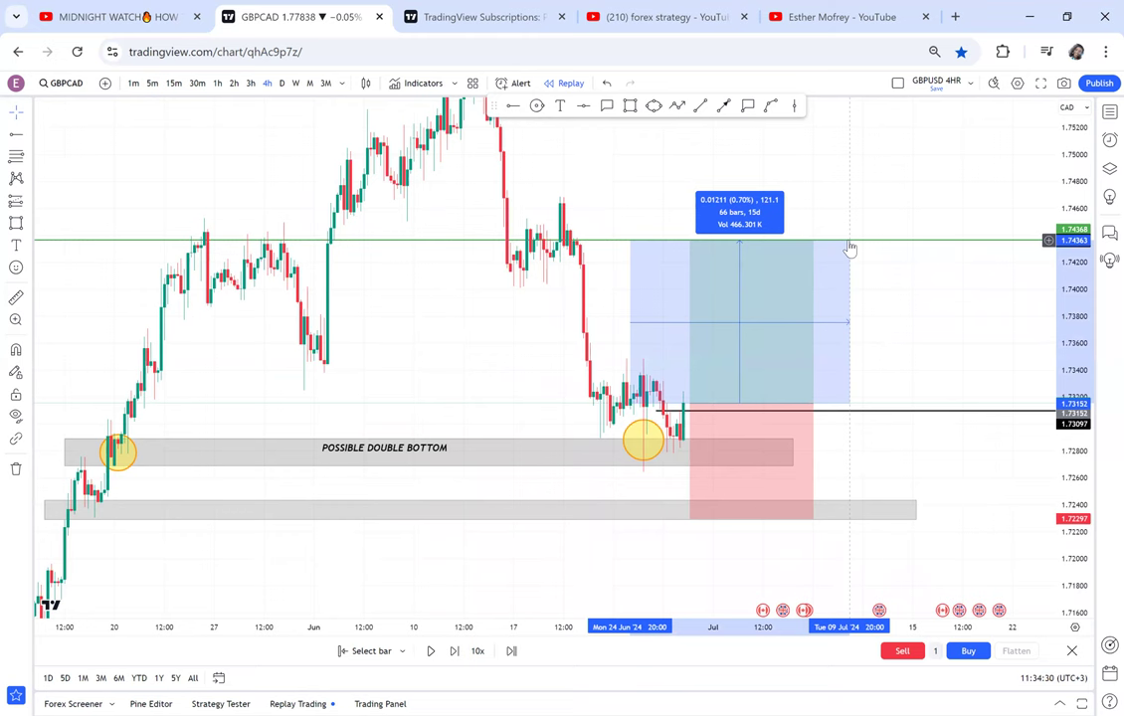
pyautogui.click(888, 286)
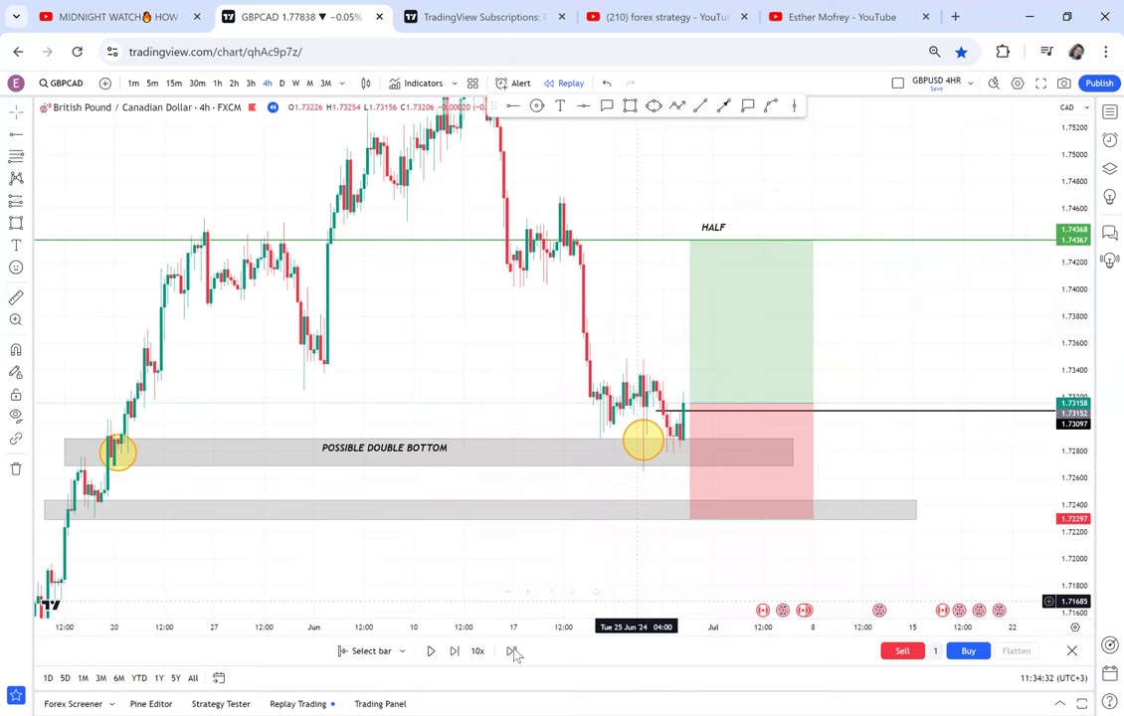
# Step: Advance the replay candle by candle until price passes the long position's target at the HALF line
pyautogui.click(462, 658)
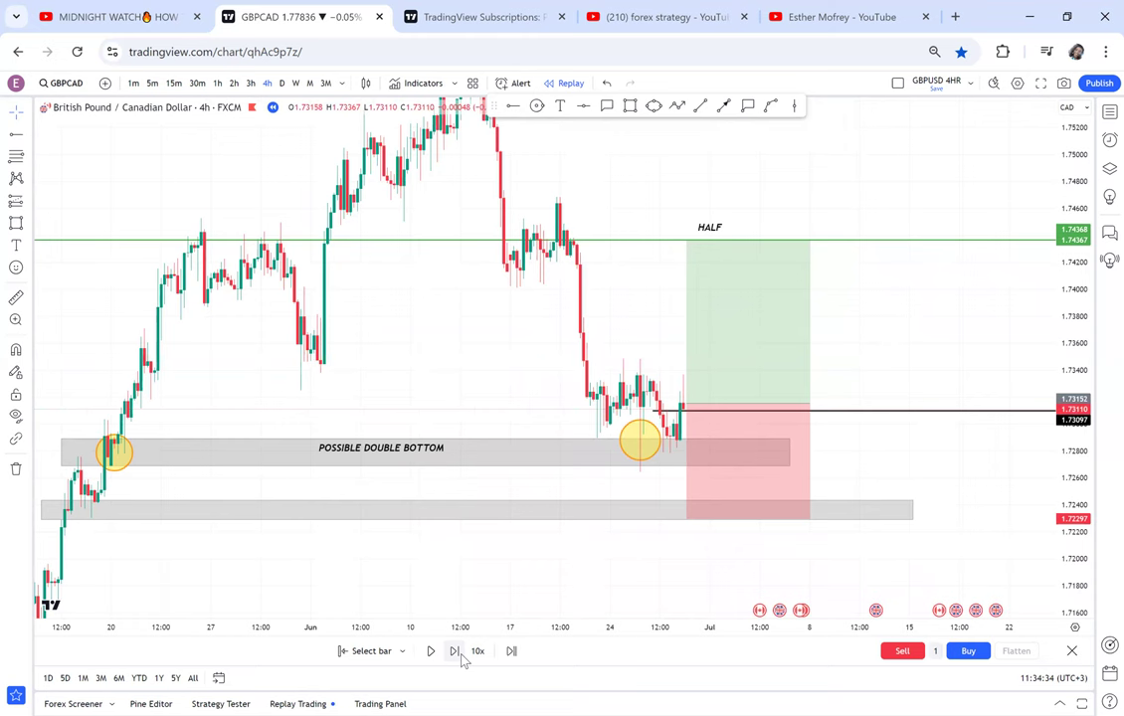
pyautogui.click(462, 658)
pyautogui.click(456, 653)
pyautogui.click(455, 653)
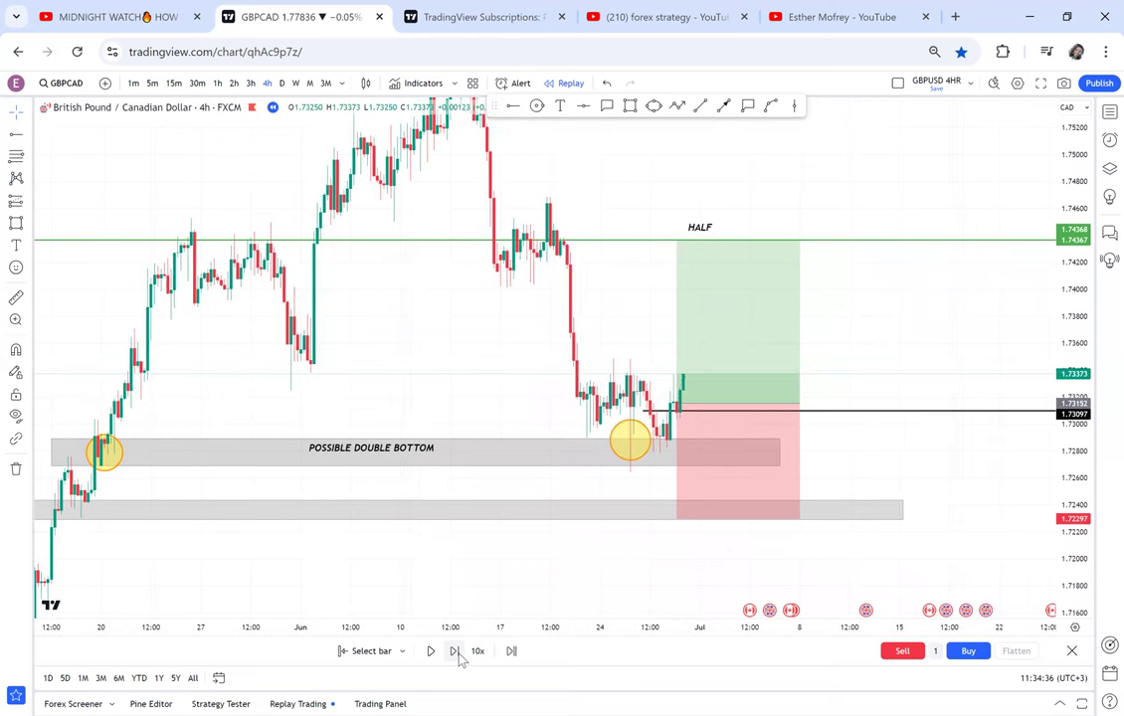
pyautogui.click(457, 655)
pyautogui.click(456, 655)
pyautogui.click(456, 655)
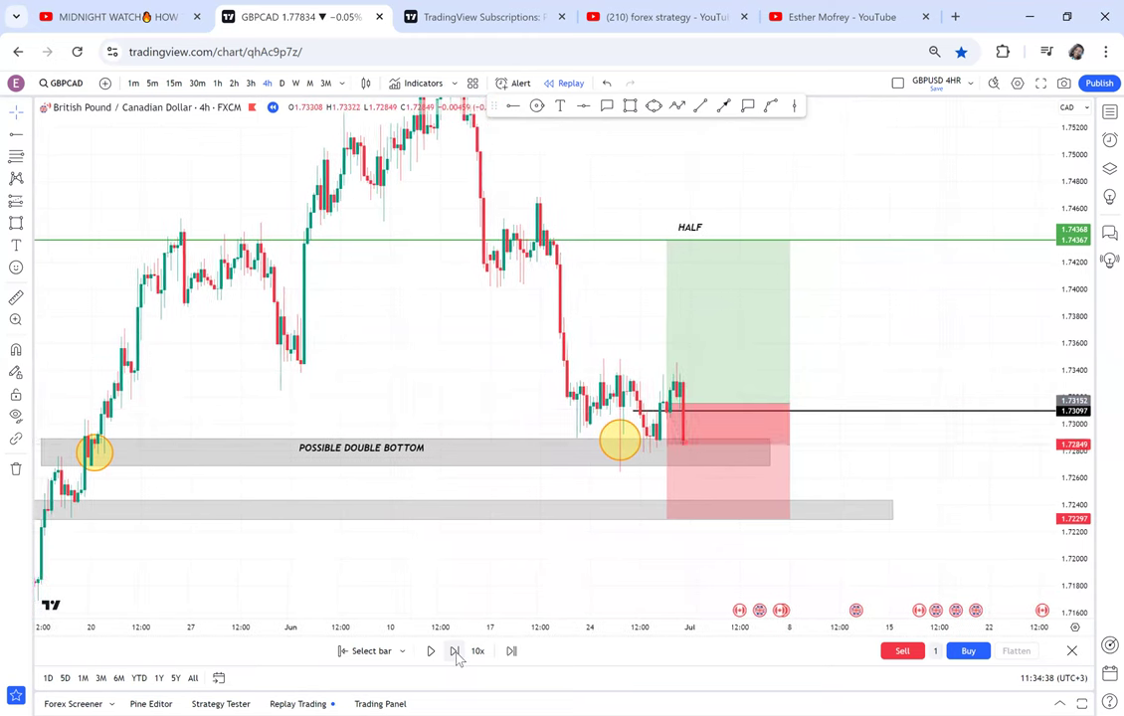
pyautogui.click(455, 655)
pyautogui.click(456, 656)
pyautogui.click(455, 652)
pyautogui.click(455, 652)
pyautogui.click(456, 653)
pyautogui.click(456, 653)
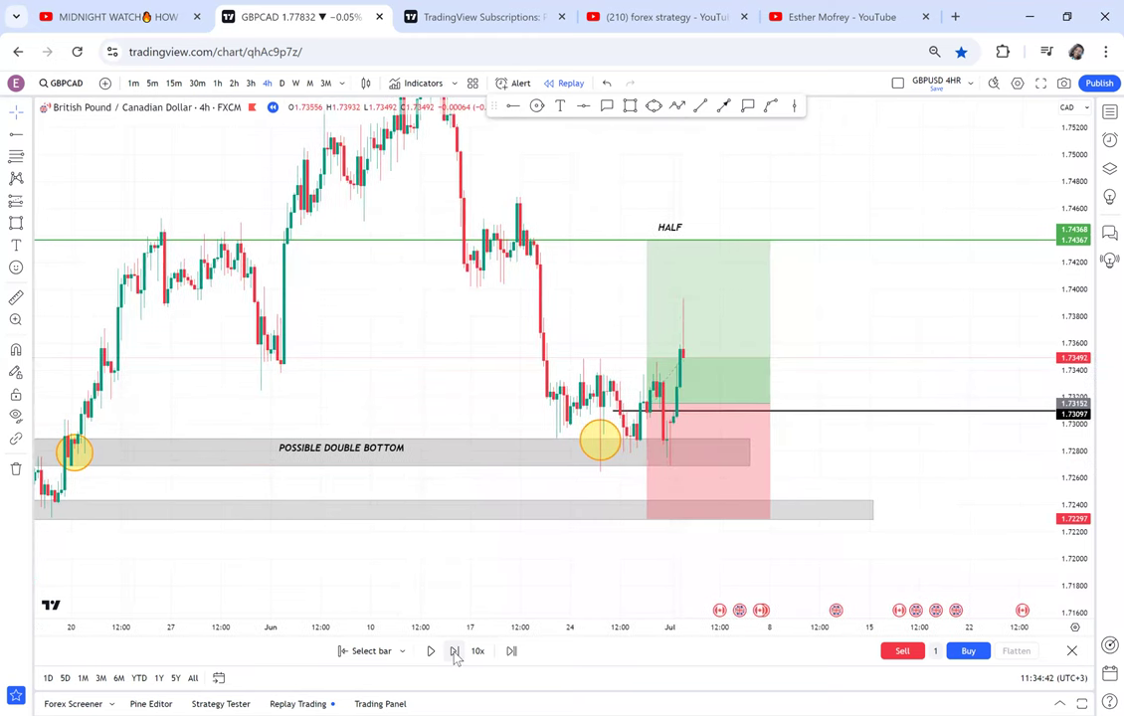
pyautogui.click(455, 653)
pyautogui.click(456, 653)
pyautogui.click(455, 653)
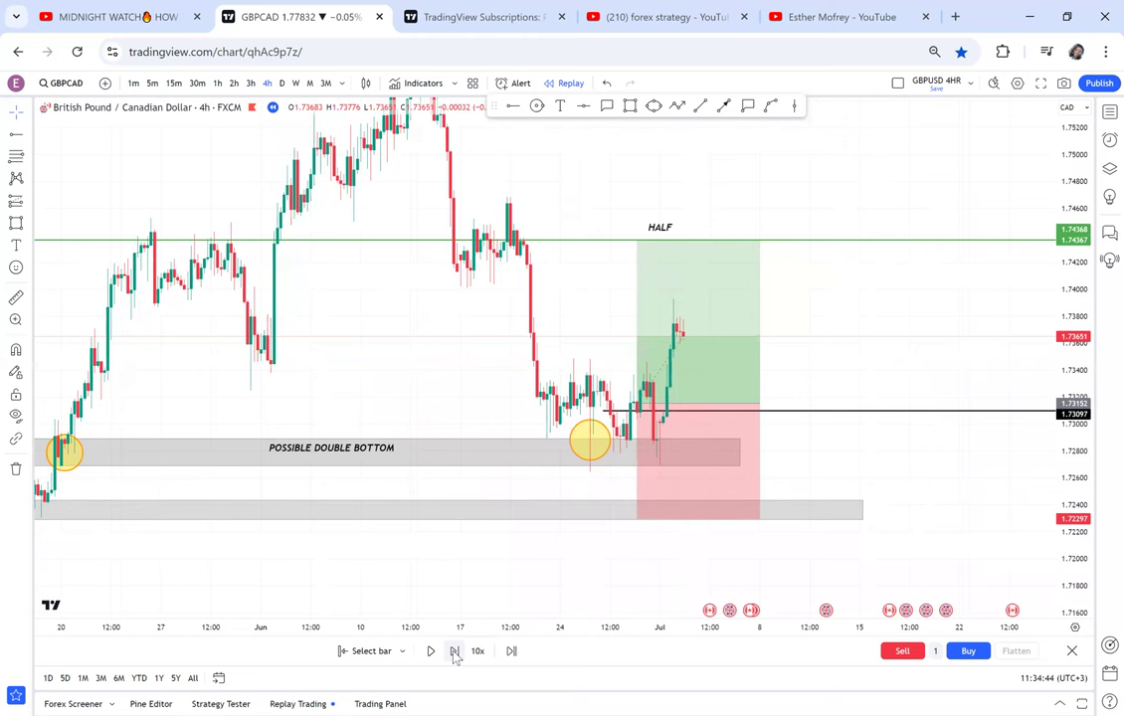
pyautogui.click(455, 654)
pyautogui.click(454, 652)
pyautogui.click(454, 652)
pyautogui.click(454, 653)
pyautogui.click(454, 652)
pyautogui.click(454, 652)
pyautogui.click(455, 653)
pyautogui.click(454, 652)
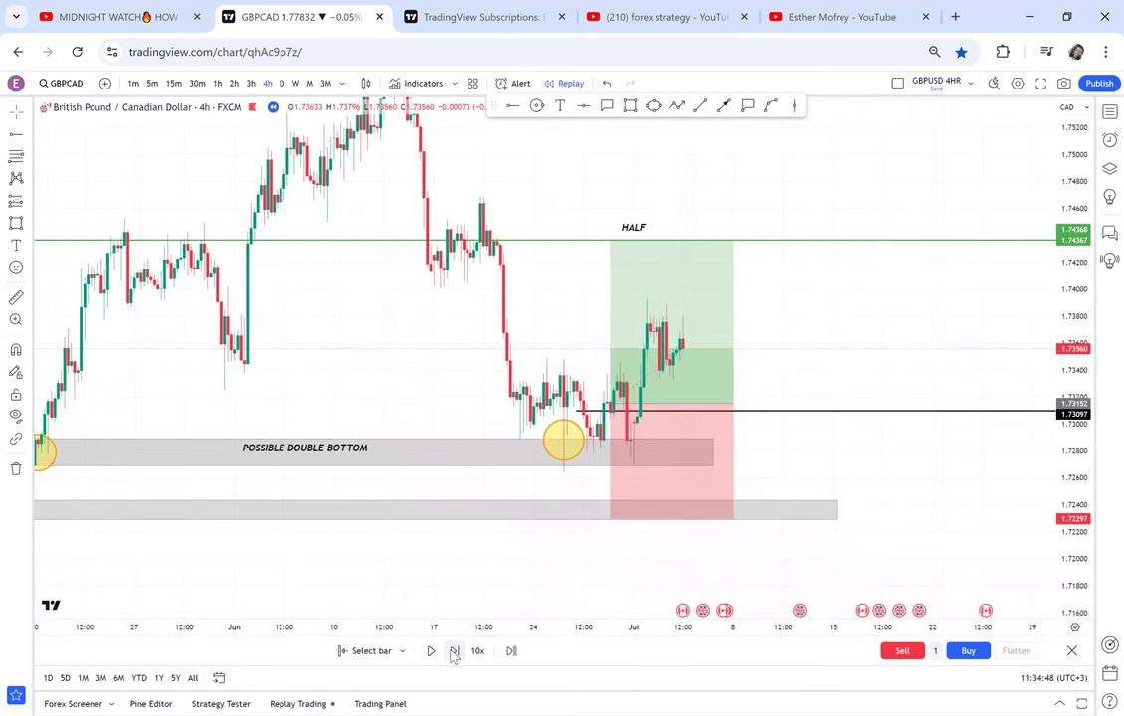
pyautogui.click(454, 652)
pyautogui.click(453, 651)
pyautogui.click(453, 652)
pyautogui.click(453, 651)
pyautogui.click(453, 651)
pyautogui.click(453, 651)
pyautogui.click(454, 652)
pyautogui.click(453, 651)
pyautogui.click(453, 651)
pyautogui.click(453, 652)
pyautogui.click(454, 652)
pyautogui.click(453, 651)
pyautogui.click(453, 651)
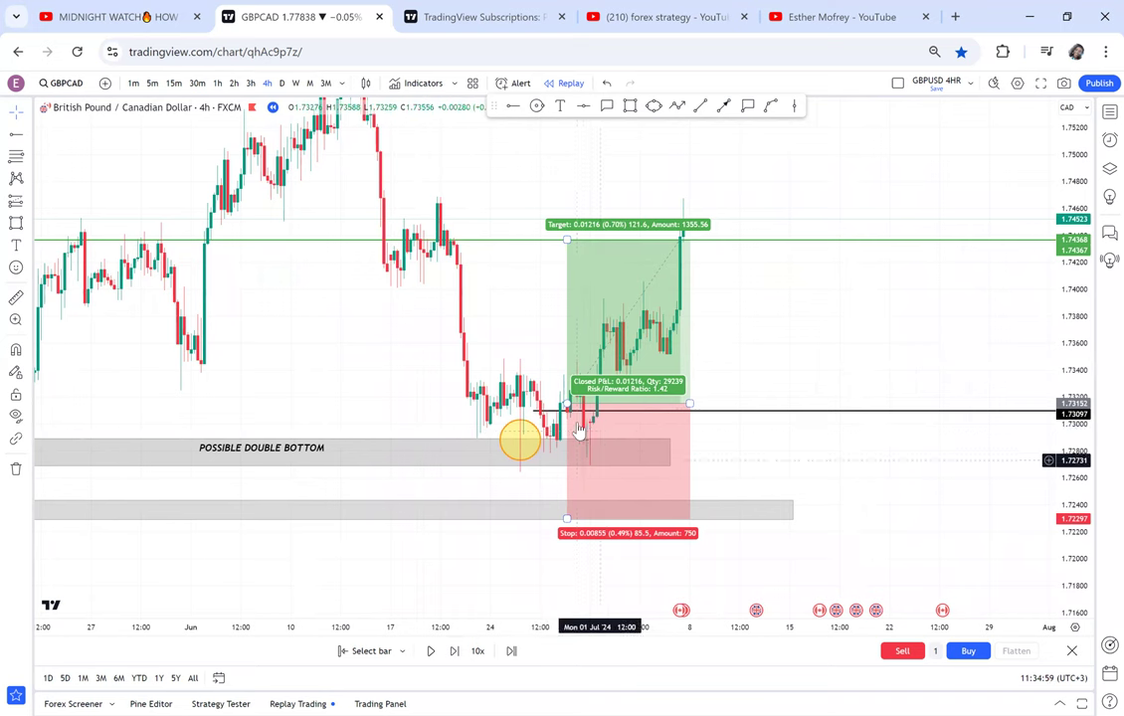
# Step: Measure the drawdown from the long position's entry to the bottom of the double-bottom zone
pyautogui.click(17, 299)
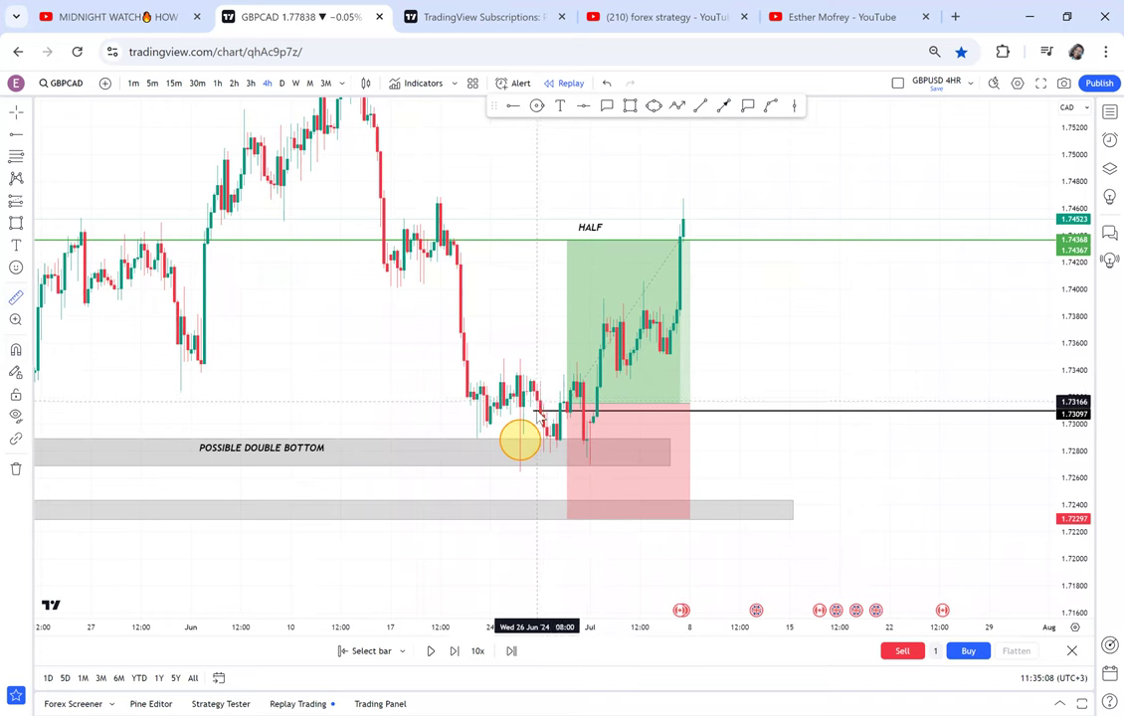
pyautogui.click(537, 404)
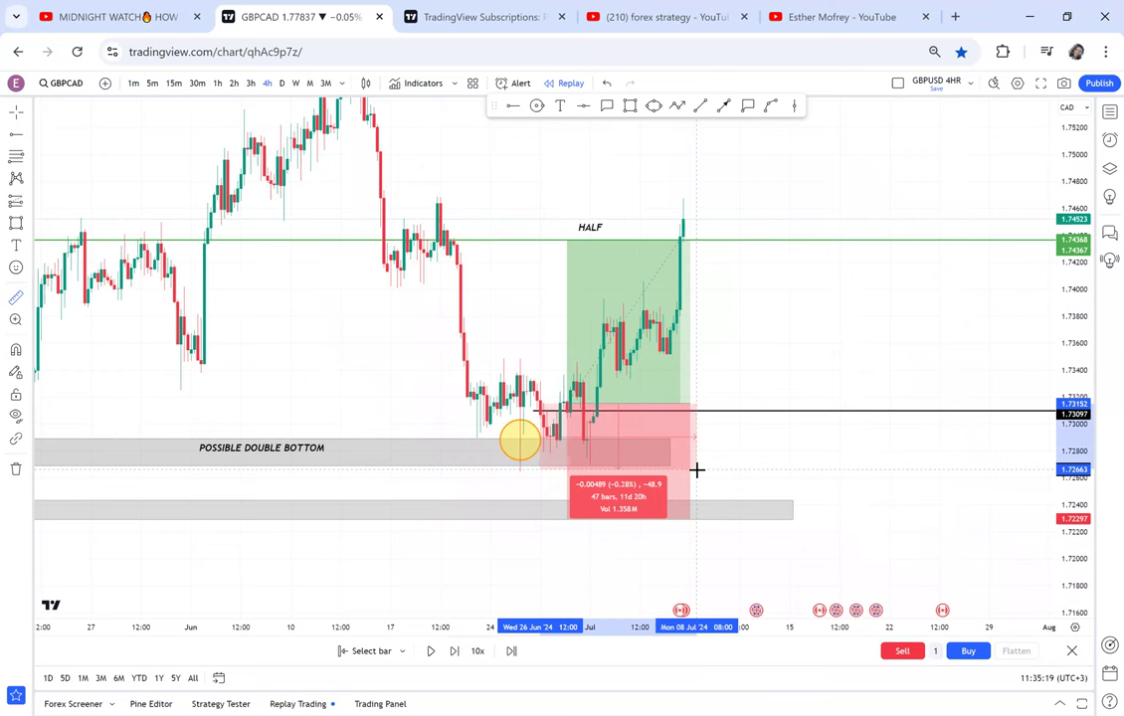
pyautogui.click(743, 239)
# Step: Add a text note beside the trade reading "121 PIPS", "0.01 = $12", "0.1 = $121", "1 = $1210" and "10 = $12100"
pyautogui.moveTo(787, 316); pyautogui.dragTo(702, 323)
pyautogui.click(561, 107)
pyautogui.click(688, 290)
pyautogui.write('1 =')
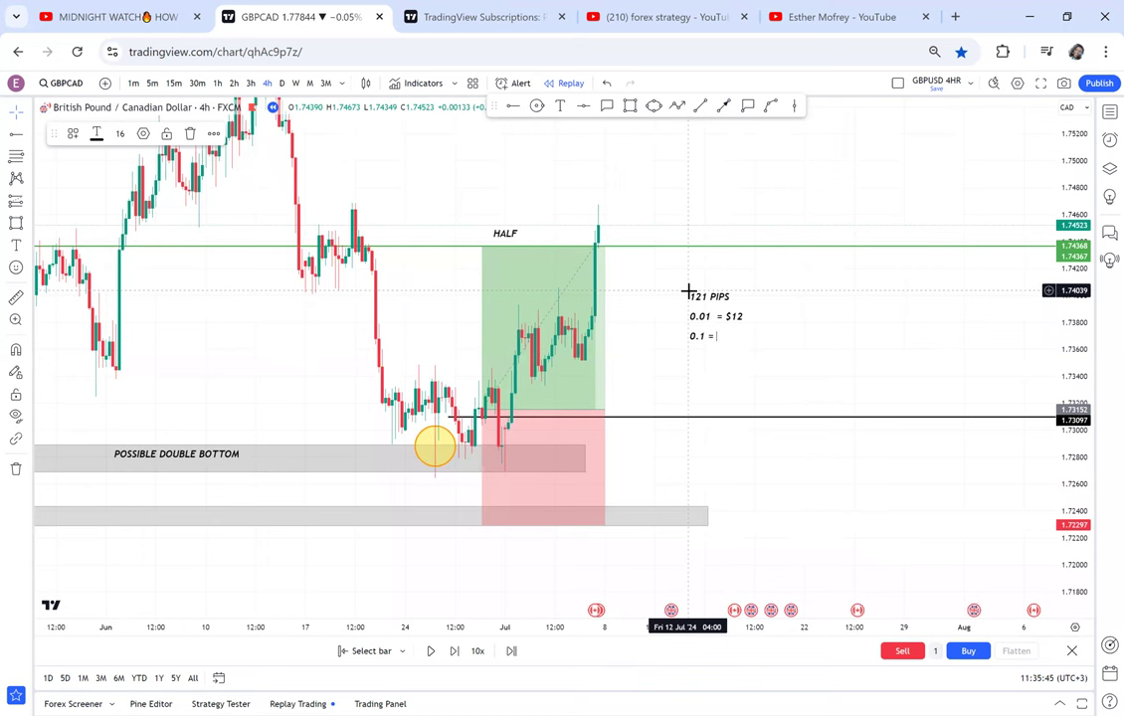
pyautogui.write('$121')
pyautogui.write('000')
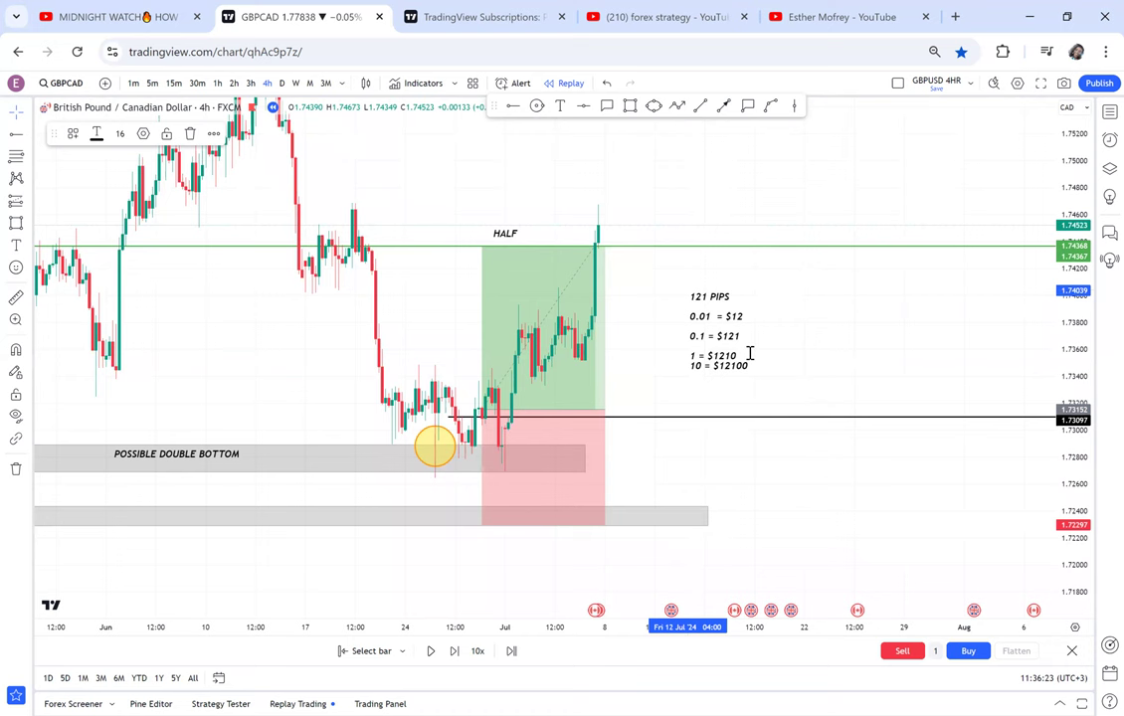
pyautogui.press('Return')
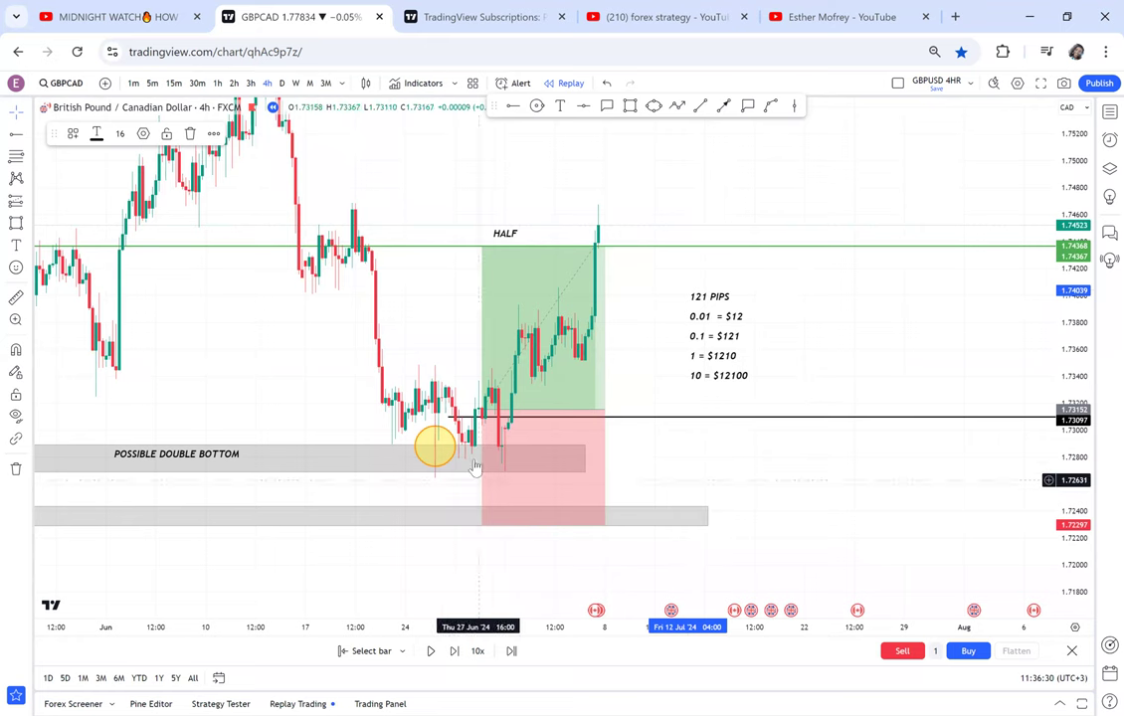
pyautogui.scroll(-2, 480, 434)
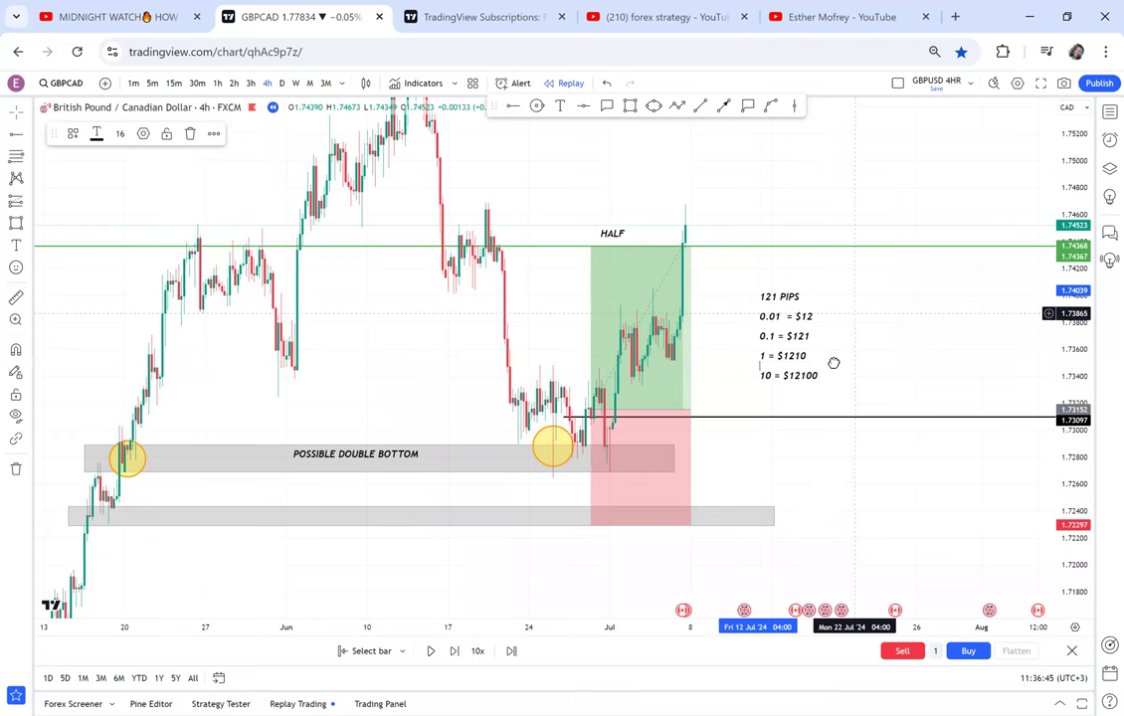
# Step: Place a long position after the last candle with its entry at the green HALF line and its target at the red NECKLINE
pyautogui.moveTo(721, 263); pyautogui.dragTo(687, 384)
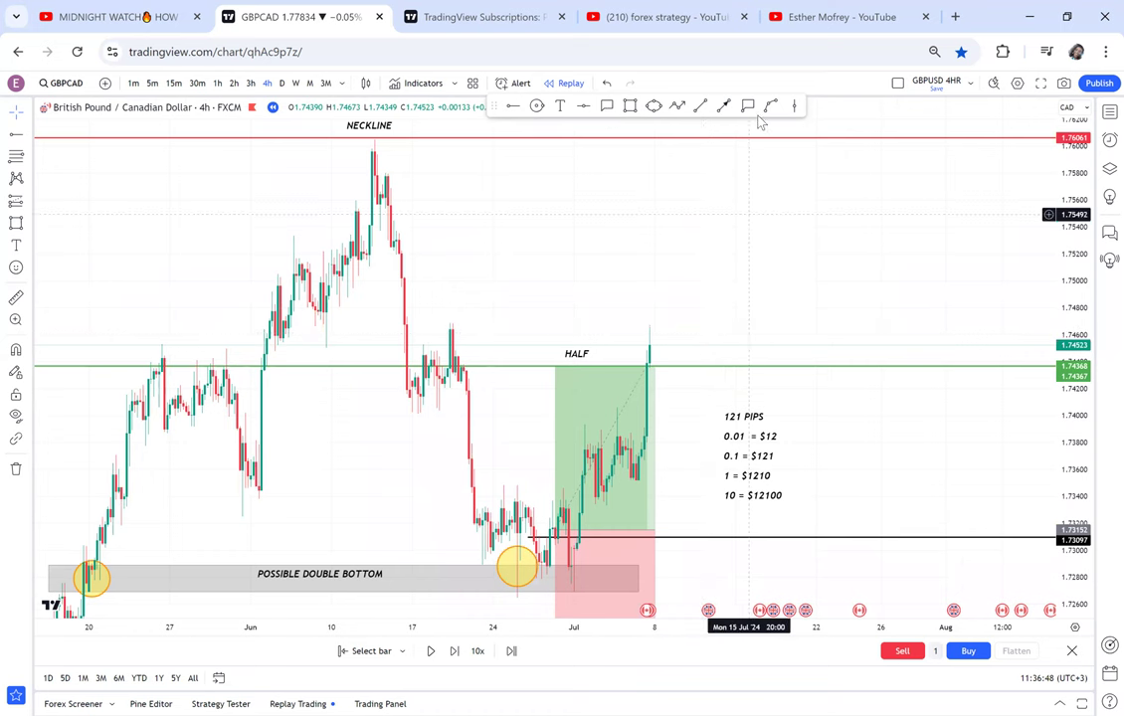
pyautogui.click(29, 200)
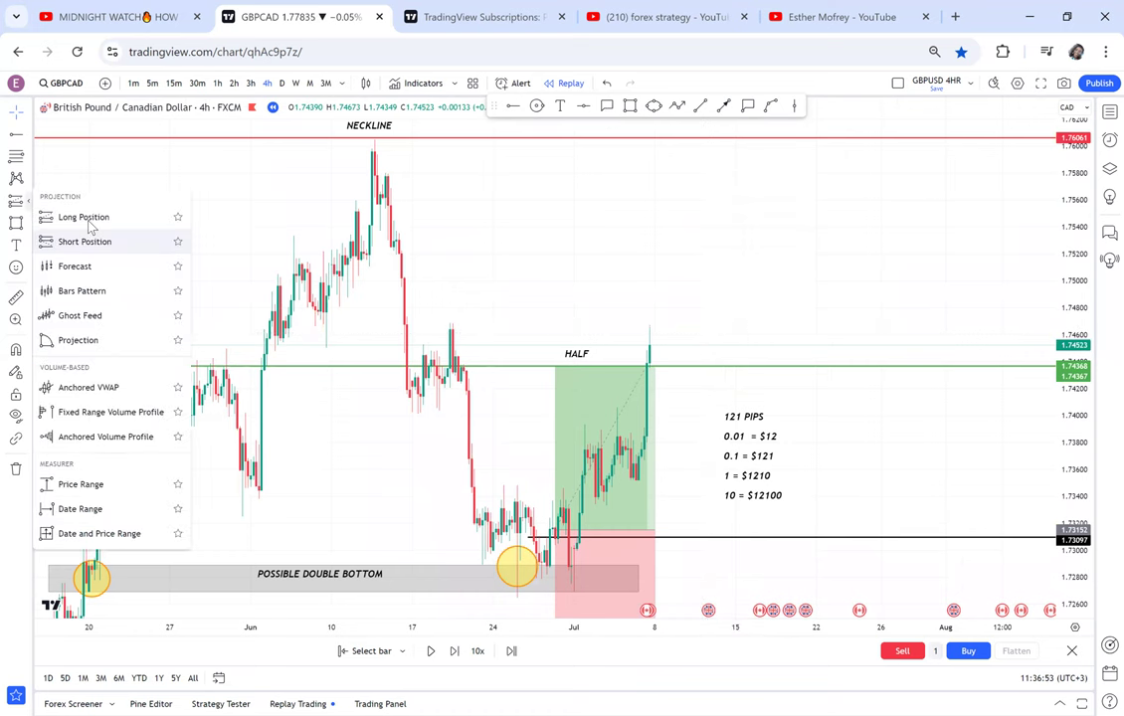
pyautogui.click(91, 224)
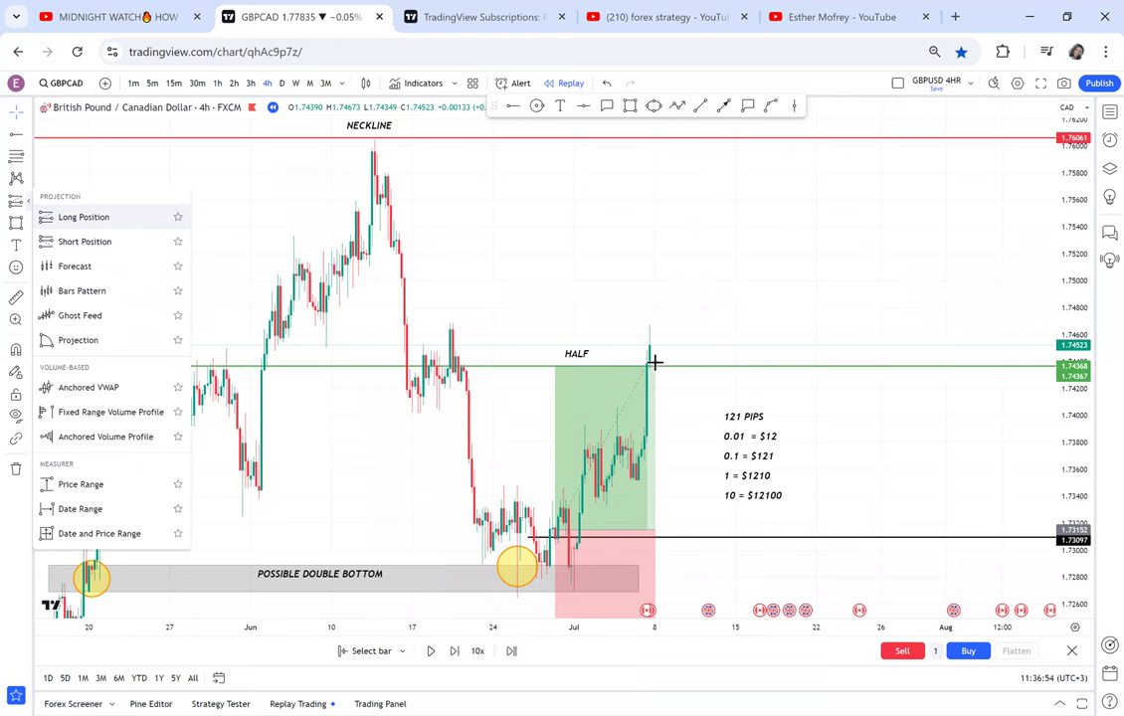
pyautogui.click(655, 362)
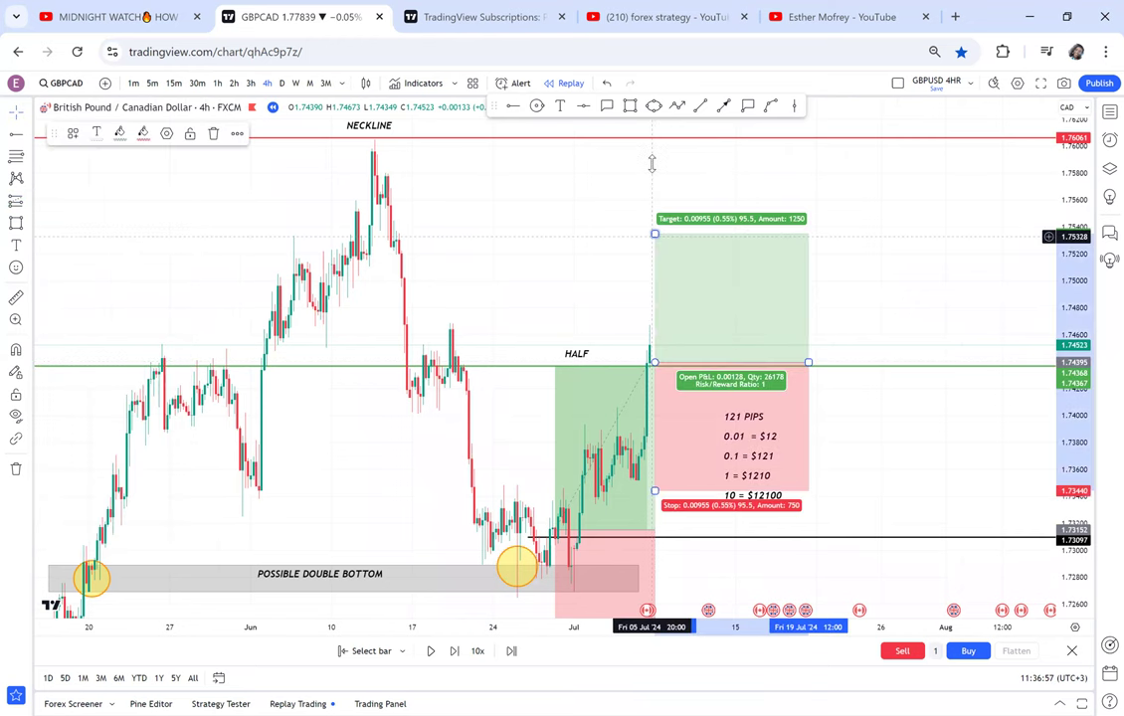
pyautogui.moveTo(649, 137); pyautogui.dragTo(651, 139)
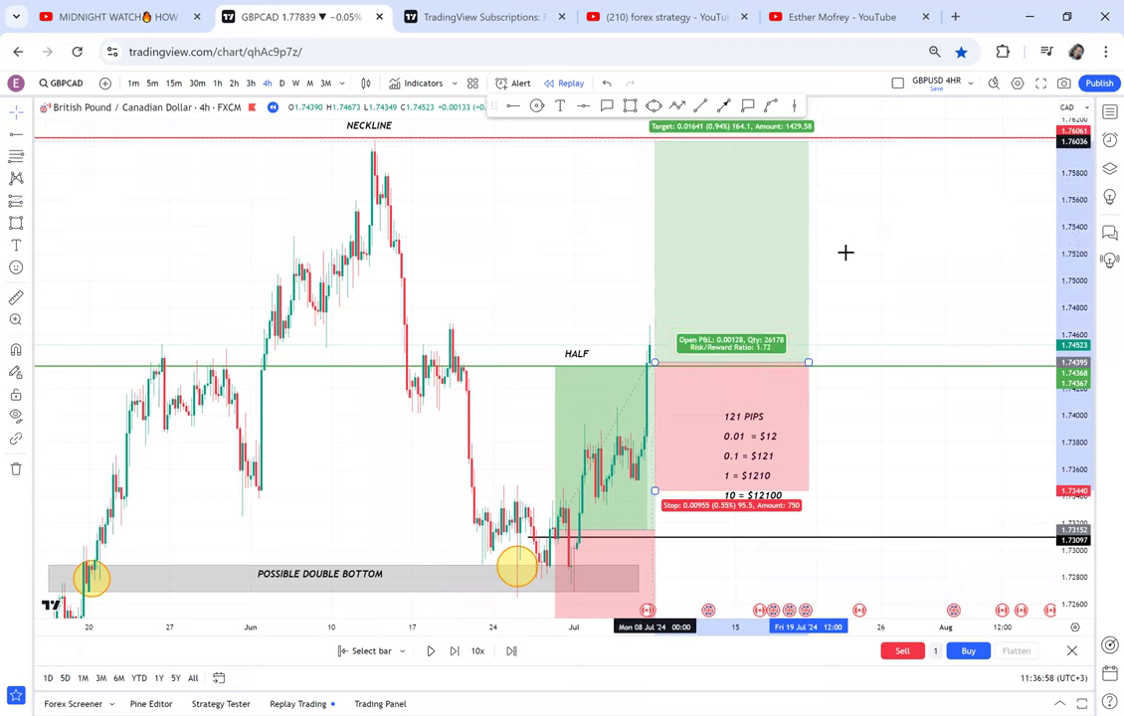
pyautogui.click(884, 295)
pyautogui.scroll(-1, 886, 296)
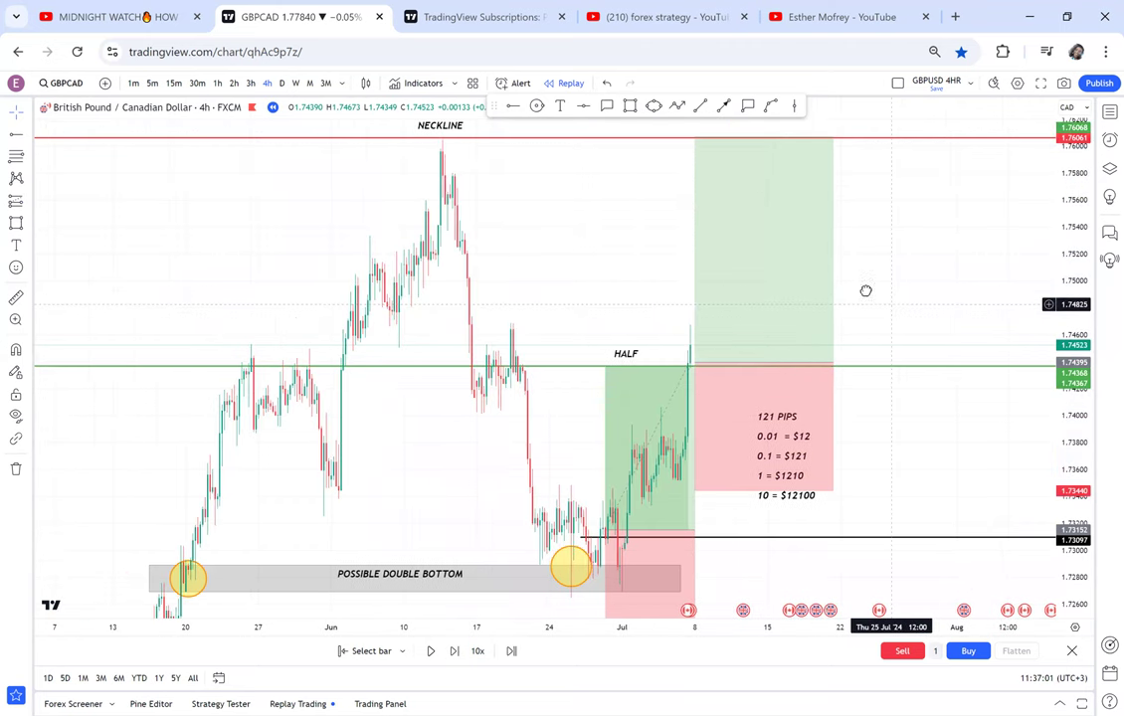
# Step: Measure the distance in pips from the HALF line up to the NECKLINE
pyautogui.moveTo(812, 255); pyautogui.dragTo(801, 334)
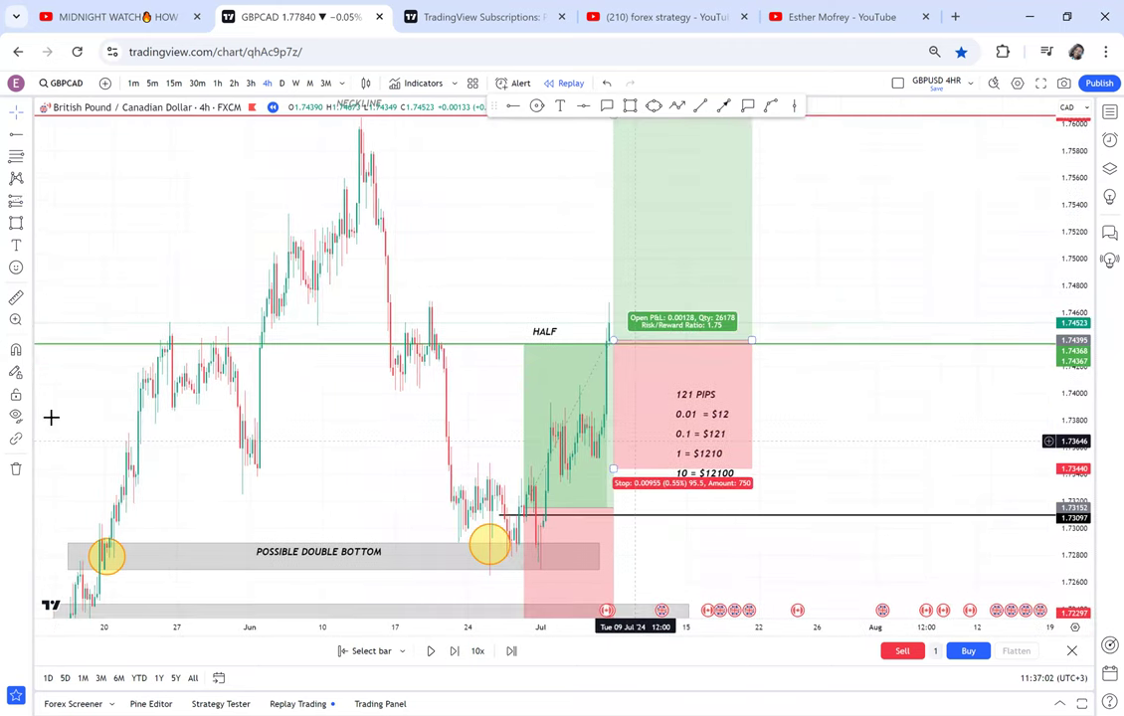
pyautogui.click(16, 298)
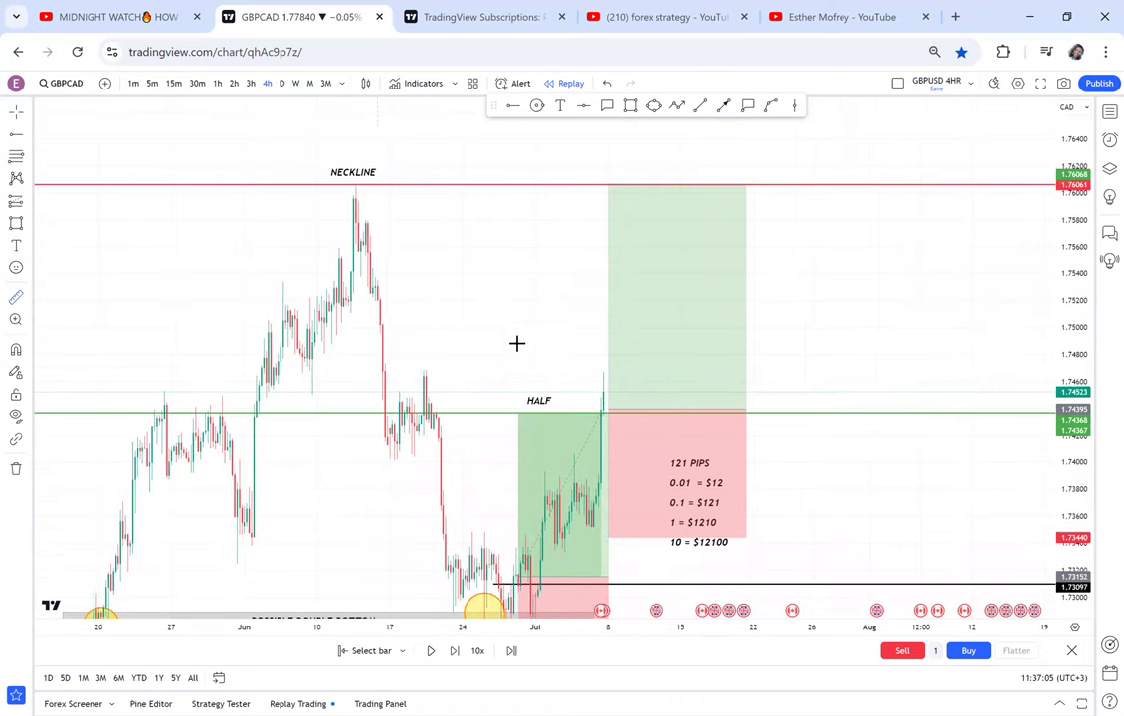
pyautogui.click(543, 409)
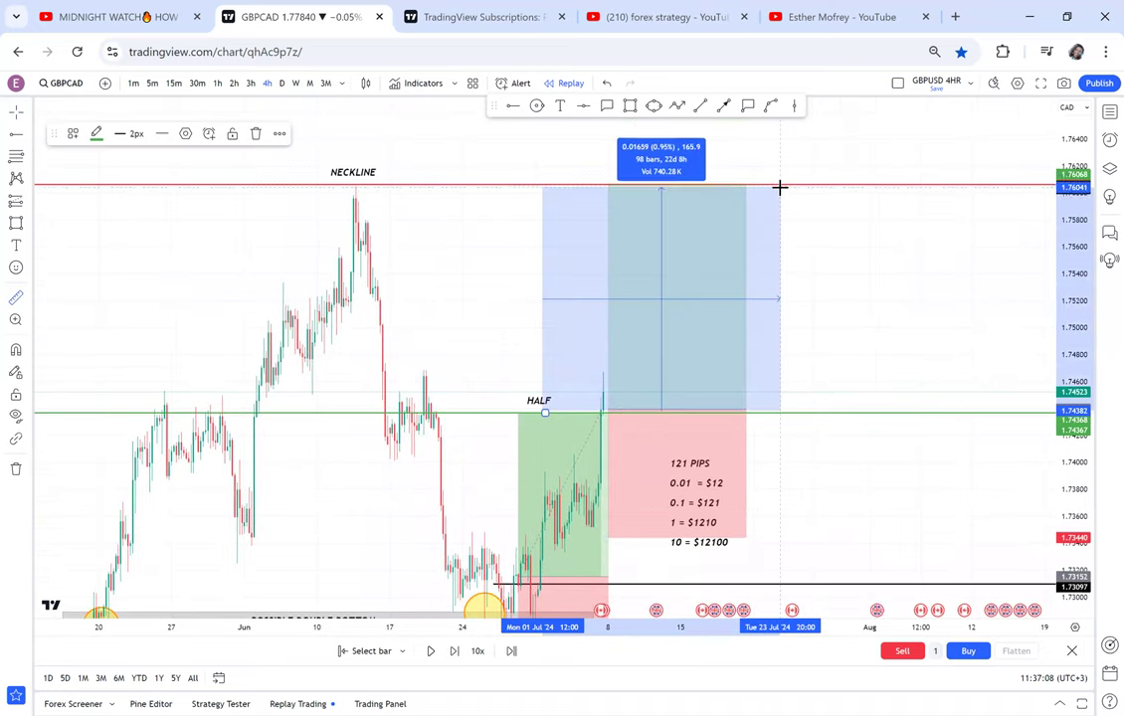
pyautogui.click(783, 183)
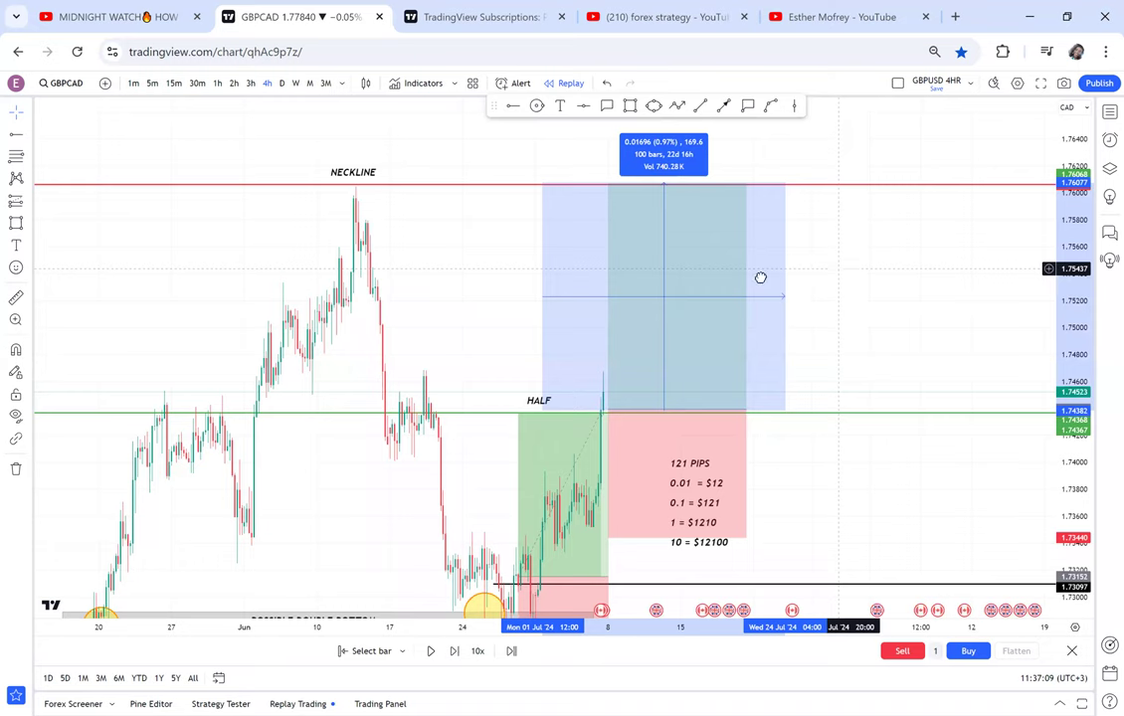
# Step: Add a text note reading "169 PIPS" beside the second long position
pyautogui.moveTo(725, 271); pyautogui.dragTo(619, 274)
pyautogui.click(559, 106)
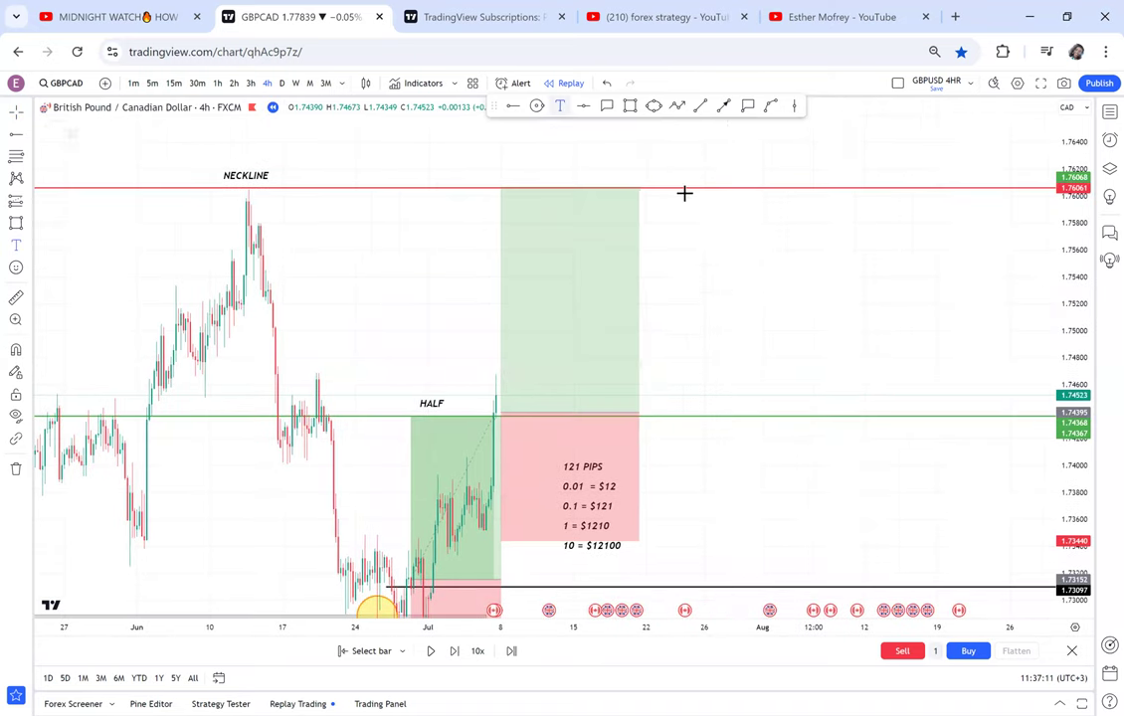
pyautogui.click(762, 255)
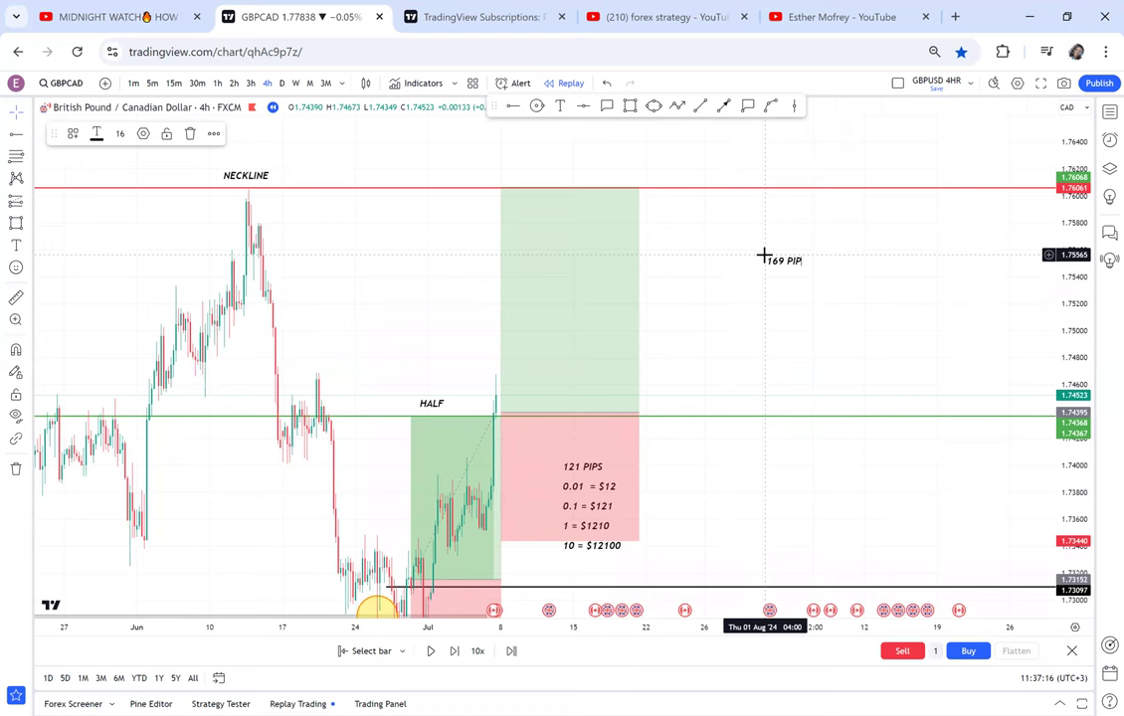
pyautogui.click(941, 296)
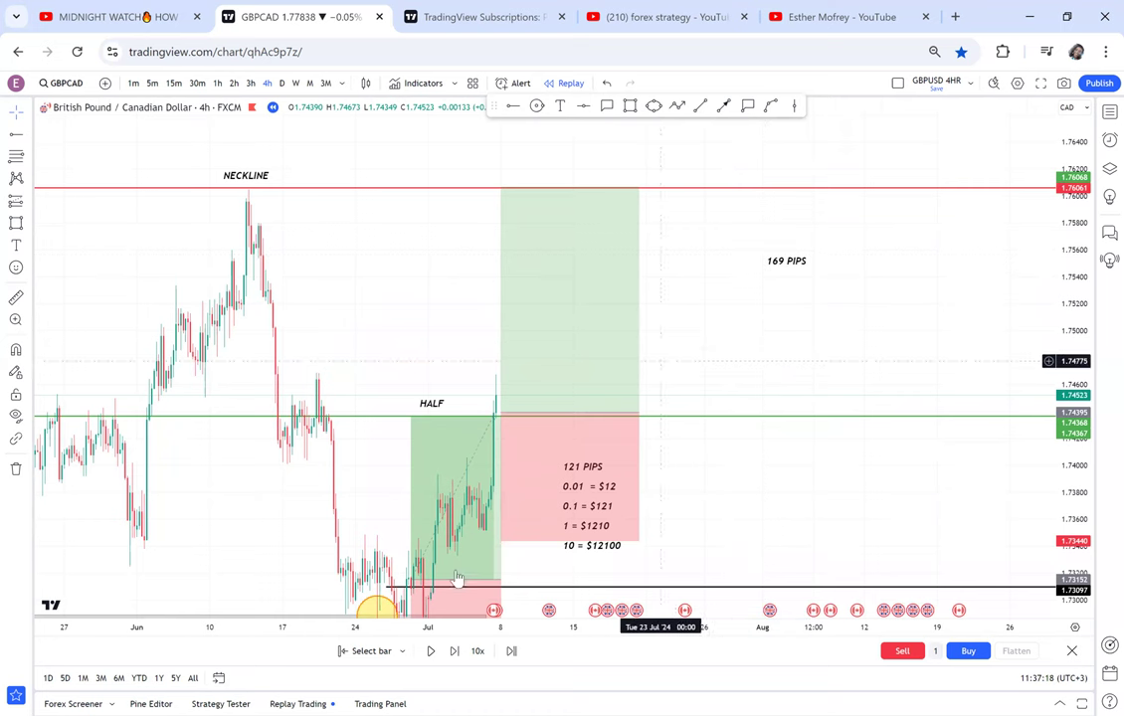
# Step: Play the replay until price passes the second long position's target at the NECKLINE, and pause it
pyautogui.click(430, 651)
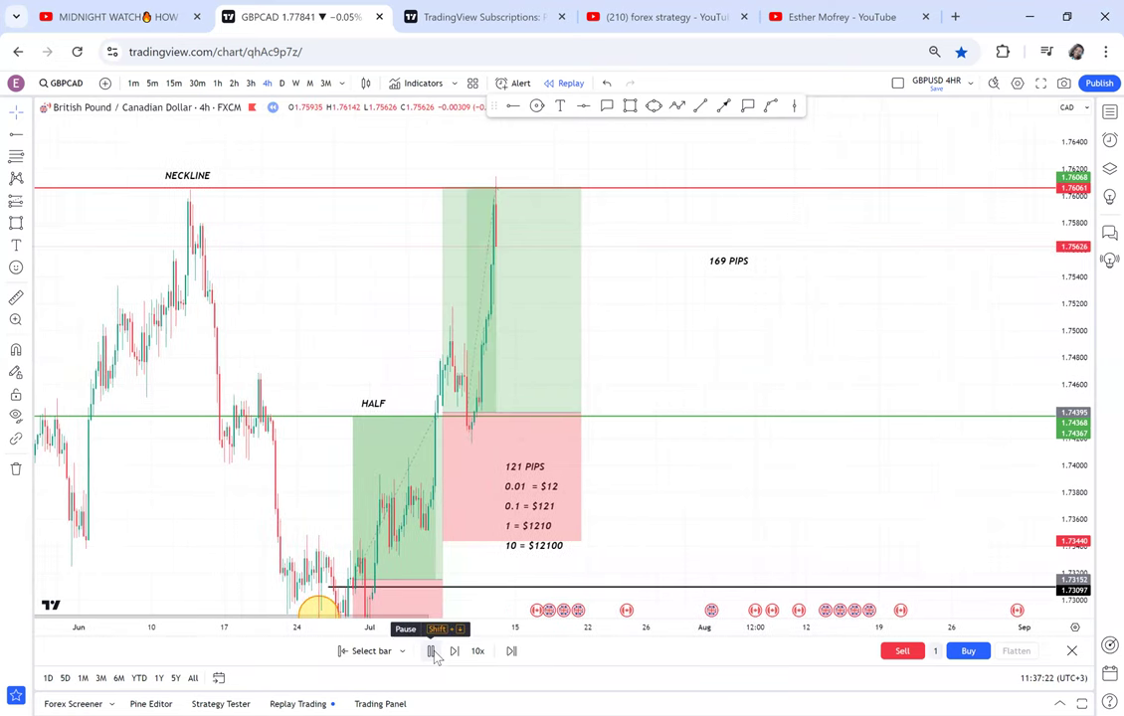
pyautogui.click(431, 650)
pyautogui.moveTo(862, 348); pyautogui.dragTo(899, 356)
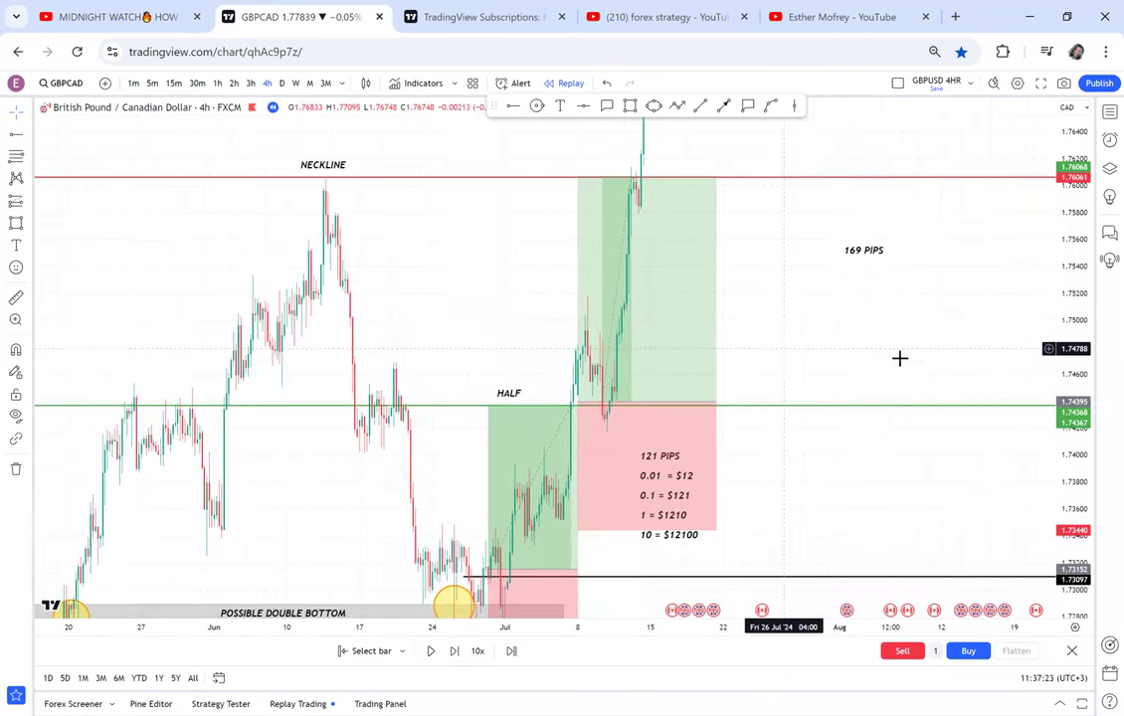
pyautogui.scroll(3, 700, 402)
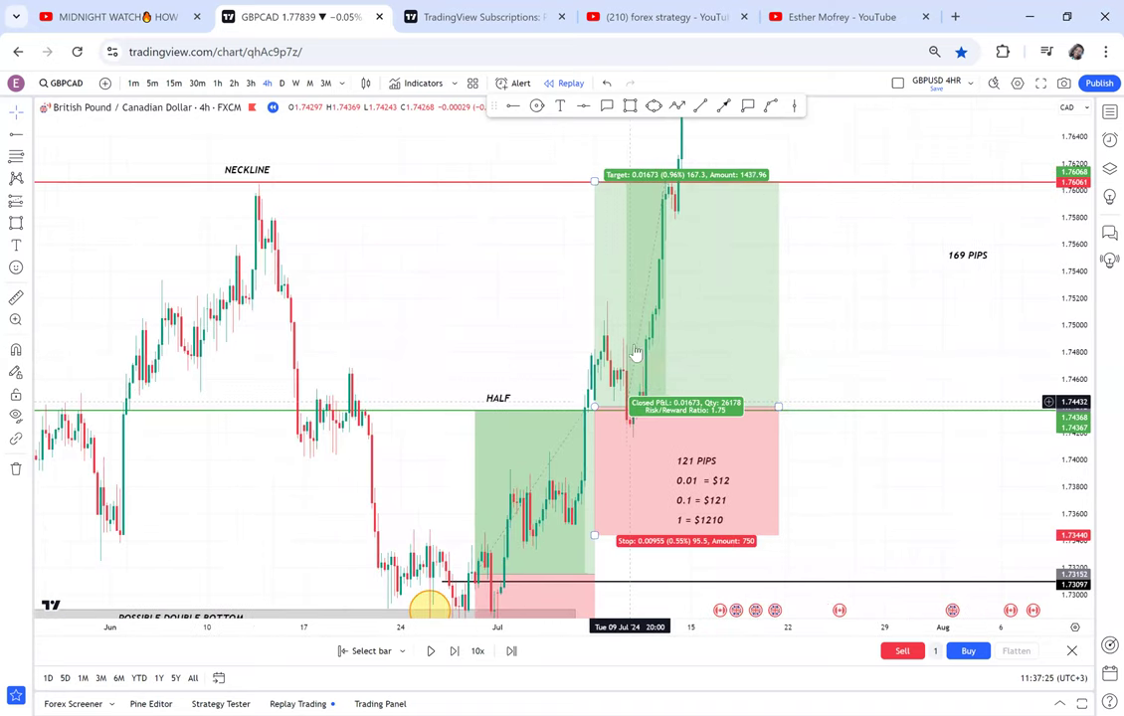
# Step: Delete the grey zone below the POSSIBLE DOUBLE BOTTOM zone
pyautogui.scroll(-3, 760, 240)
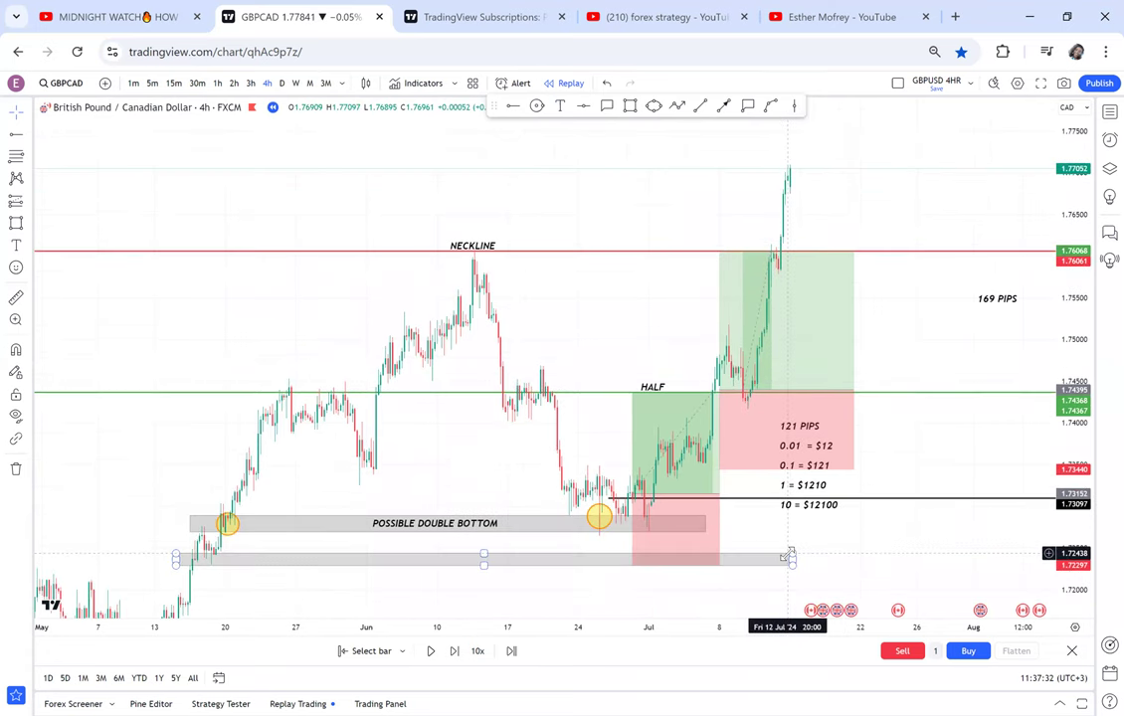
pyautogui.click(786, 558)
pyautogui.press('Delete')
# Step: Draw a rectangle from the NECKLINE down to the double-bottom zone and move it up so its base rests on the NECKLINE
pyautogui.click(630, 105)
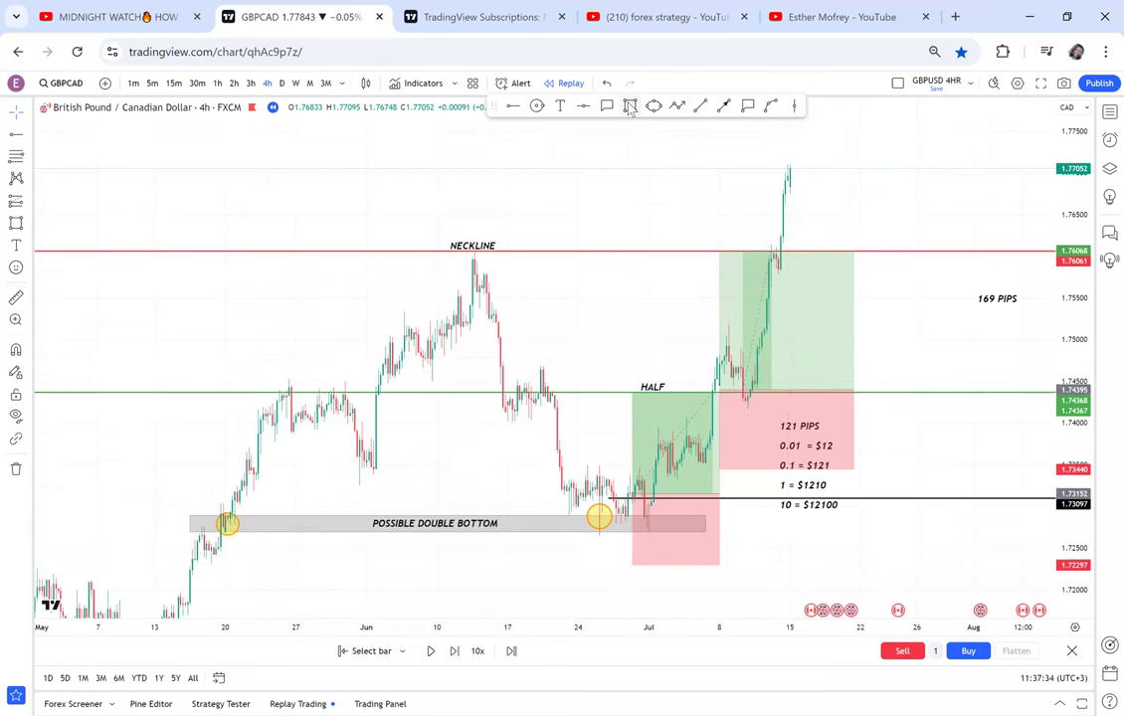
pyautogui.click(442, 299)
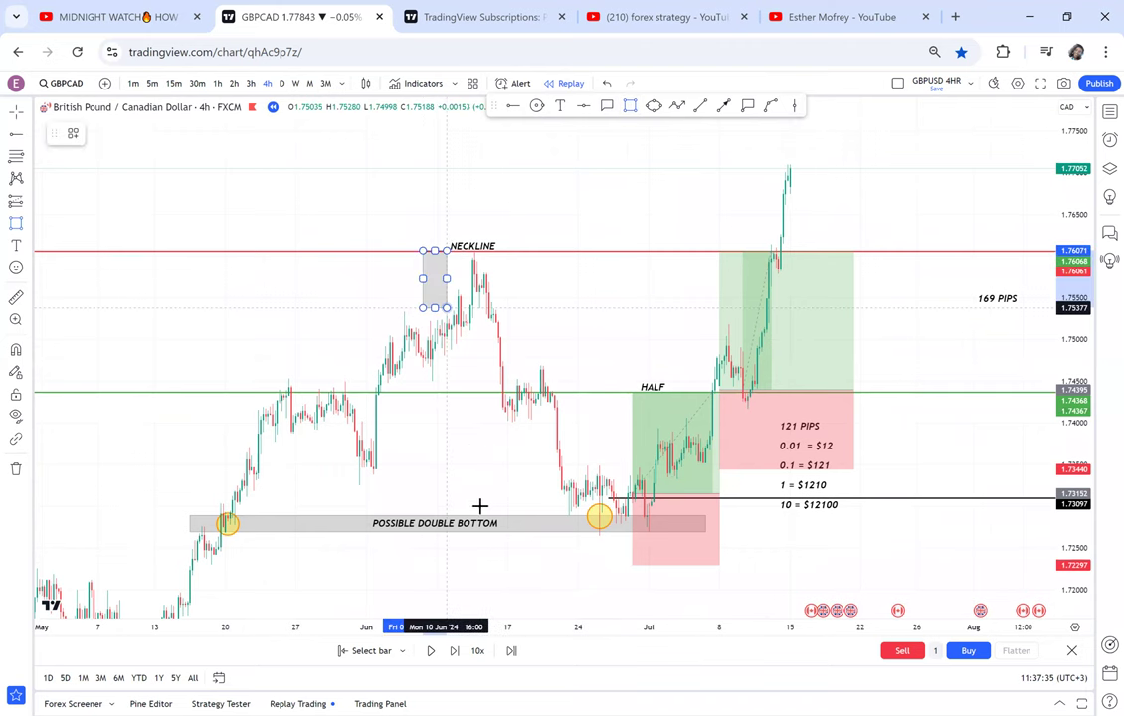
pyautogui.click(485, 529)
pyautogui.moveTo(503, 466); pyautogui.dragTo(535, 235)
pyautogui.moveTo(582, 200); pyautogui.dragTo(543, 301)
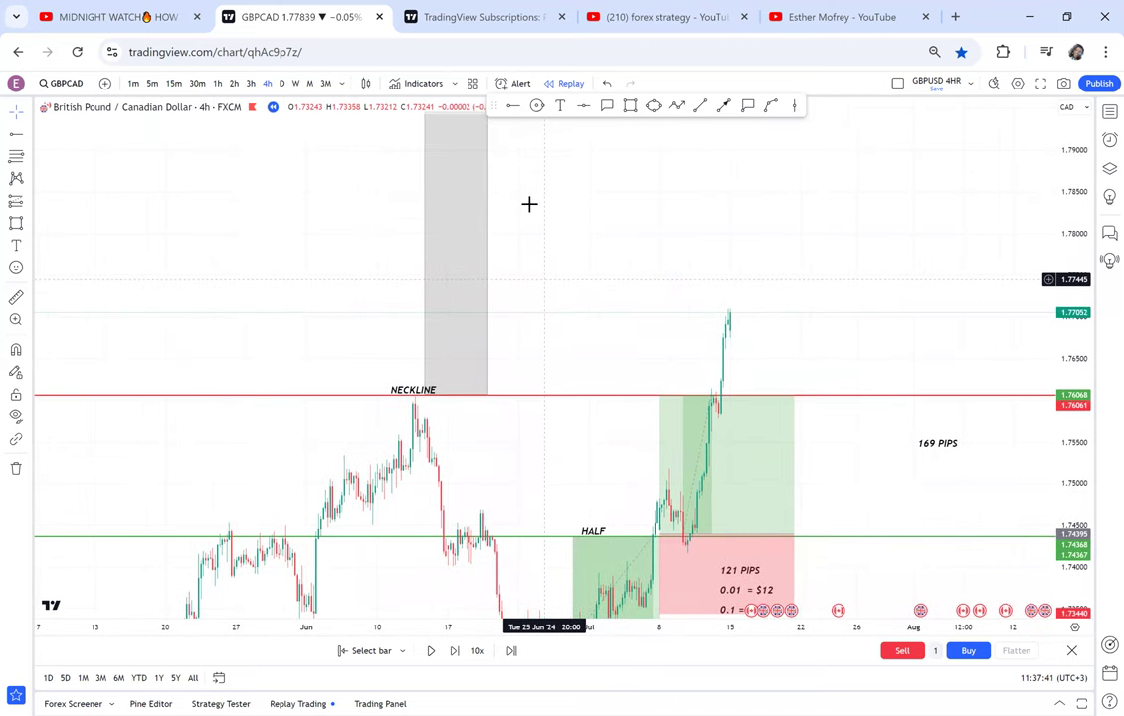
# Step: Draw a horizontal ray at the rectangle's top edge, at about 1.79454, and measure the distance up to it from the NECKLINE
pyautogui.click(515, 106)
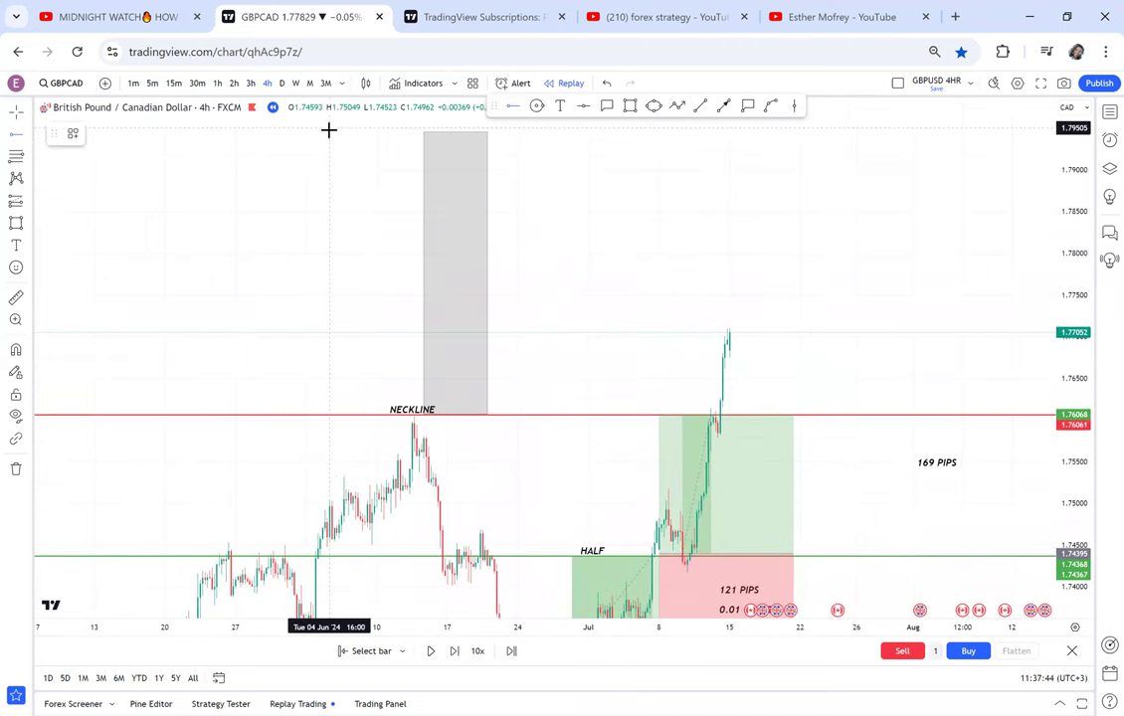
pyautogui.click(329, 131)
pyautogui.click(16, 297)
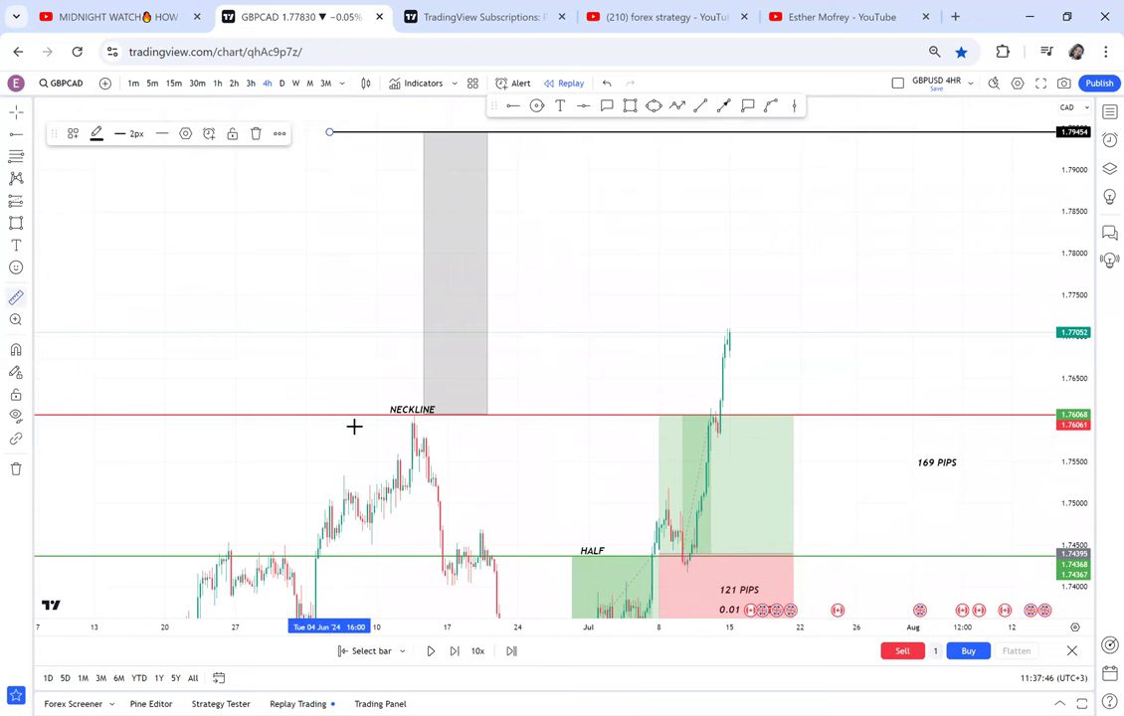
pyautogui.click(366, 418)
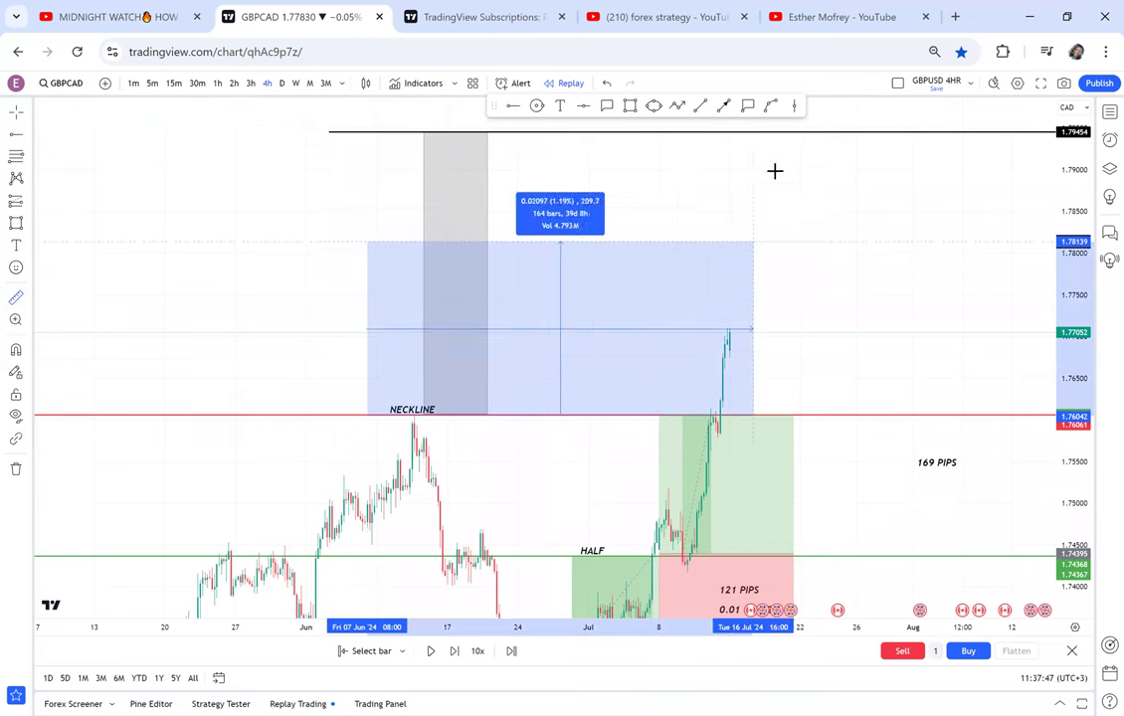
pyautogui.click(781, 132)
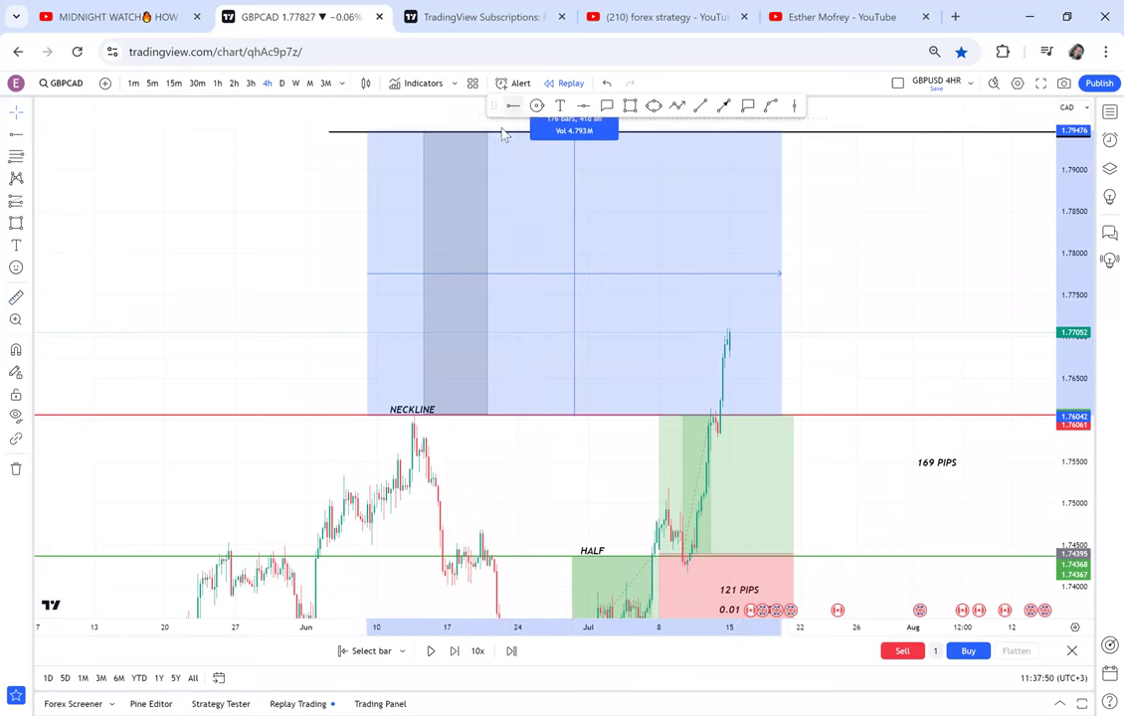
# Step: Add a horizontal ray halfway up the rectangle at 1.77777 and place a narrow long position just above the NECKLINE with its target at that ray
pyautogui.click(331, 271)
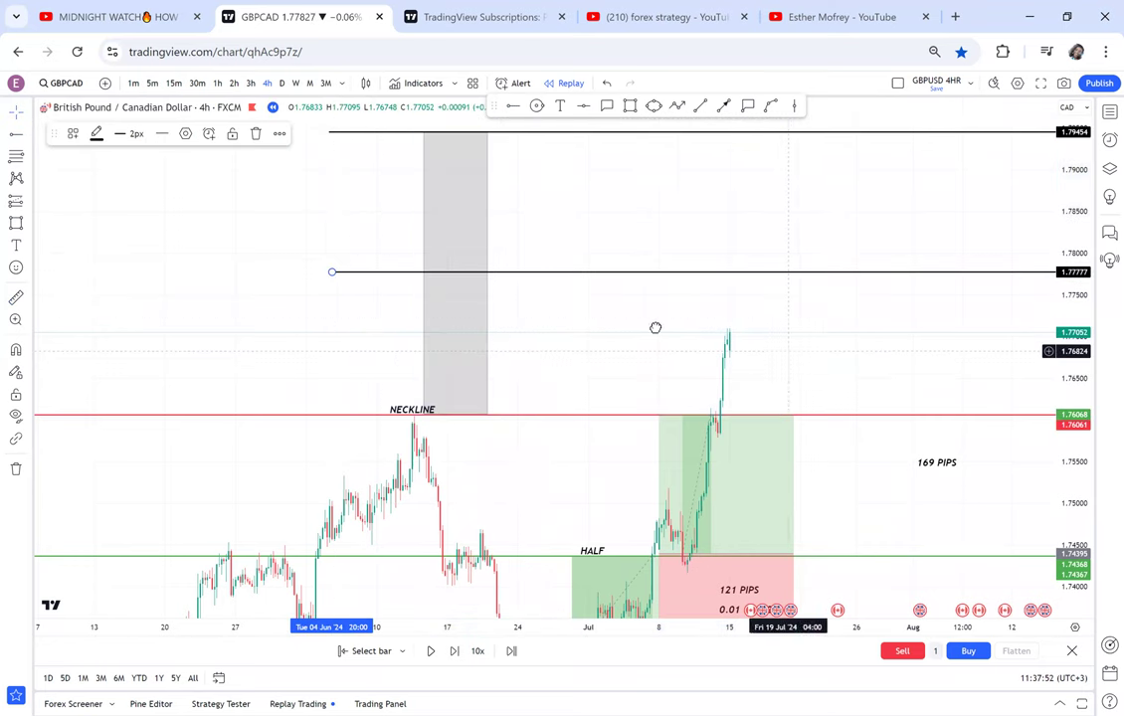
pyautogui.moveTo(654, 327); pyautogui.dragTo(455, 254)
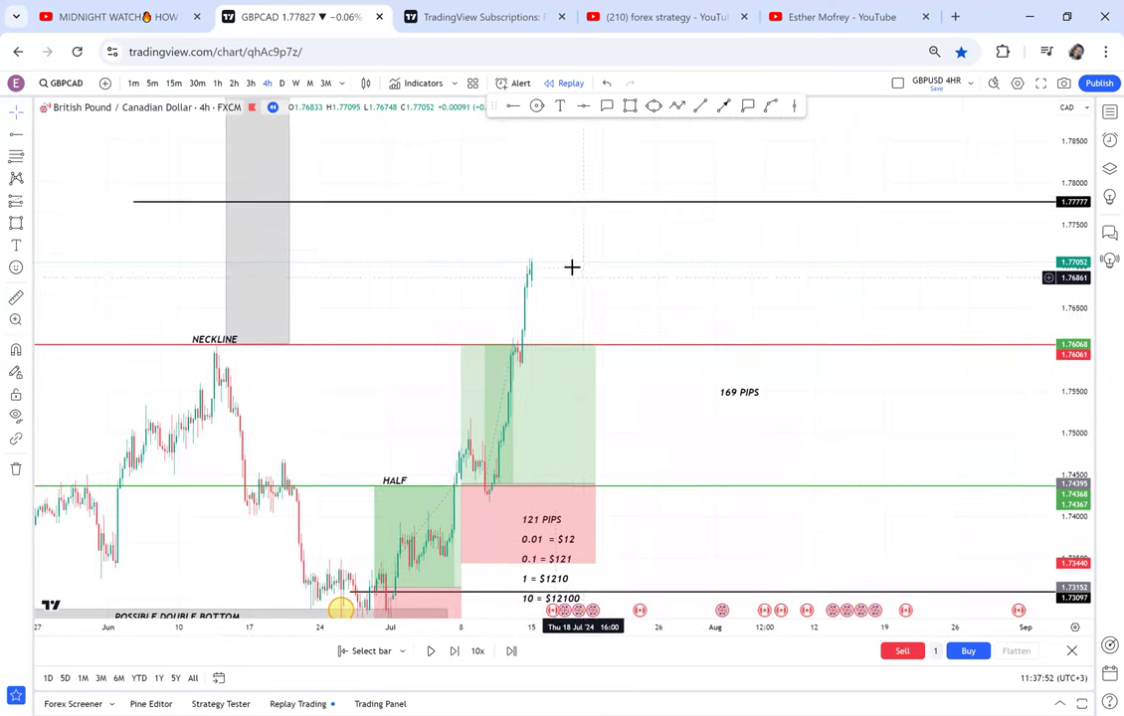
pyautogui.click(28, 201)
pyautogui.click(92, 227)
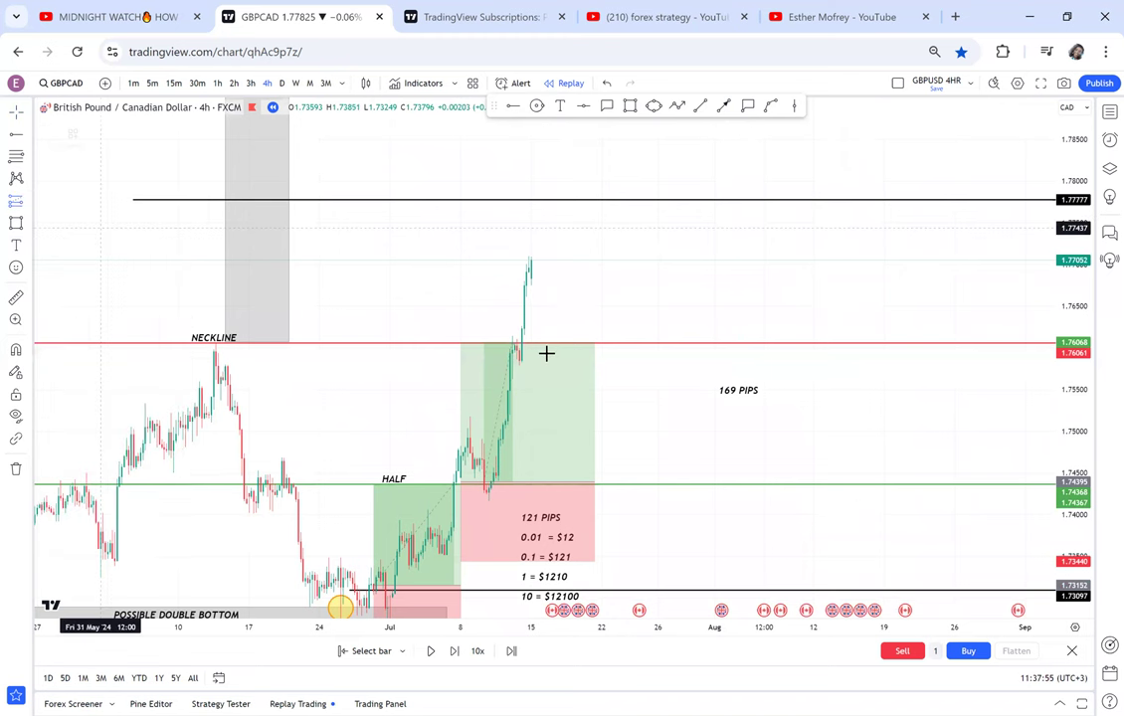
pyautogui.click(528, 326)
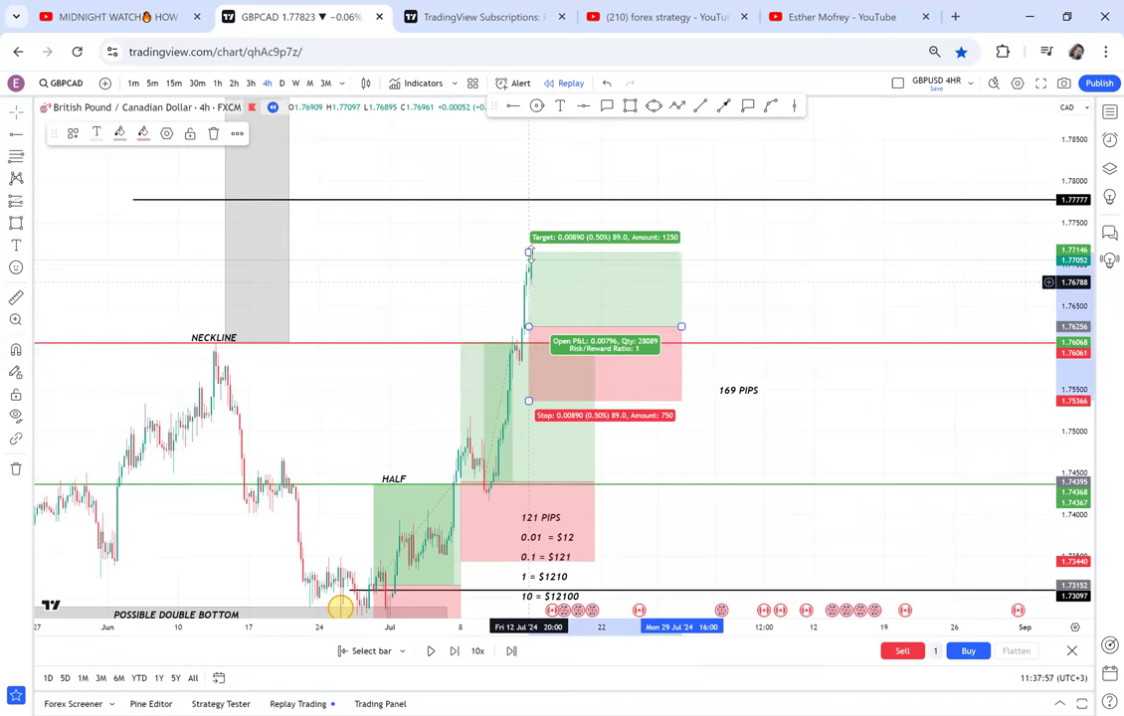
pyautogui.moveTo(528, 235); pyautogui.dragTo(529, 199)
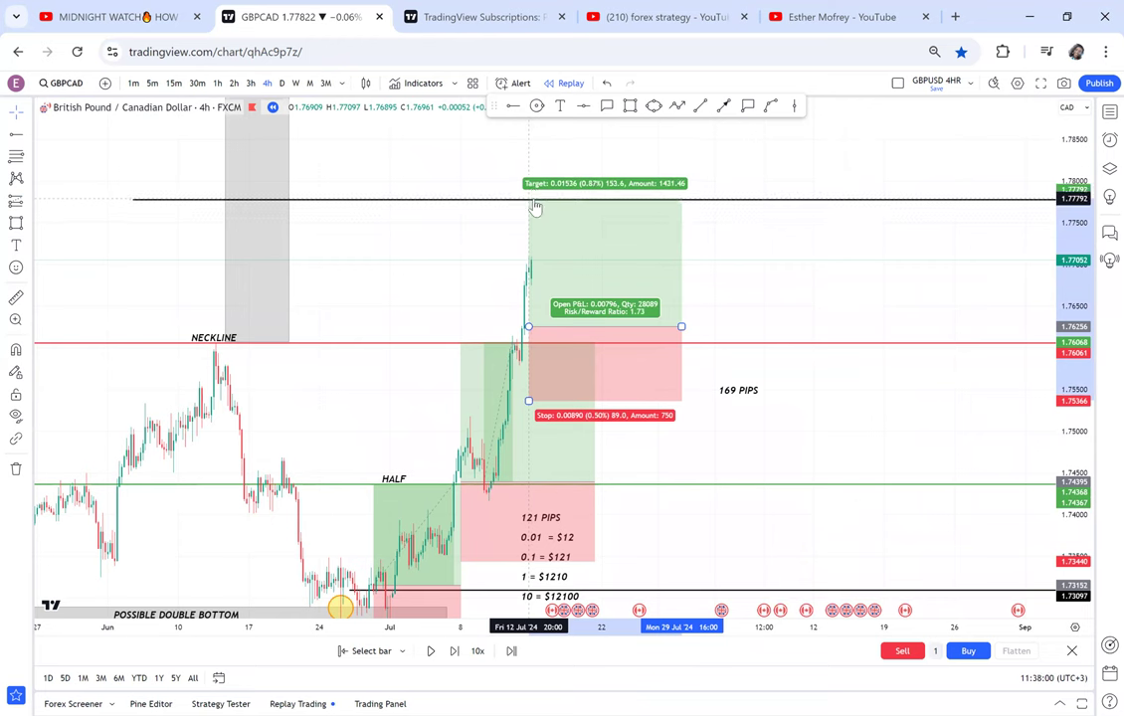
pyautogui.moveTo(681, 327); pyautogui.dragTo(603, 326)
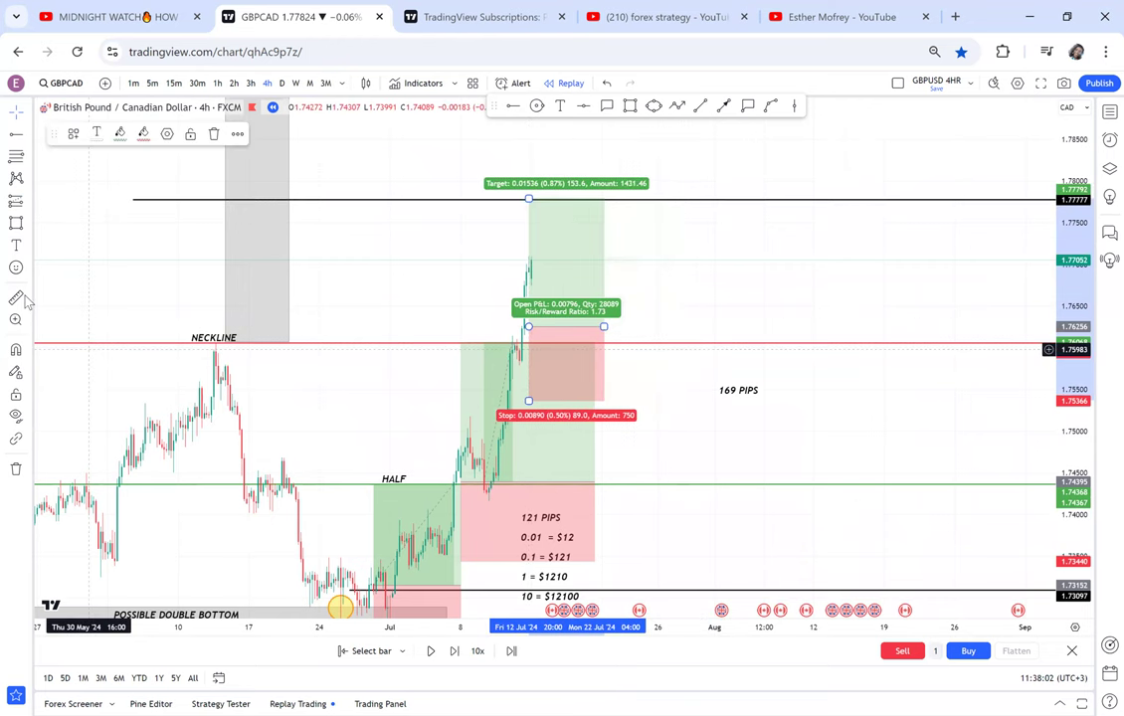
# Step: Measure the pips from the third long position's entry to its target and add a text note reading "160 PIPS" beside it
pyautogui.click(436, 331)
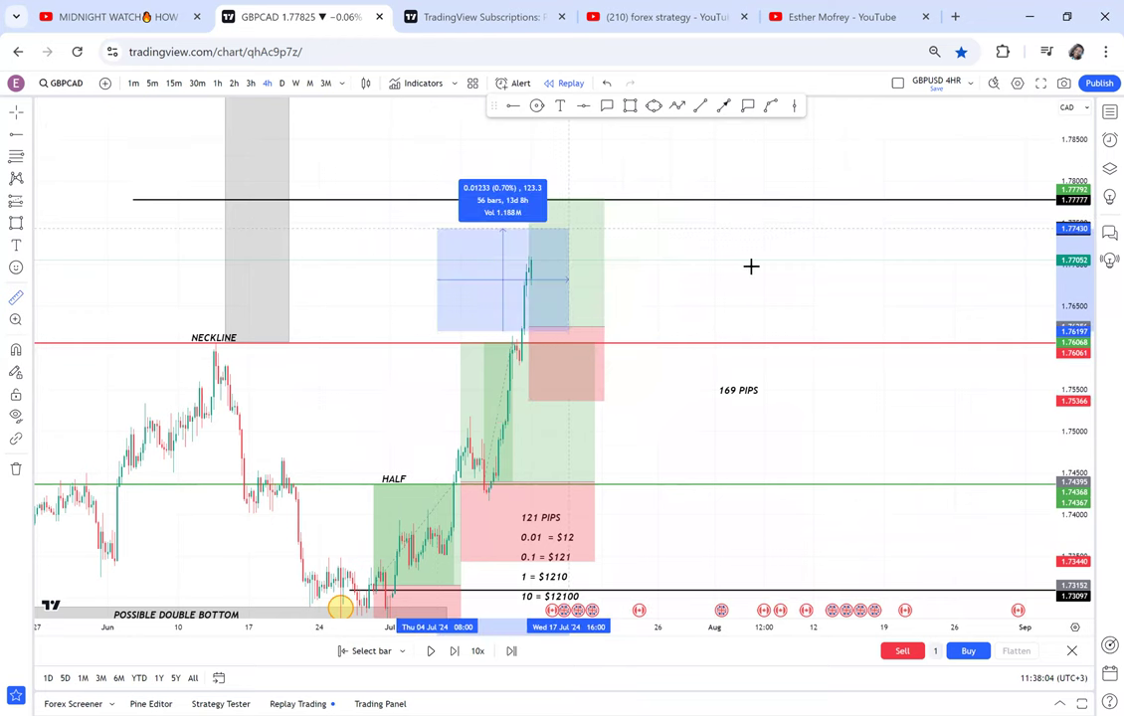
pyautogui.click(560, 105)
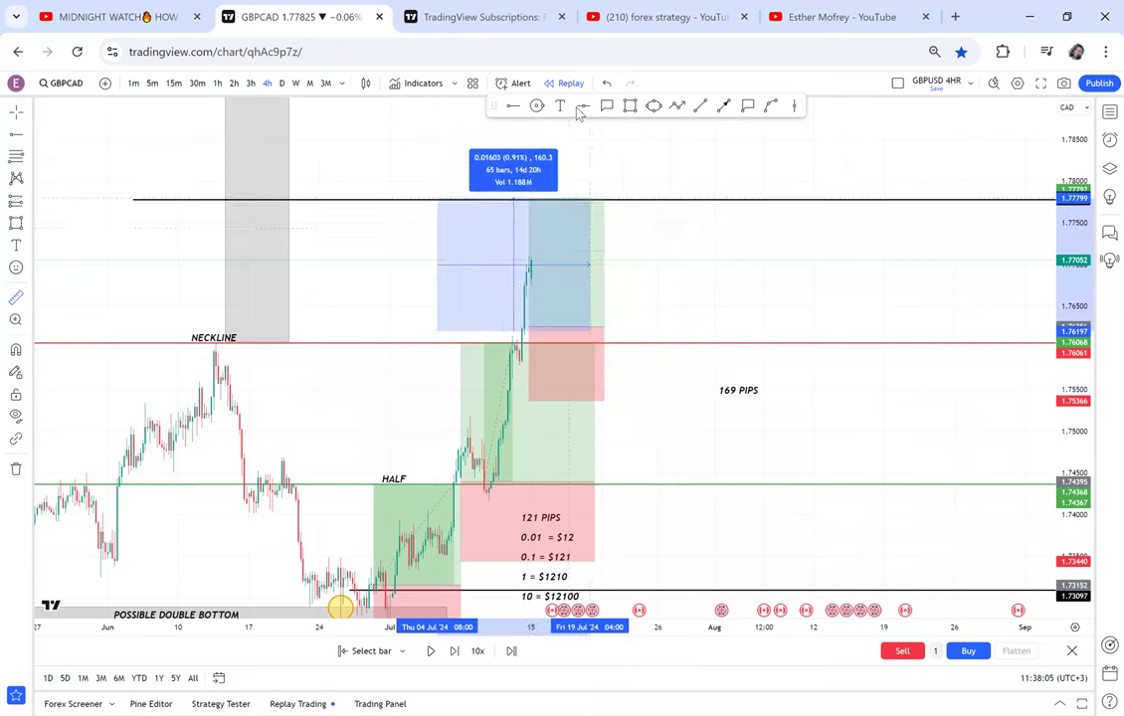
pyautogui.click(699, 242)
pyautogui.write('1')
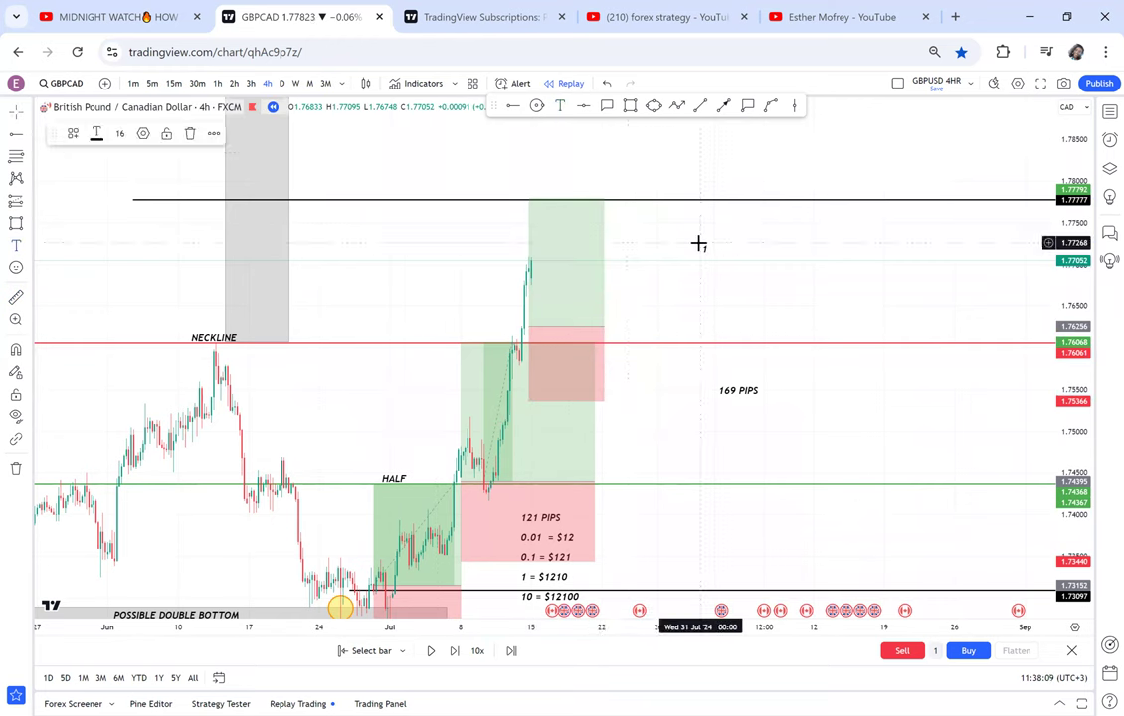
pyautogui.write('60 PIPS')
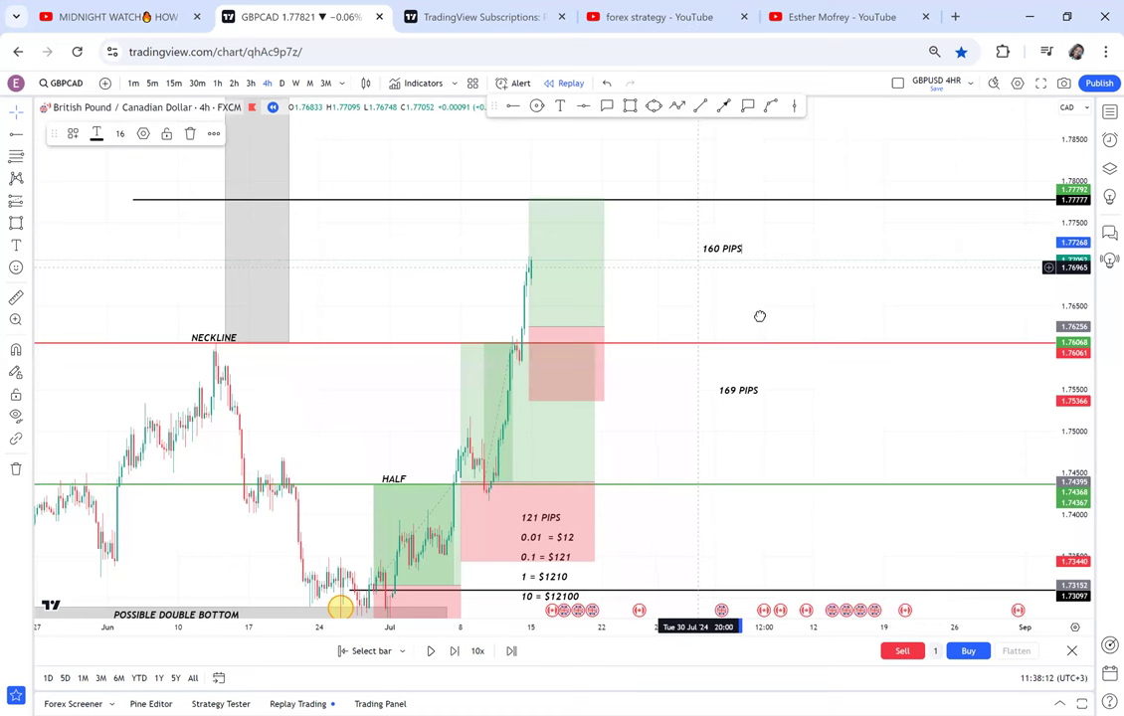
pyautogui.moveTo(778, 423); pyautogui.dragTo(760, 315)
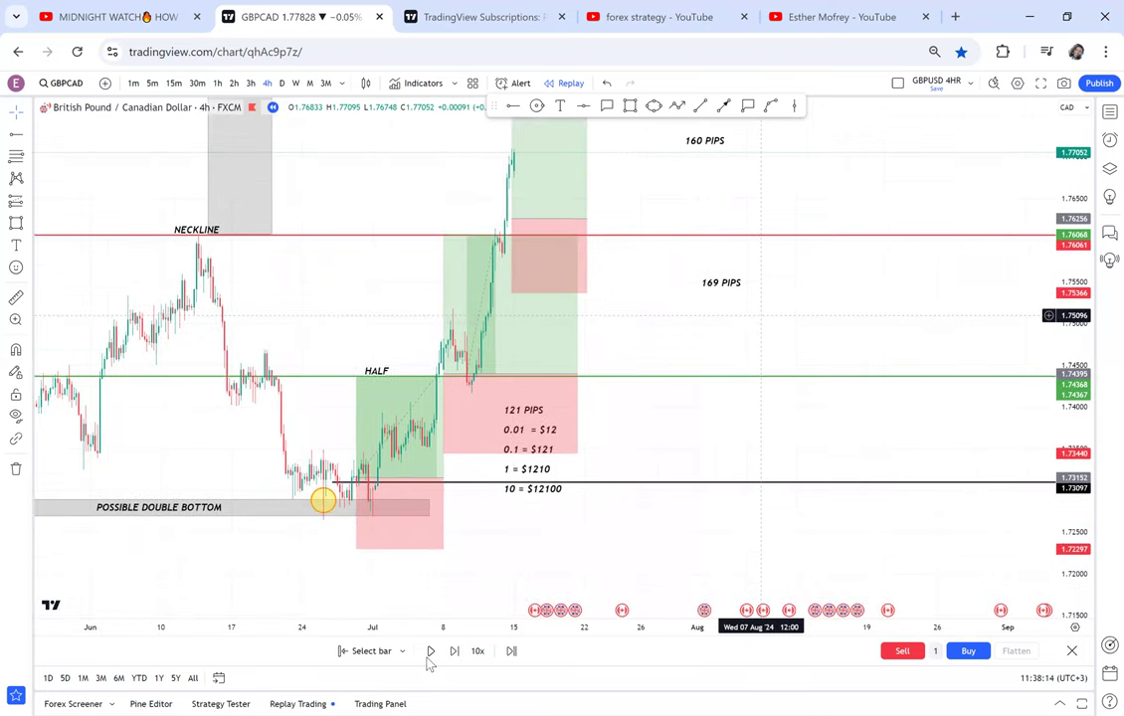
# Step: Play the bar replay forward until price passes the third long position's target at the 1.77777 ray, and pause it there
pyautogui.click(429, 651)
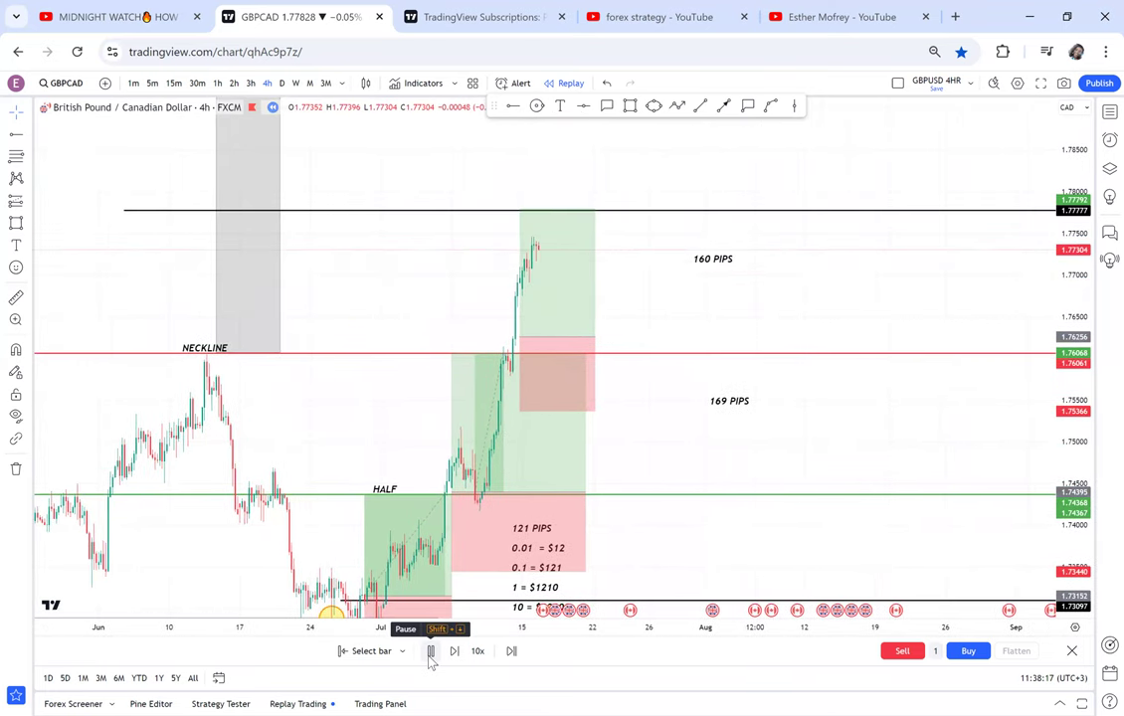
pyautogui.click(429, 653)
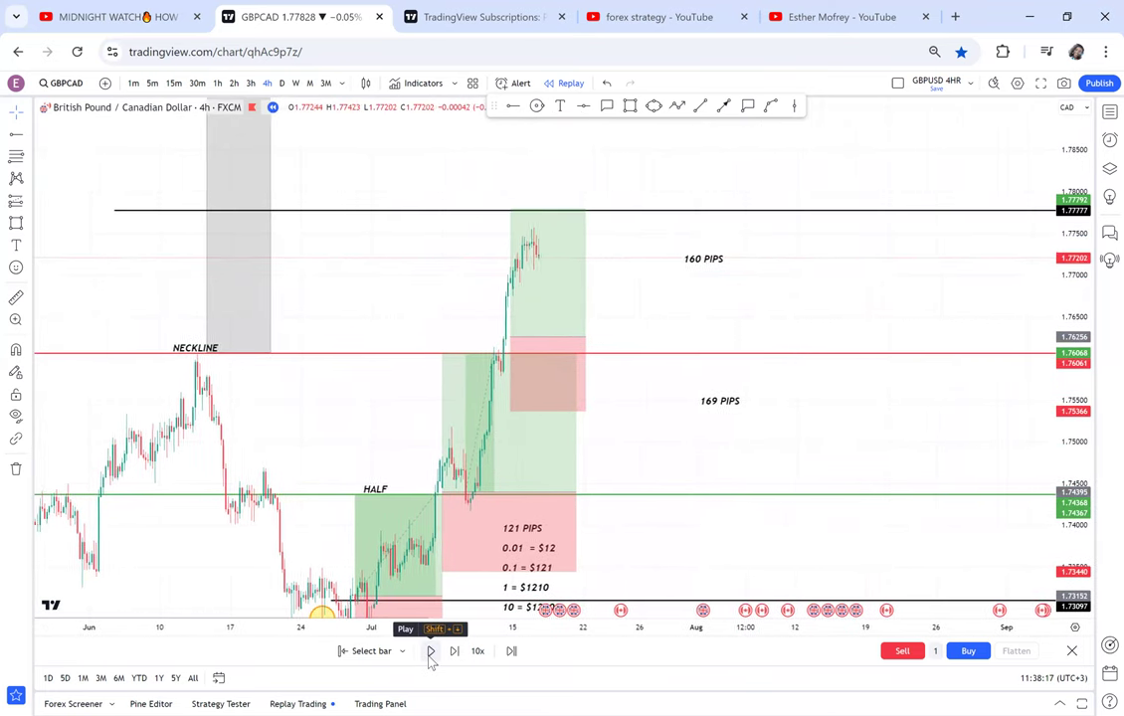
pyautogui.click(430, 652)
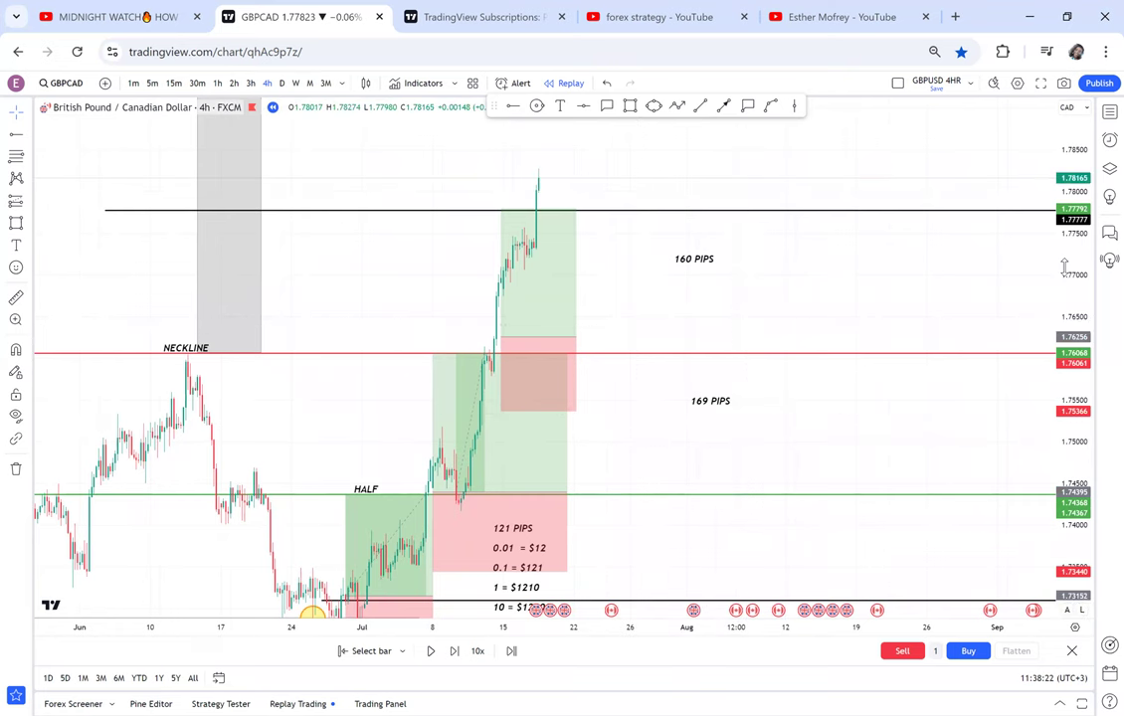
# Step: Examine the three long positions from the double-bottom zone to the 1.77777 ray, and the projected target ray at the grey rectangle's upper edge
pyautogui.moveTo(1064, 267); pyautogui.dragTo(1060, 355)
pyautogui.moveTo(734, 445); pyautogui.dragTo(905, 396)
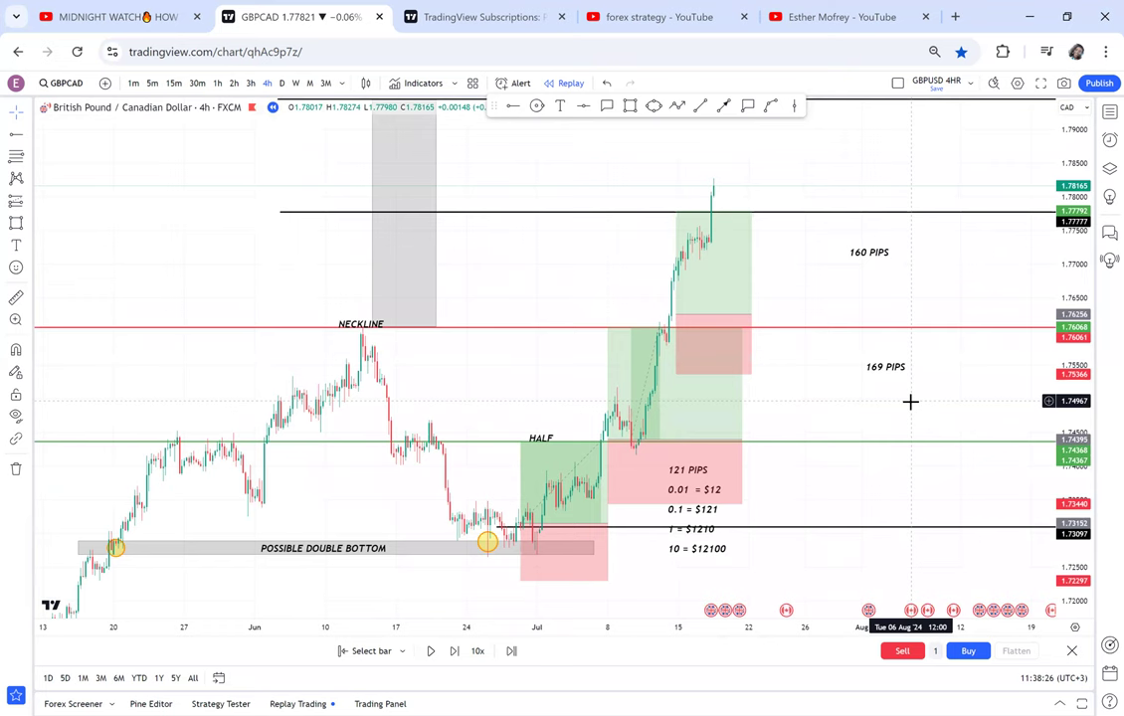
pyautogui.moveTo(774, 174); pyautogui.dragTo(783, 230)
pyautogui.moveTo(742, 154); pyautogui.dragTo(744, 152)
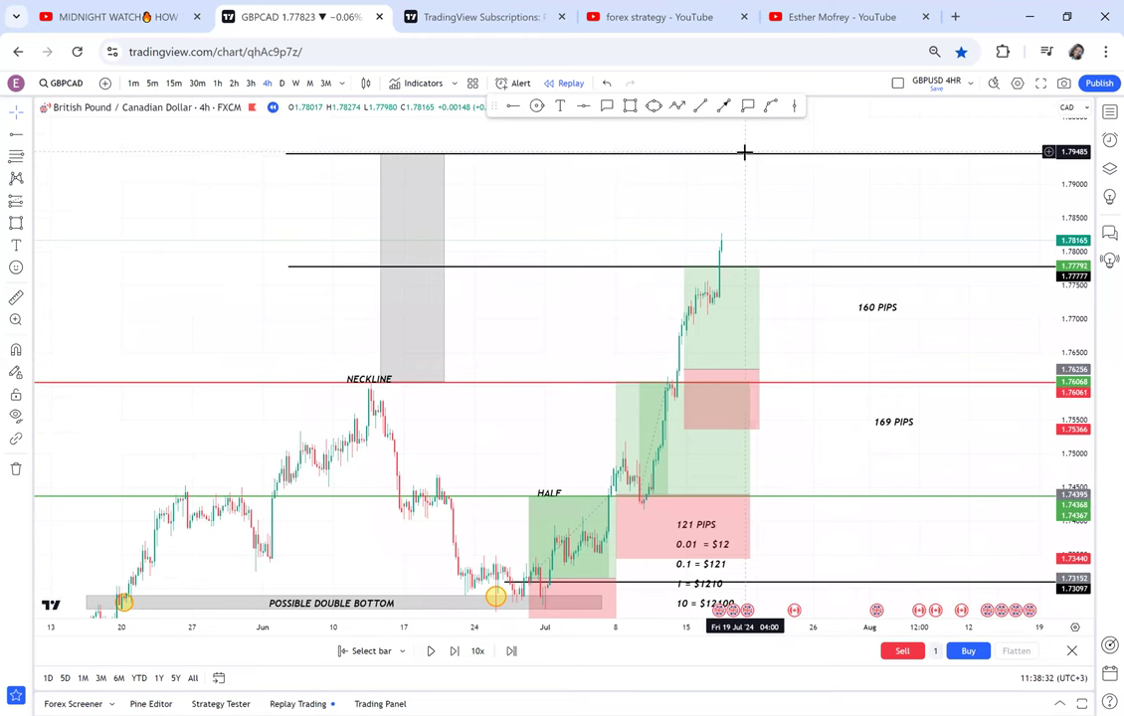
pyautogui.moveTo(743, 152); pyautogui.dragTo(743, 154)
pyautogui.scroll(-3, 815, 387)
pyautogui.moveTo(862, 454); pyautogui.dragTo(759, 371)
pyautogui.moveTo(759, 370); pyautogui.dragTo(757, 367)
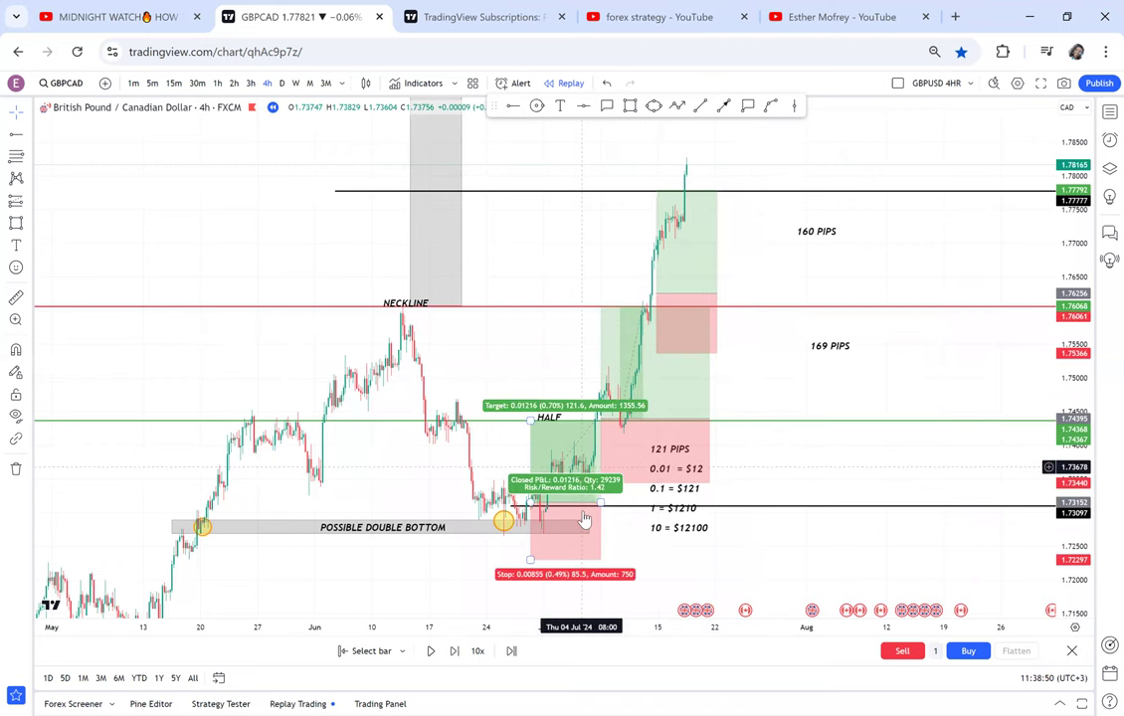
pyautogui.moveTo(756, 370); pyautogui.dragTo(758, 394)
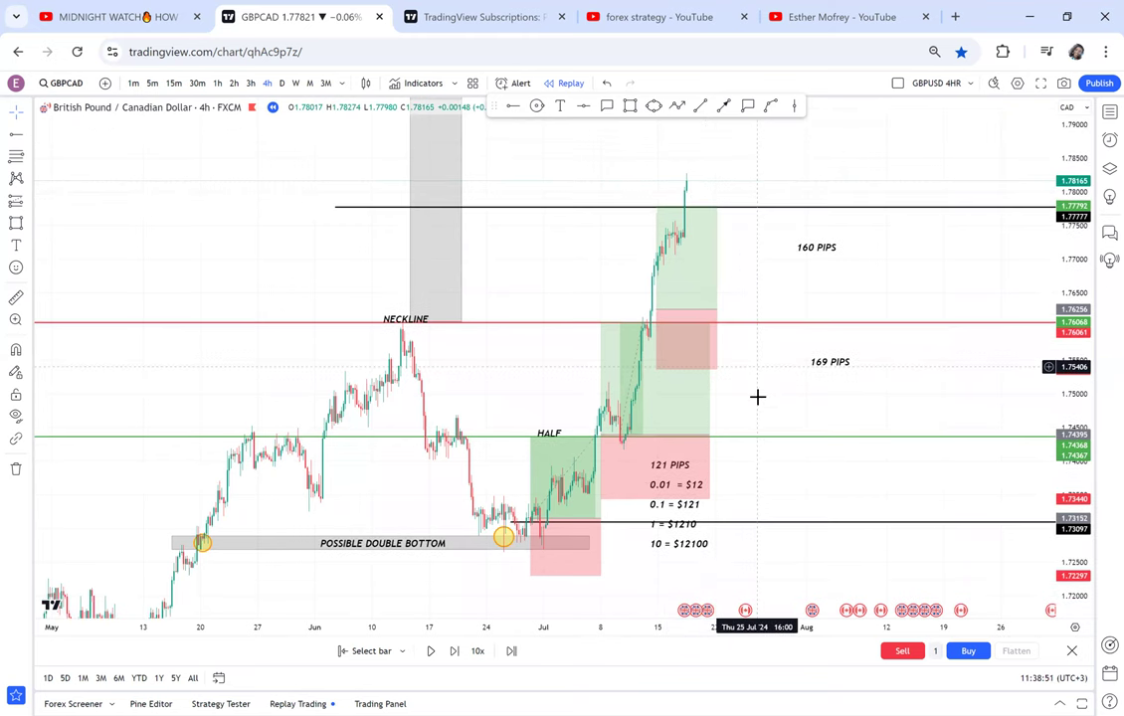